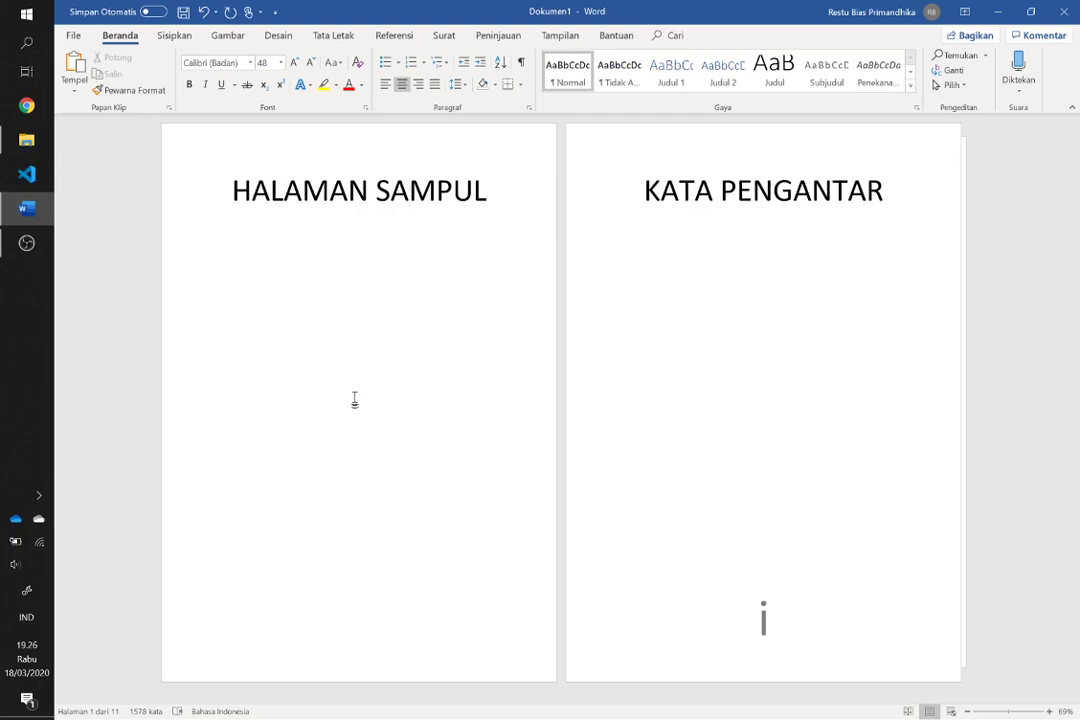
Put the caret after HALAMAN SAMPUL and scroll through the report's pages
right_click(505, 470)
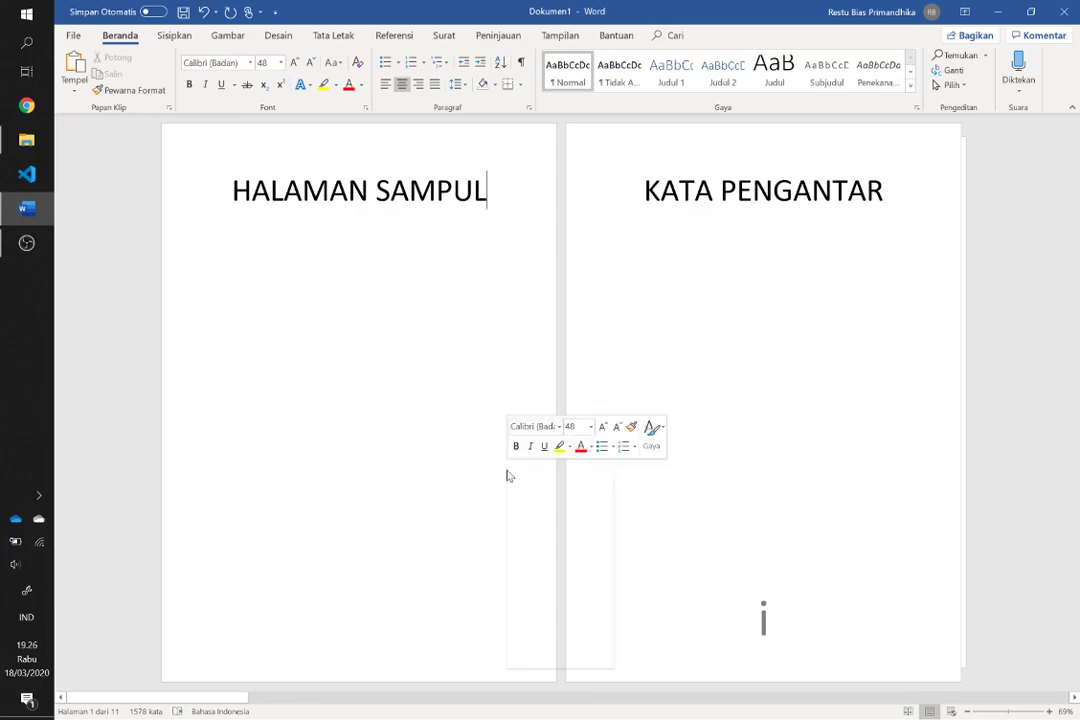
left_click(363, 381)
scroll(363, 381, "down", 3)
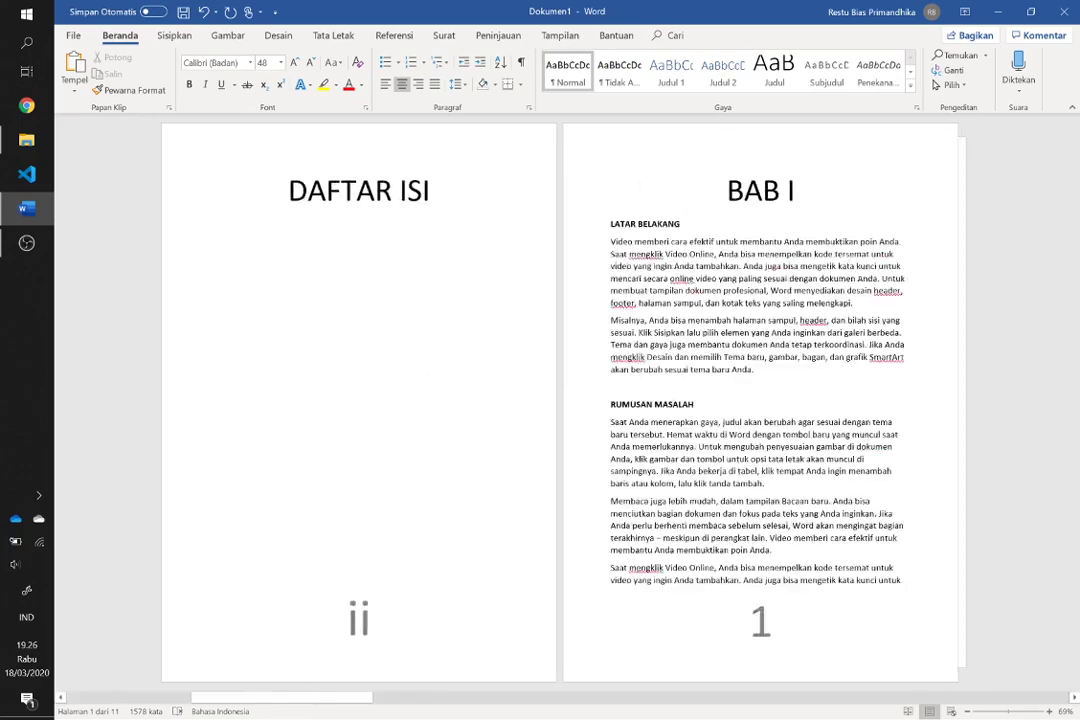
scroll(363, 381, "up", 2)
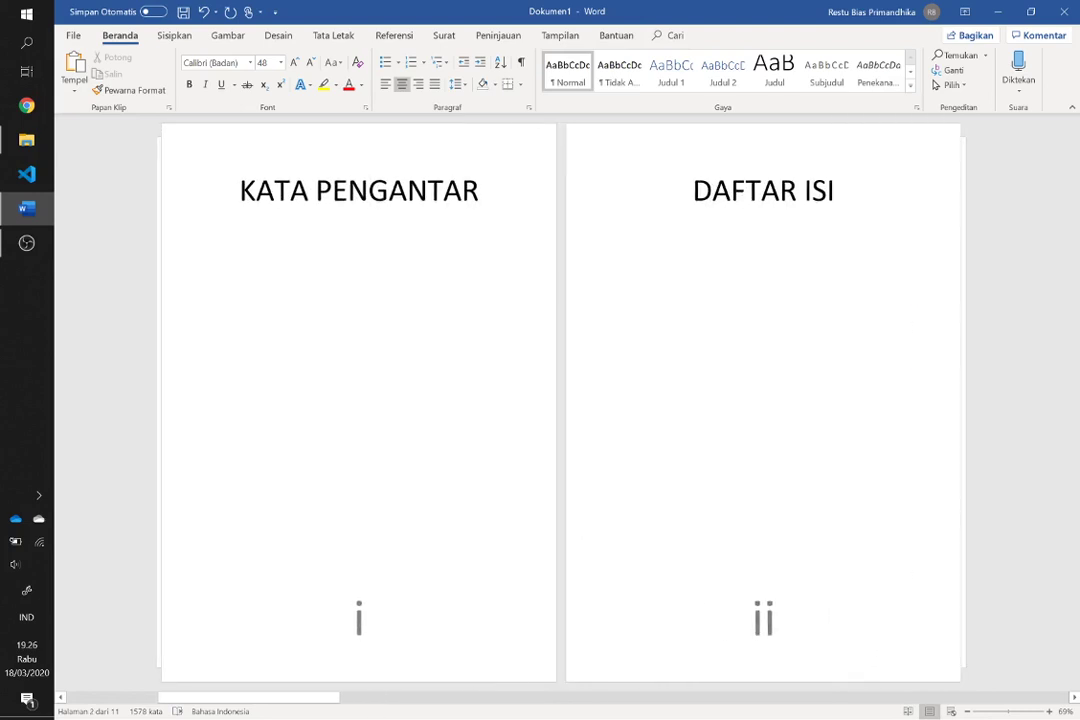
scroll(363, 381, "down", 1)
scroll(540, 400, "down", 1)
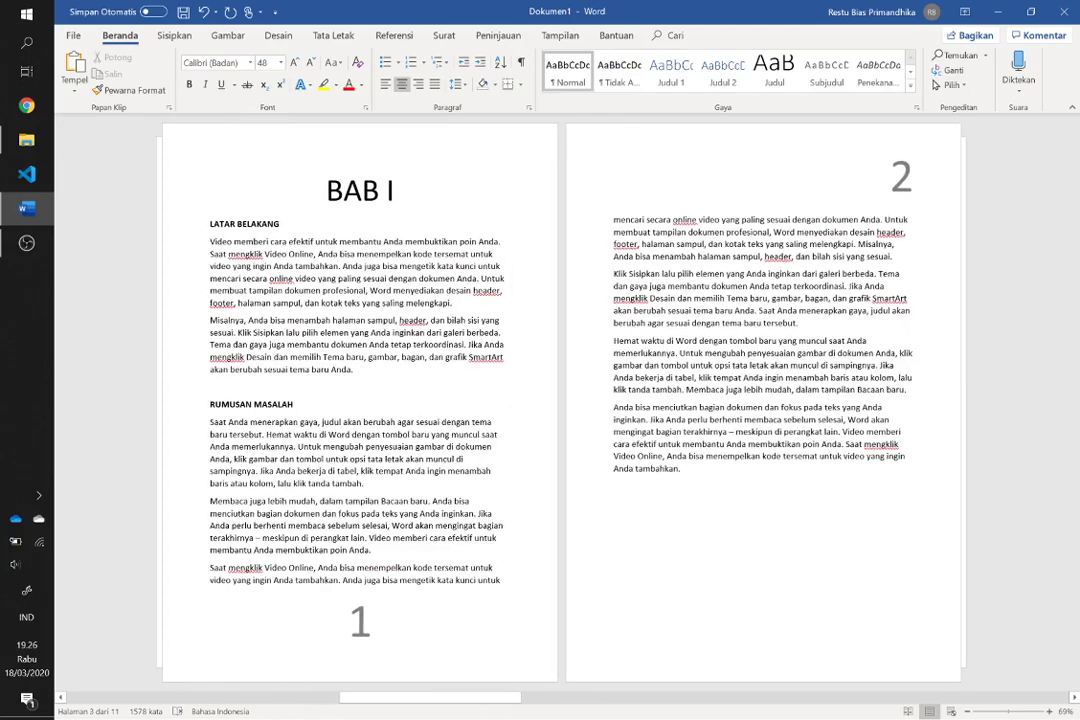
scroll(540, 400, "down", 1)
scroll(540, 400, "down", 3)
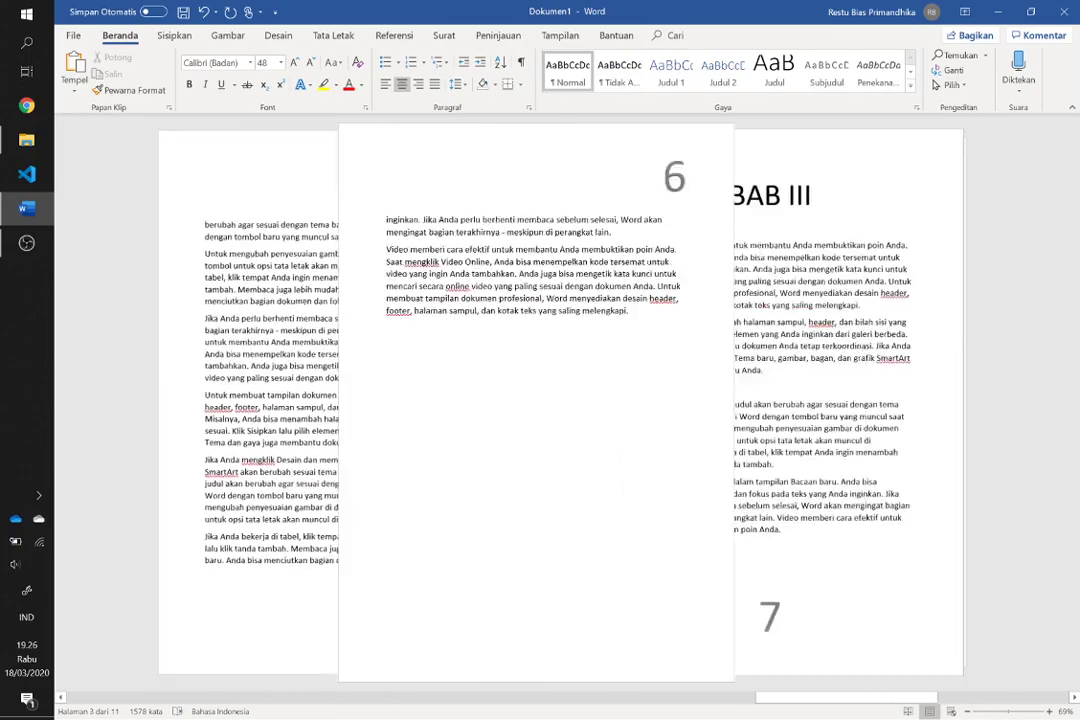
Jump back to the start of the document and scroll to the empty DAFTAR ISI page
key("ctrl+Home")
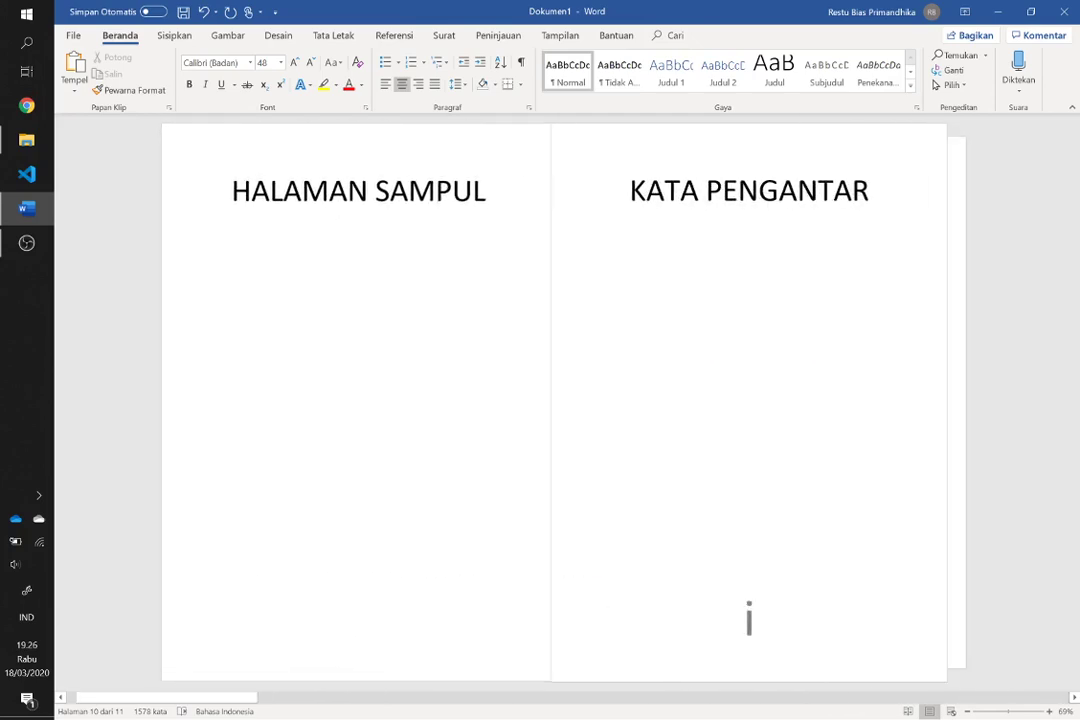
scroll(540, 400, "down", 1)
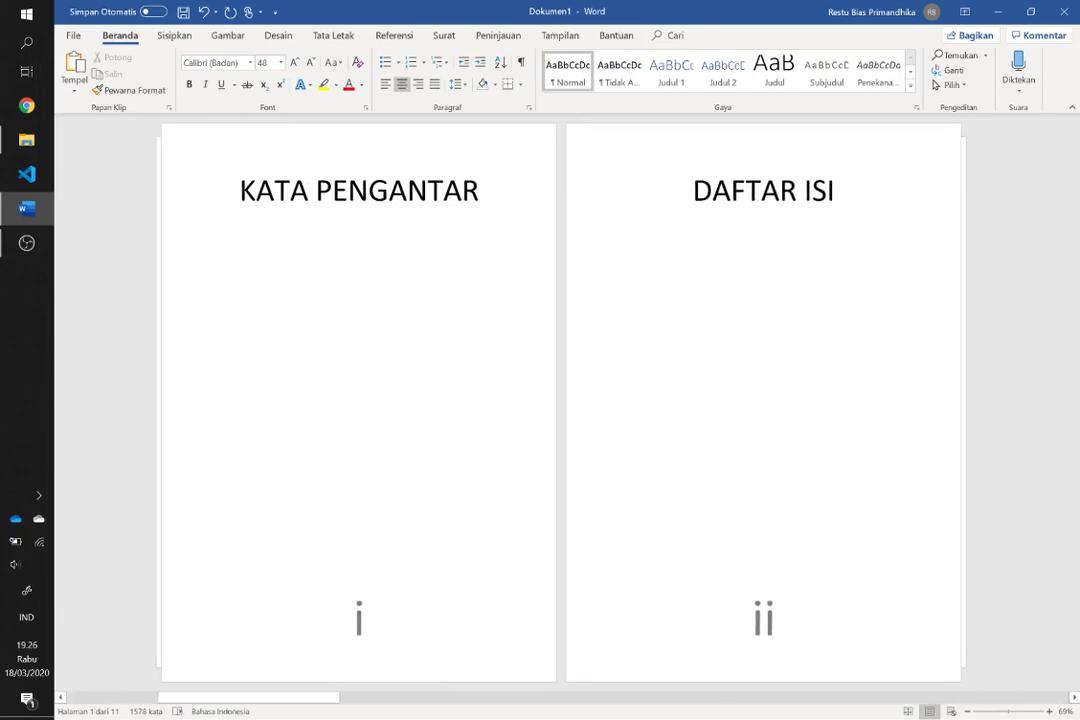
scroll(439, 607, "down", 1)
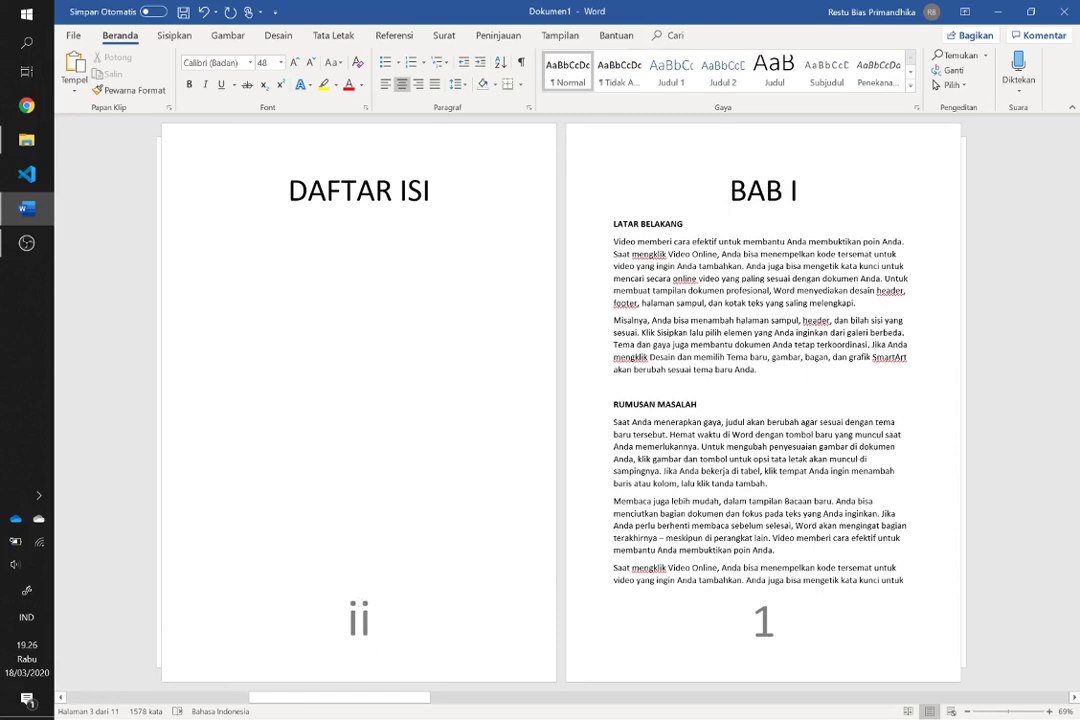
scroll(424, 571, "up", 2)
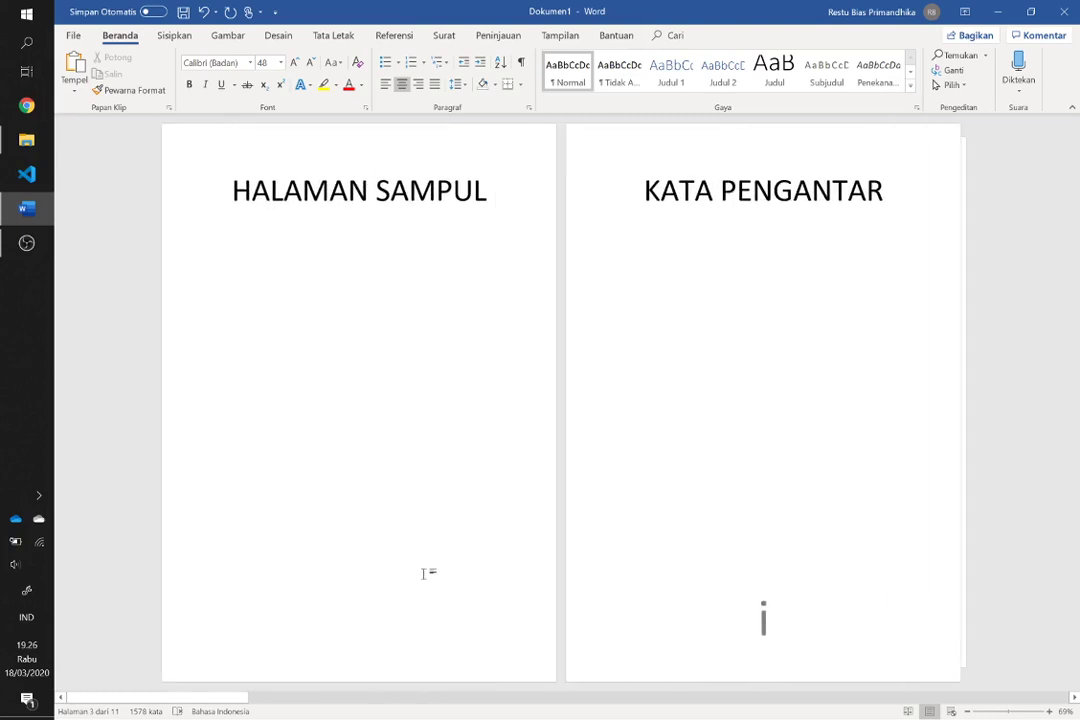
scroll(423, 573, "down", 3)
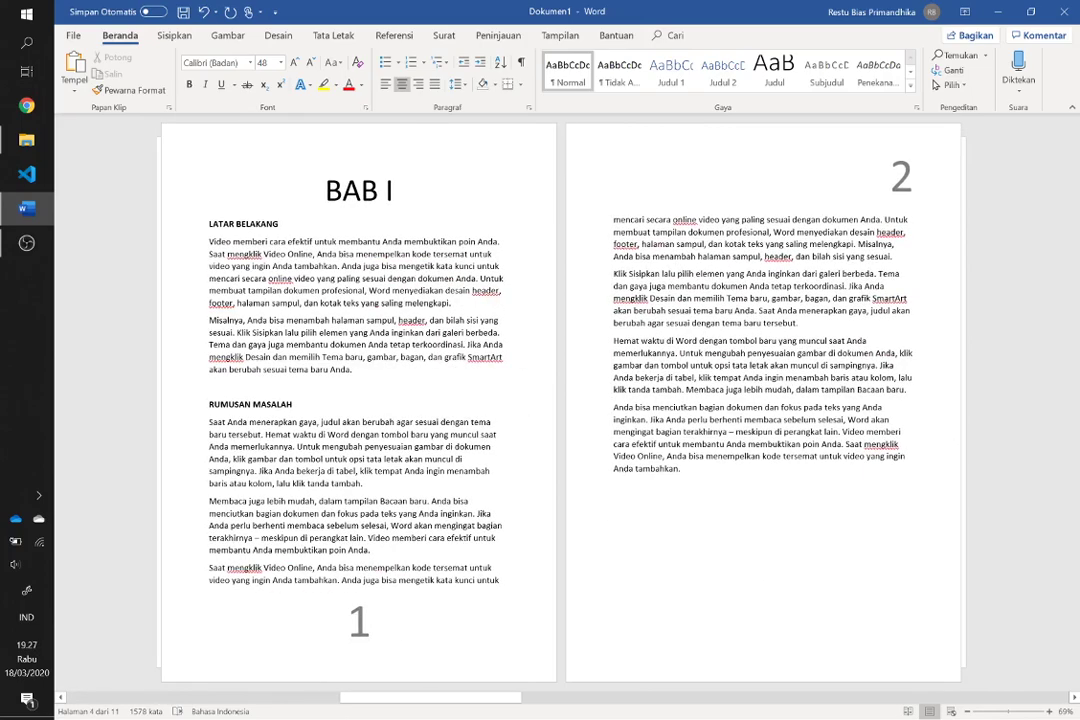
scroll(560, 400, "up", 1)
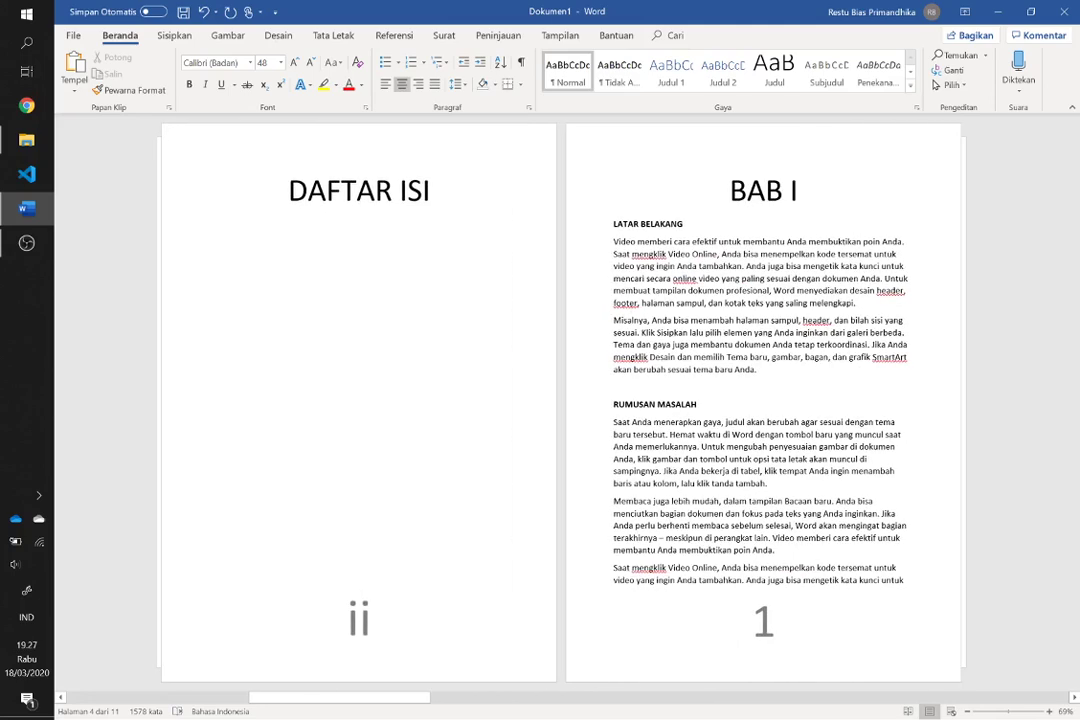
left_click(474, 254)
key("Return")
type("BAB")
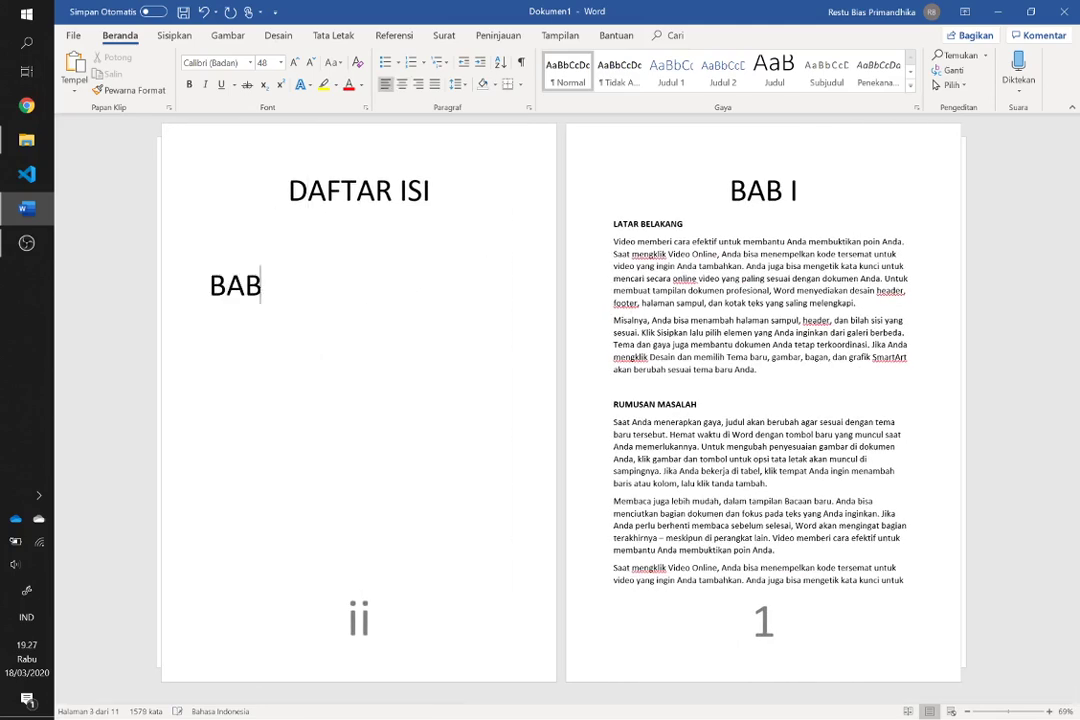
type(" 1.")
type("...1")
key("Return")
type("BAB 2")
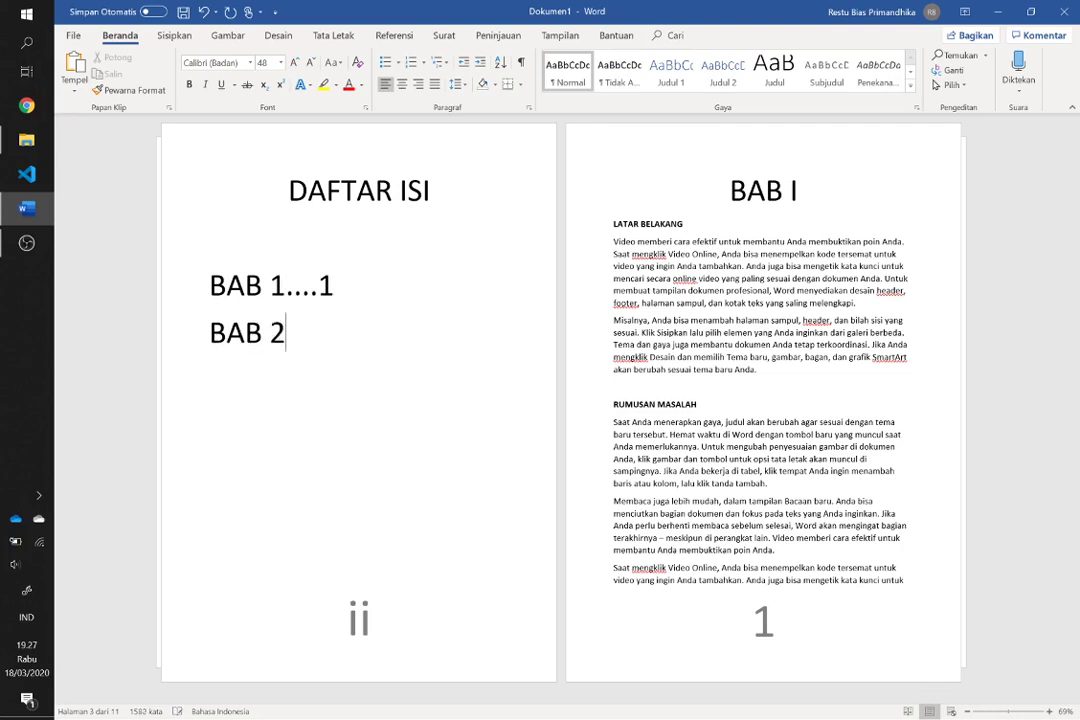
type("...")
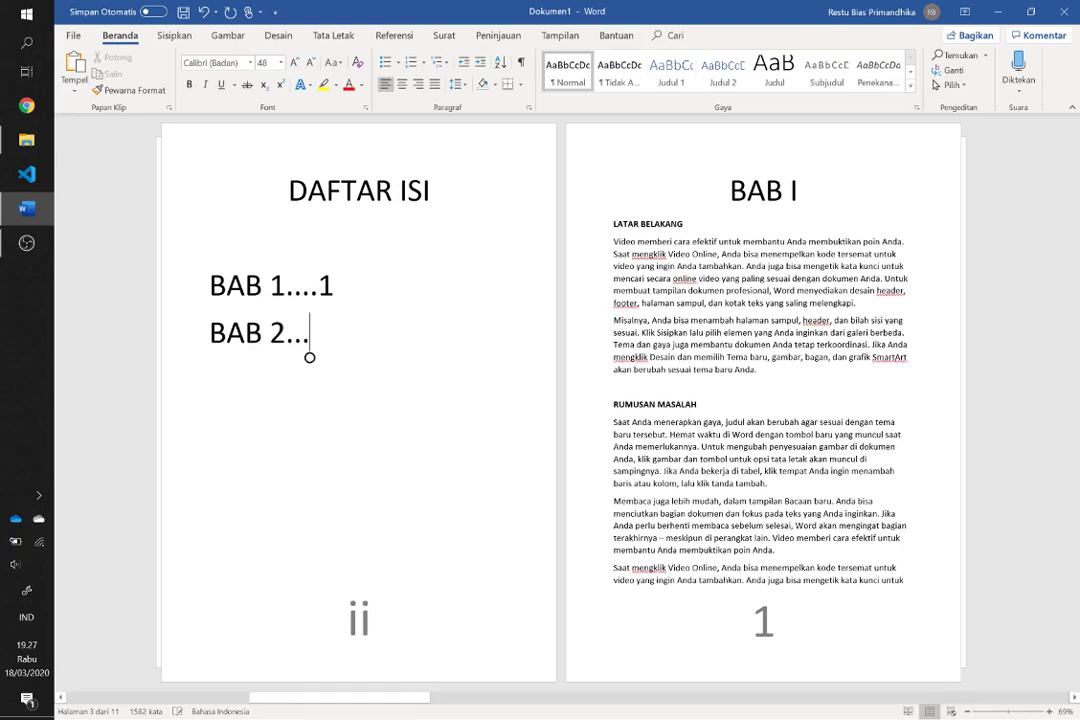
left_click(855, 321)
scroll(859, 331, "down", 1)
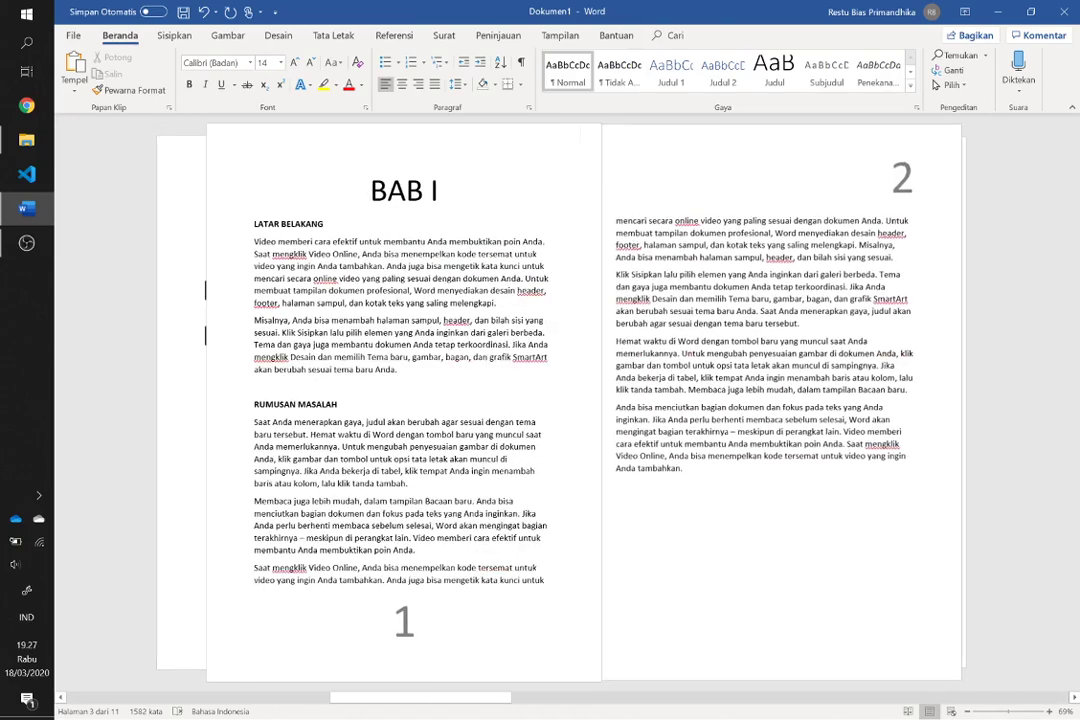
scroll(859, 331, "down", 1)
scroll(859, 331, "down", 1)
scroll(816, 421, "up", 5)
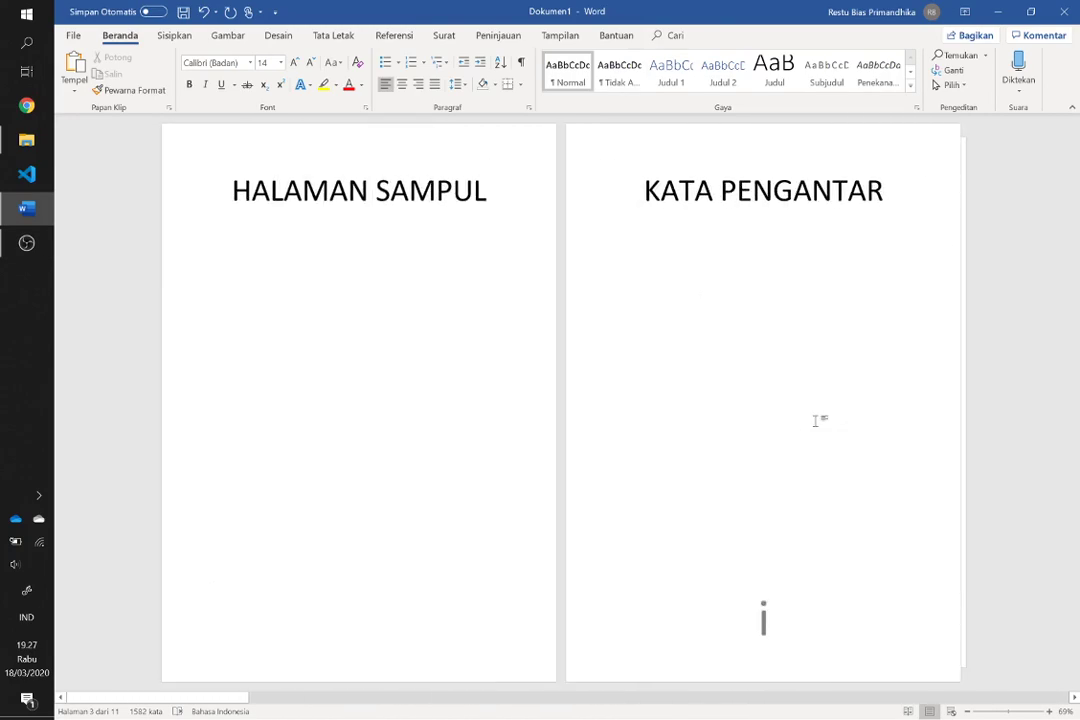
scroll(816, 421, "down", 2)
left_click(386, 318)
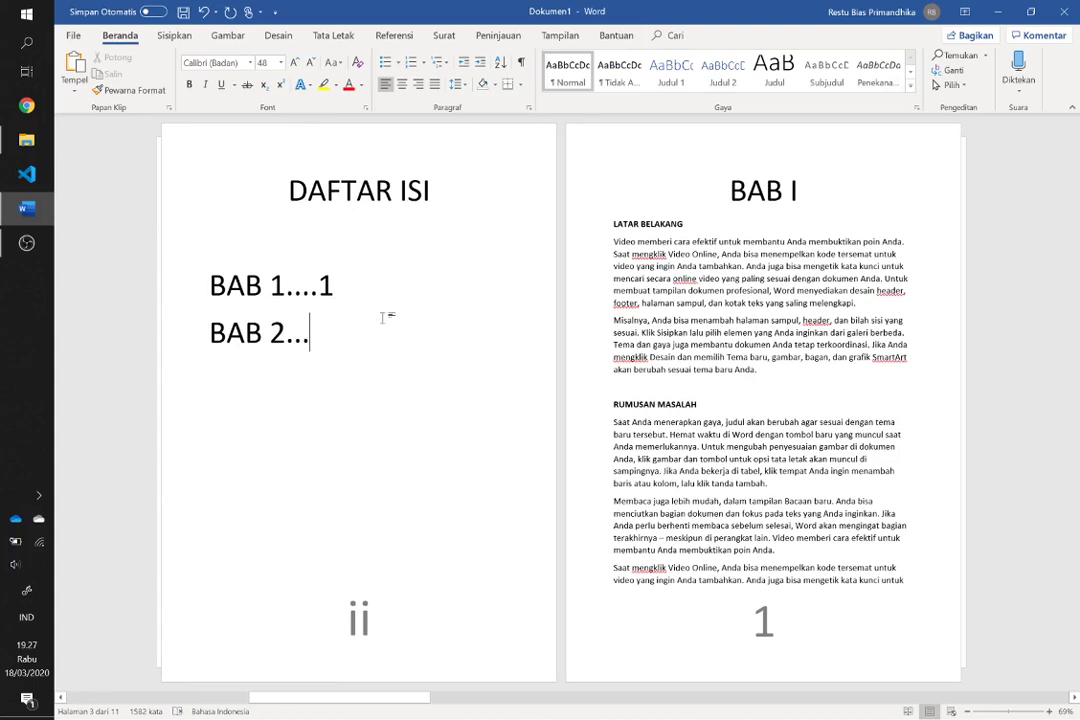
type("3")
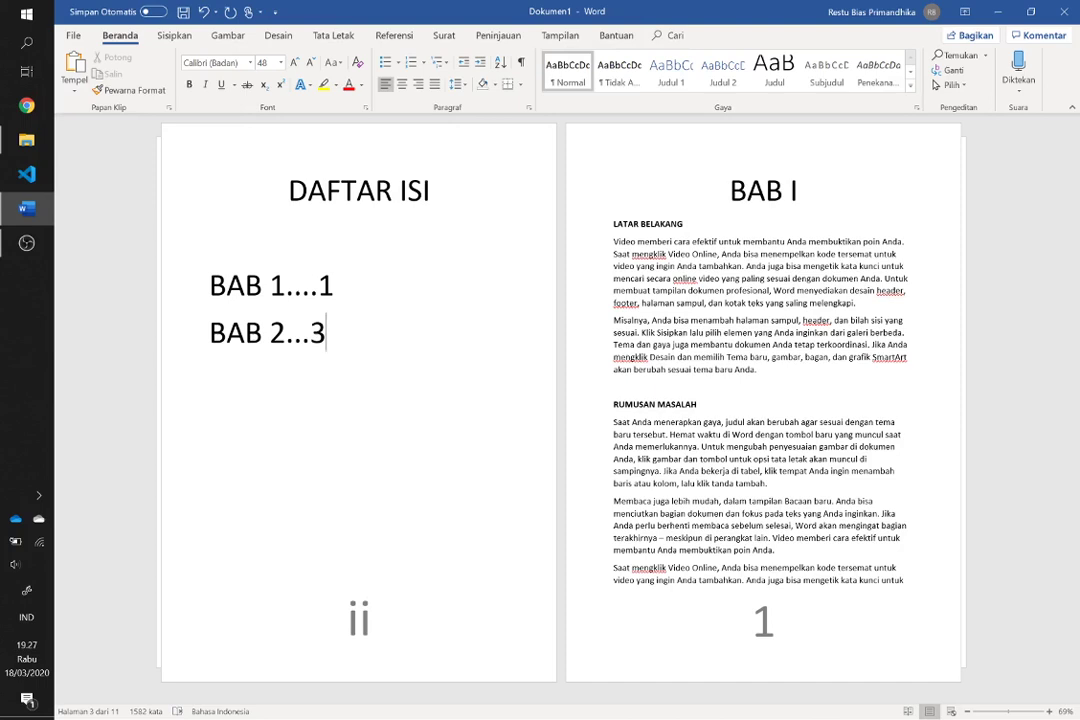
left_click_drag(340, 338, 186, 280)
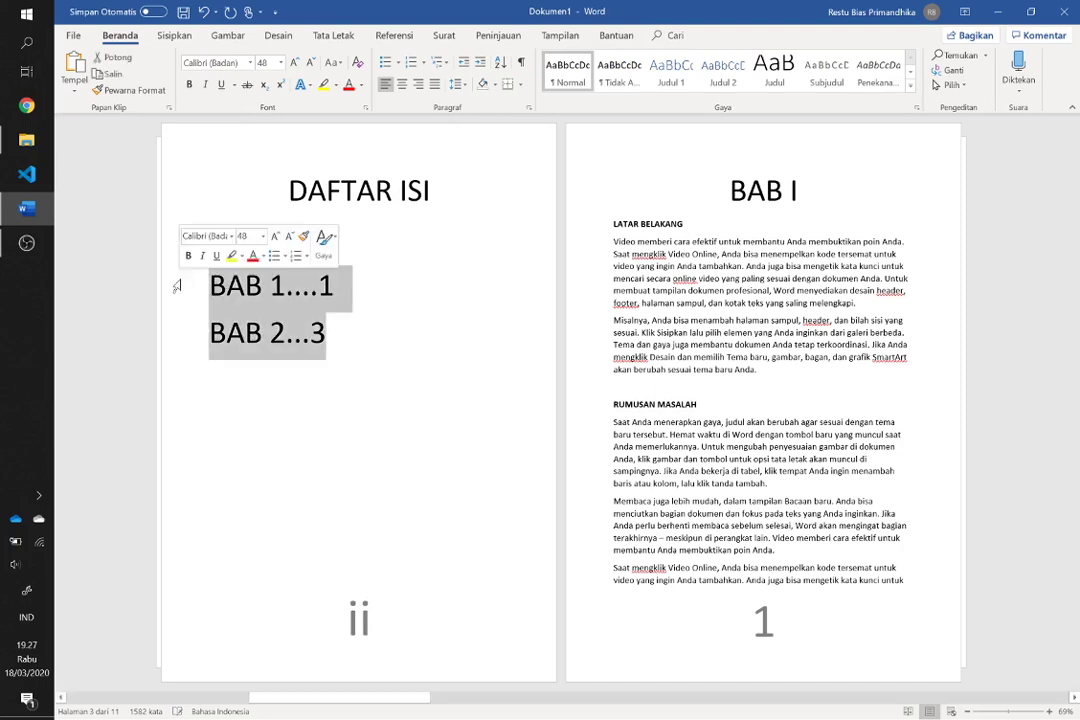
key("Delete")
key("ctrl+z")
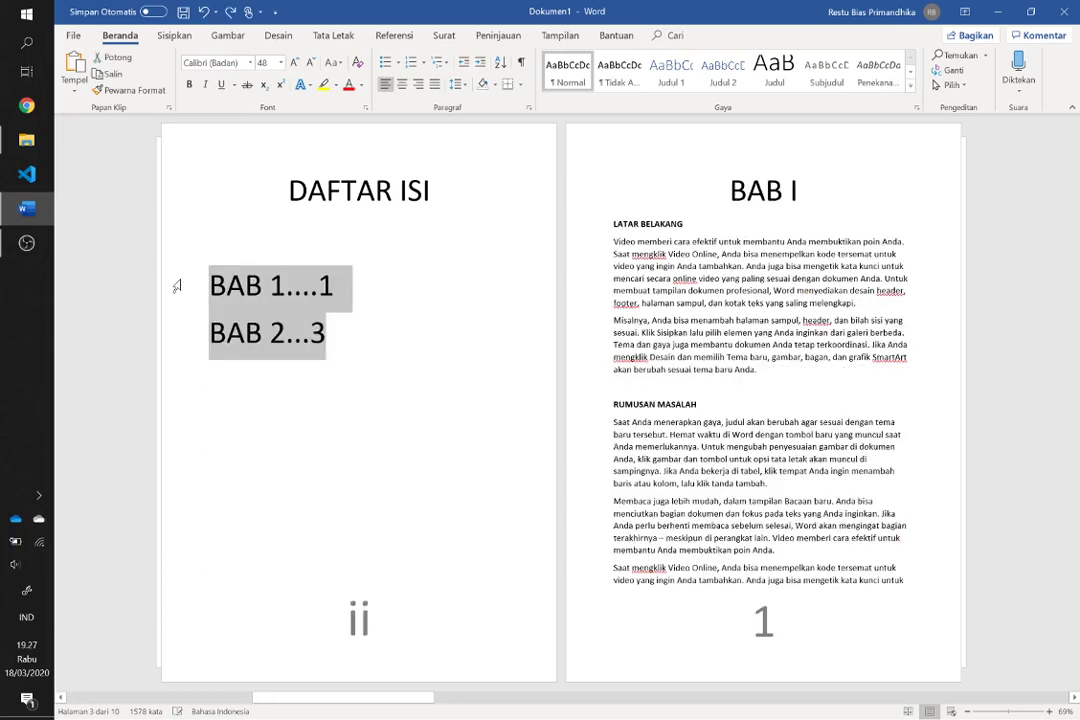
key("ctrl+z")
key("ctrl+z")
key("ctrl+y")
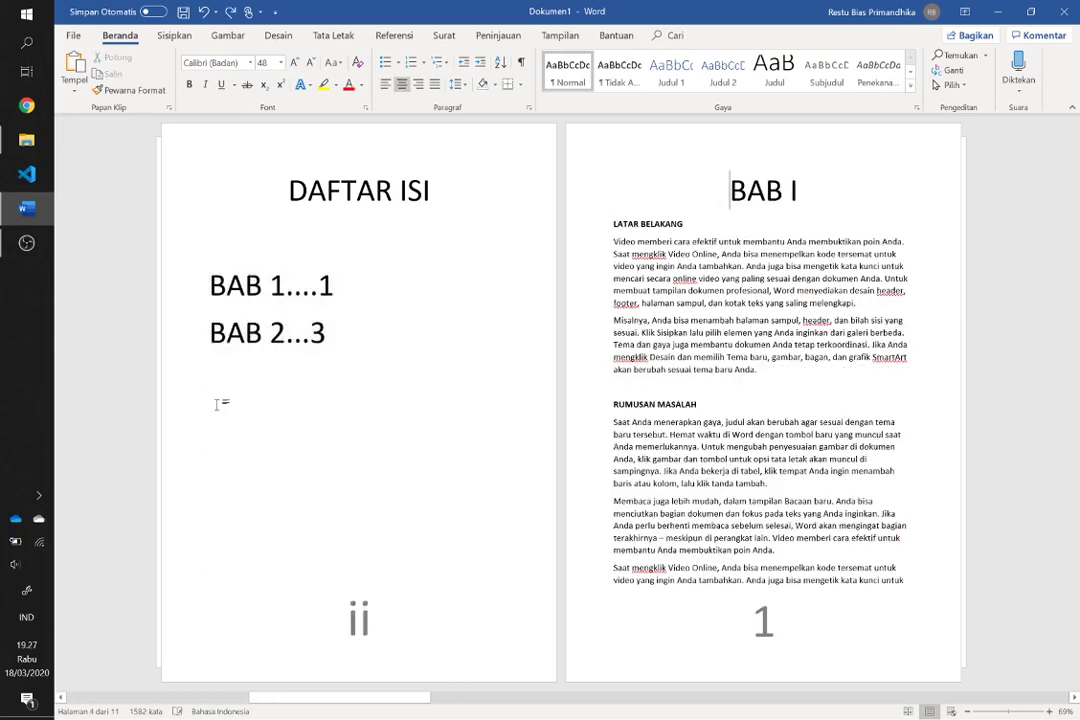
left_click(349, 373)
key("BackSpace")
key("BackSpace")
key("BackSpace")
key("BackSpace")
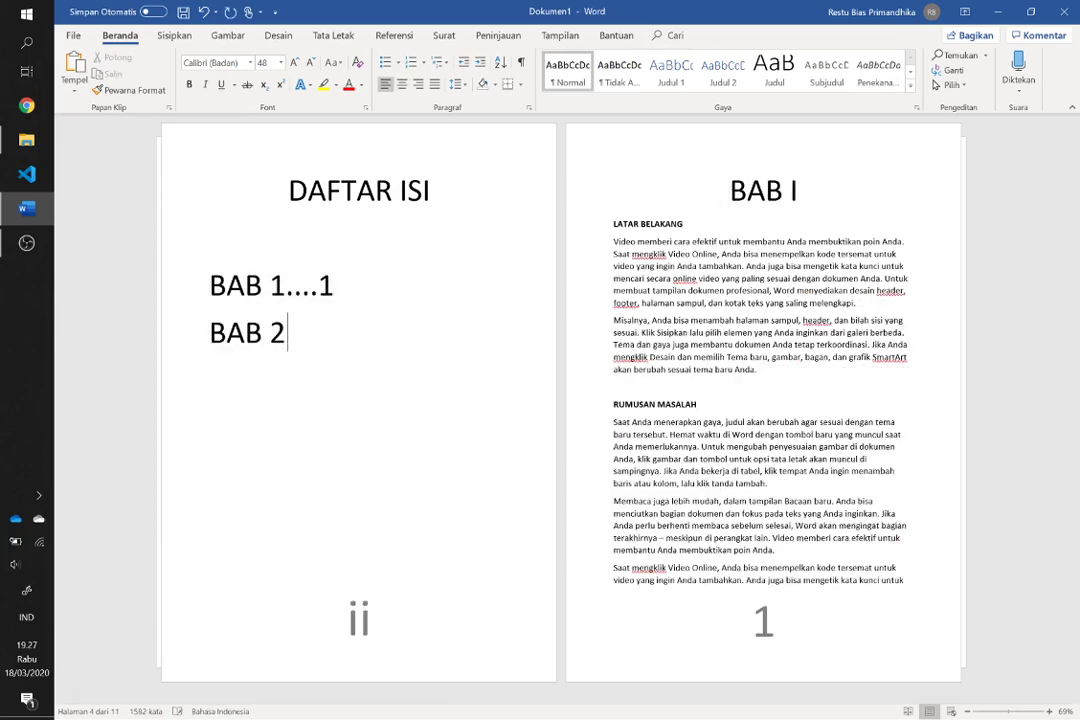
key("BackSpace")
key("BackSpace")
key("BackSpace")
key("BackSpace")
key("BackSpace")
key("BackSpace")
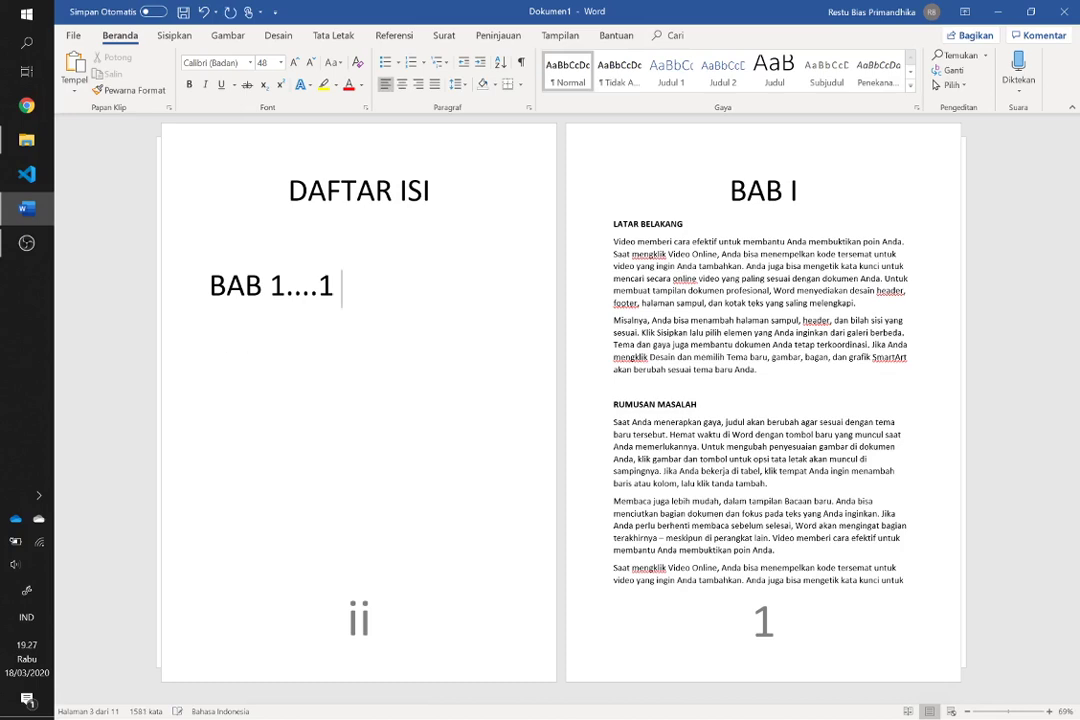
key("BackSpace")
key("BackSpace")
key("BackSpace")
key("BackSpace")
key("BackSpace")
key("BackSpace")
key("BackSpace")
key("BackSpace")
key("BackSpace")
key("BackSpace")
key("BackSpace")
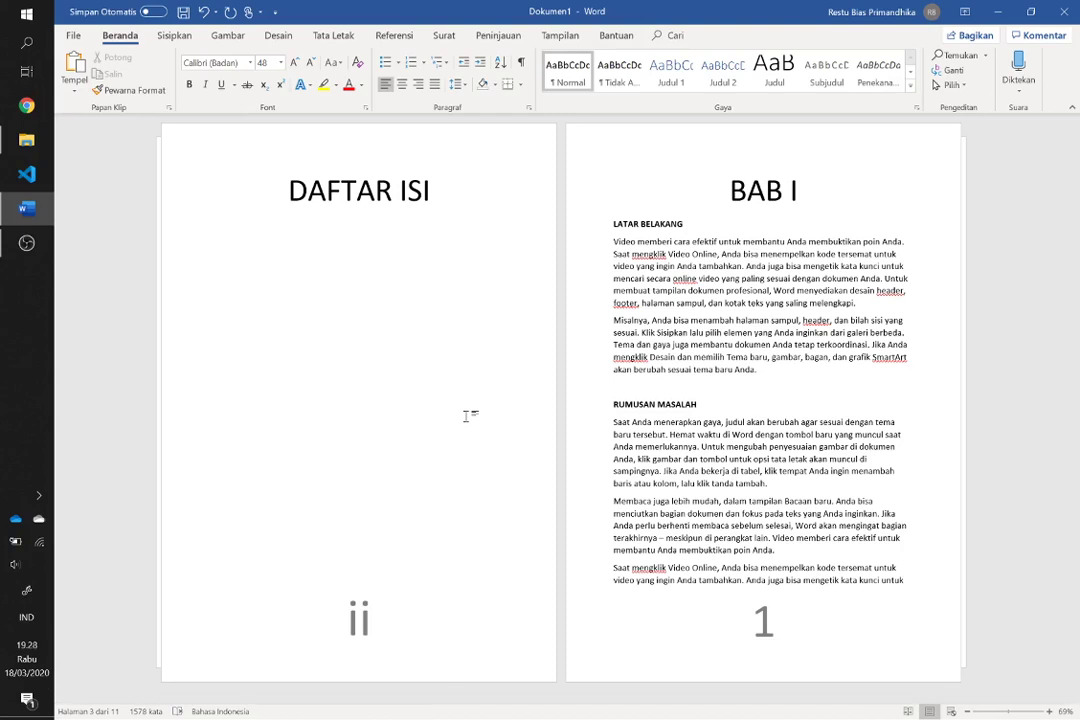
Scroll back to the opening pages and put the caret in the KATA PENGANTAR heading
left_click(228, 263)
scroll(311, 280, "up", 2)
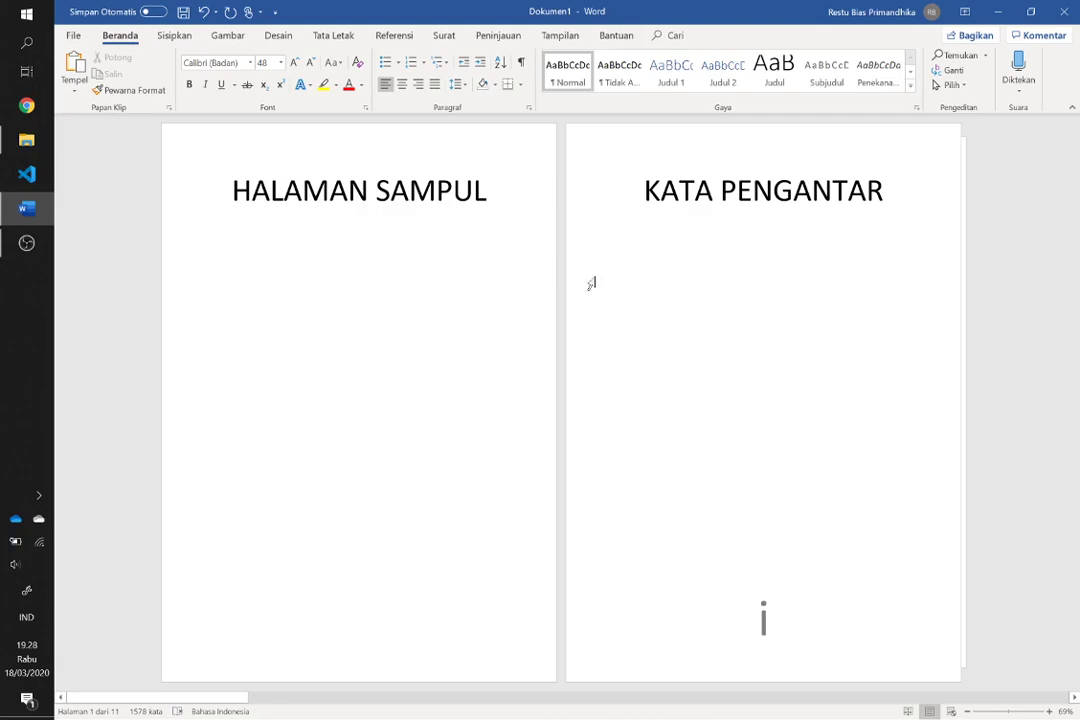
left_click(740, 311)
scroll(731, 306, "down", 1)
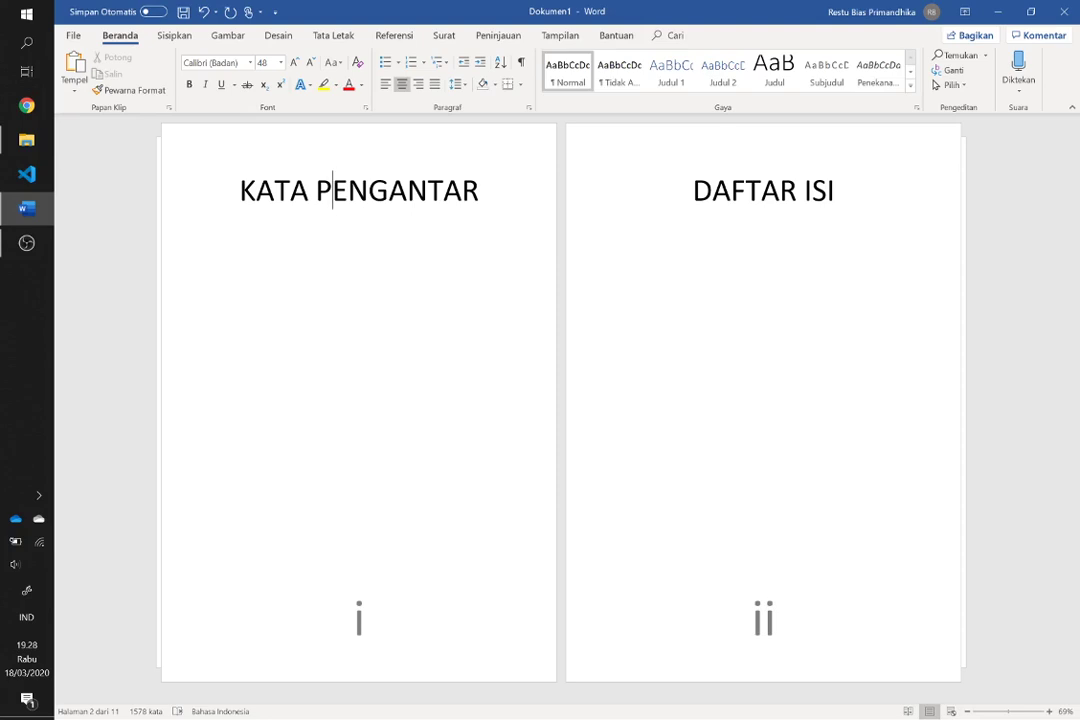
scroll(737, 327, "up", 1)
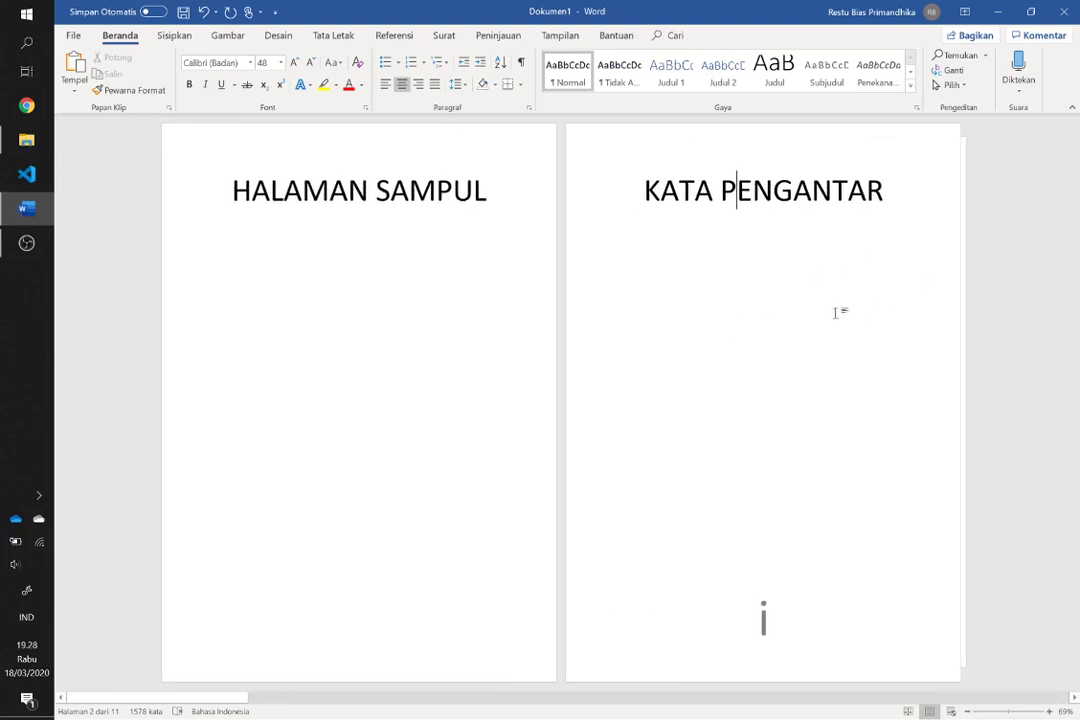
Set the selected KATA PENGANTAR title's outline level to Level 1 in the Paragraph dialog
left_click_drag(903, 190, 645, 195)
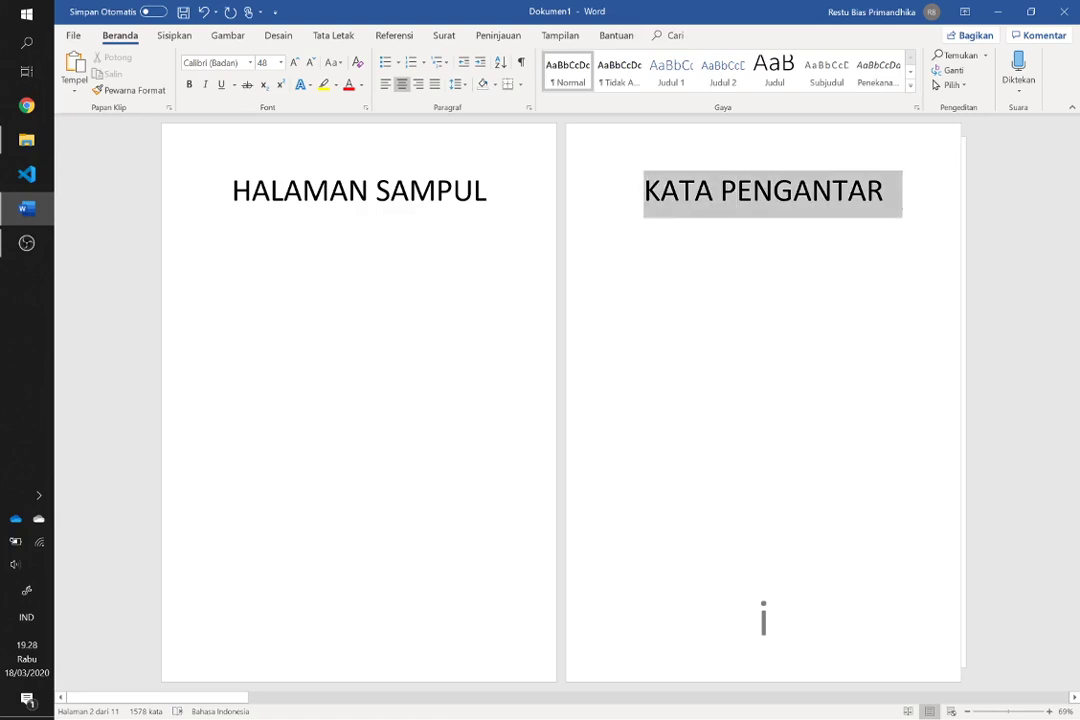
right_click(742, 201)
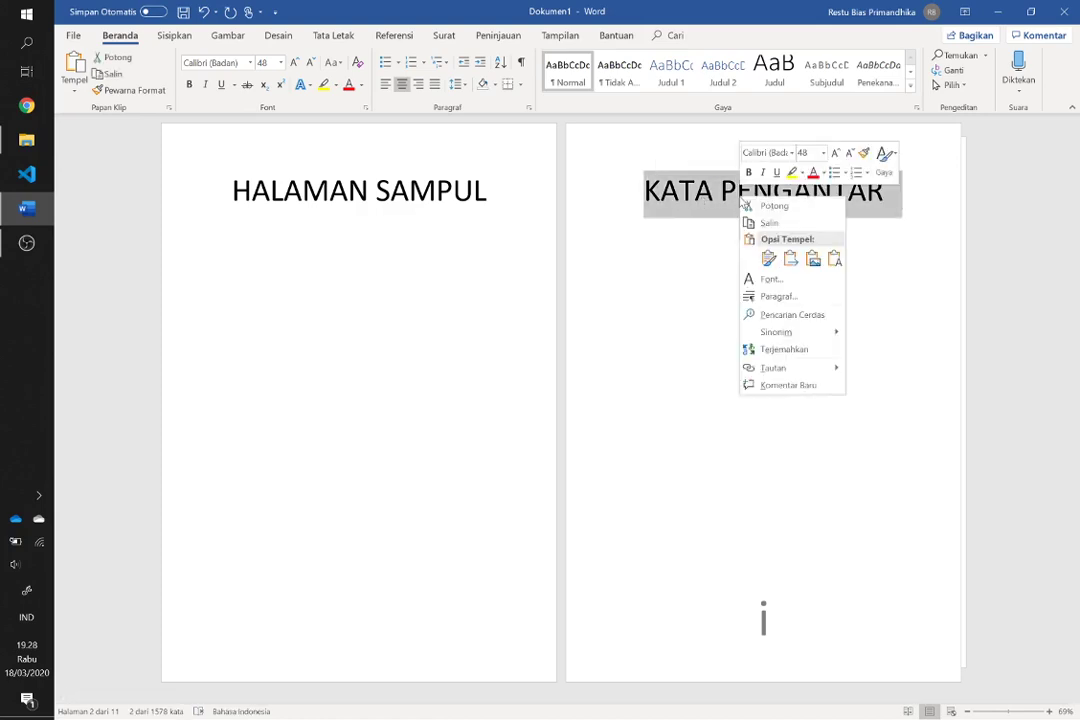
left_click(763, 297)
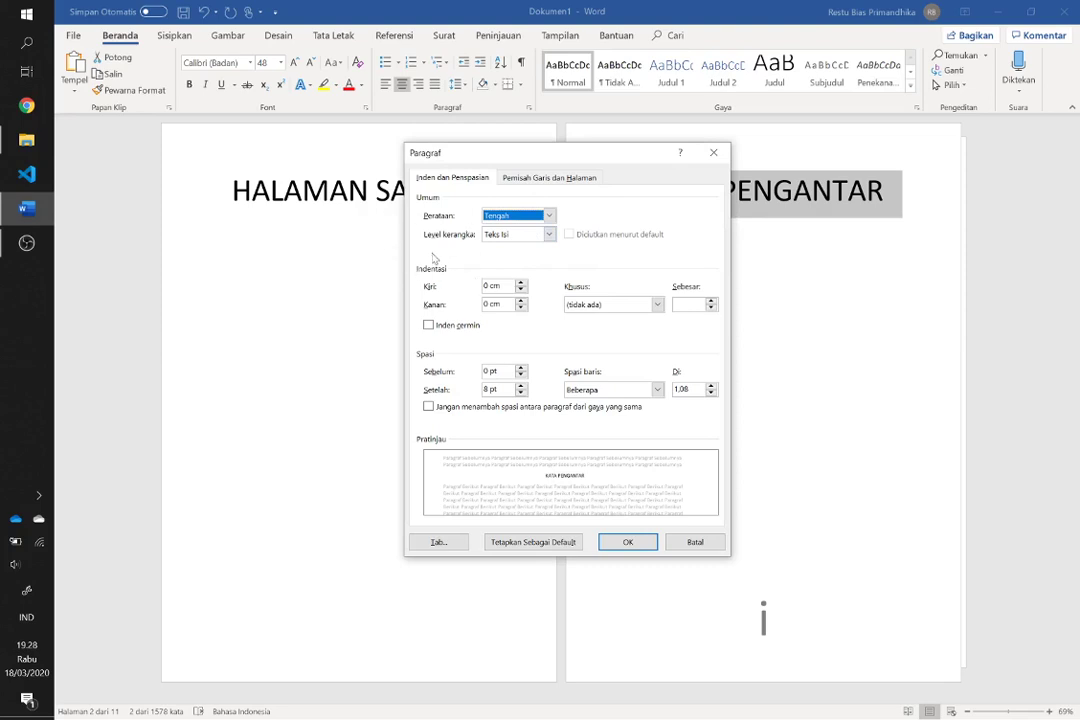
left_click(548, 234)
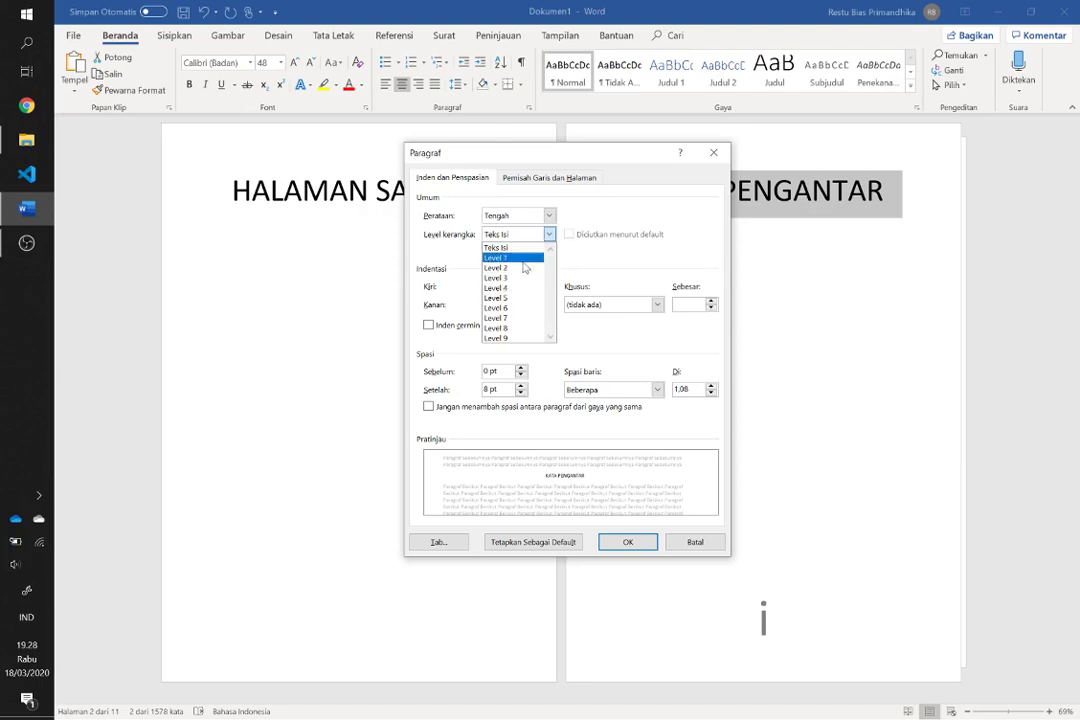
left_click(496, 257)
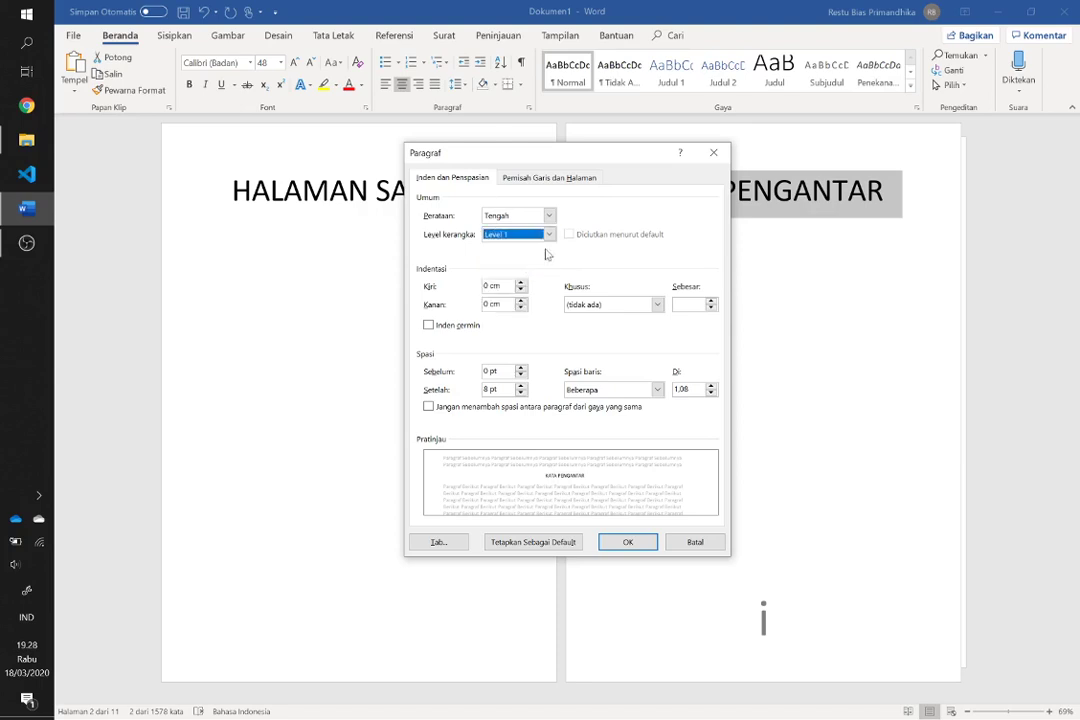
left_click(628, 541)
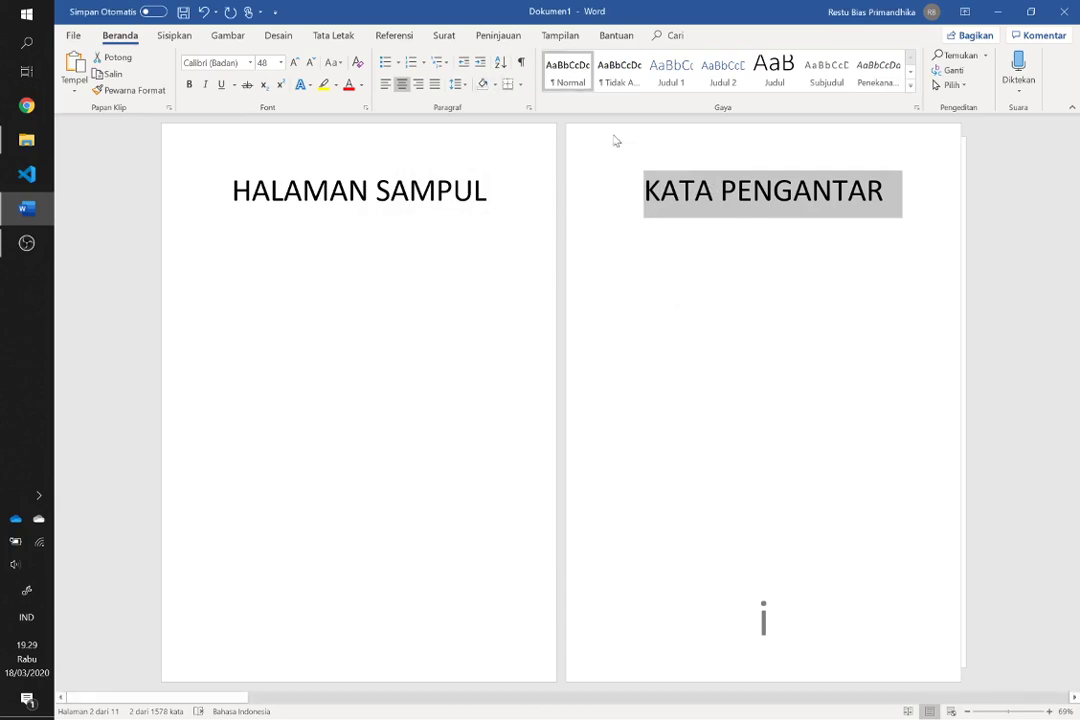
Turn on the Navigation Pane (Panel Navigasi) from the Tampilan tab
left_click(562, 36)
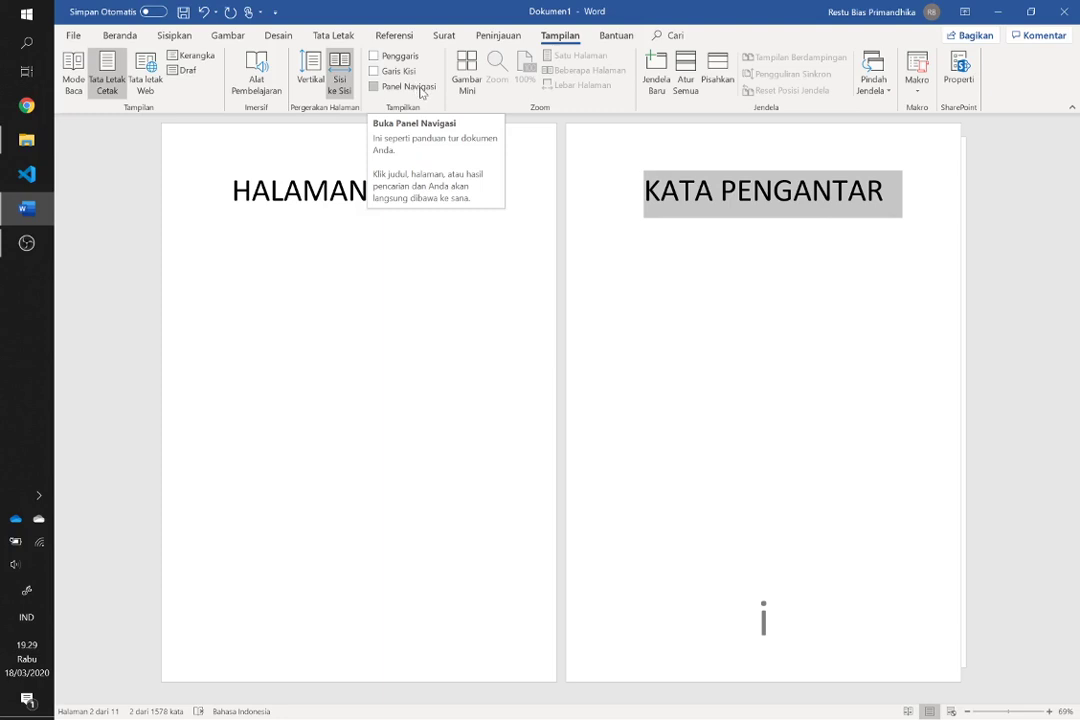
left_click(422, 92)
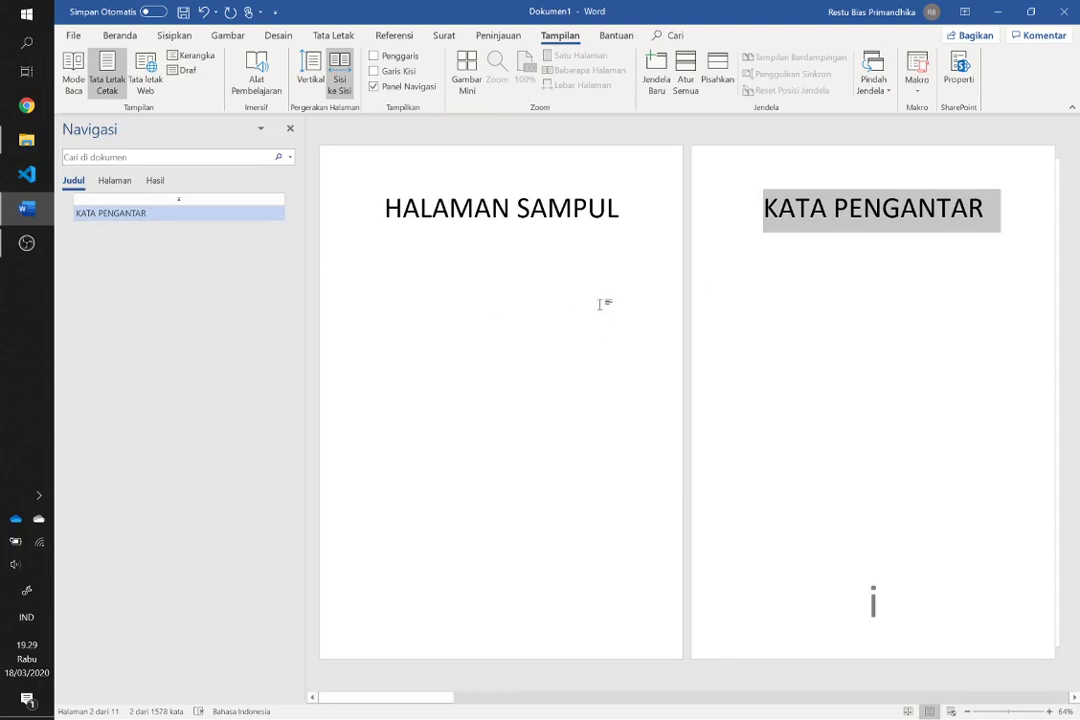
Set the DAFTAR ISI title's outline level to Level 1
scroll(600, 304, "down", 1)
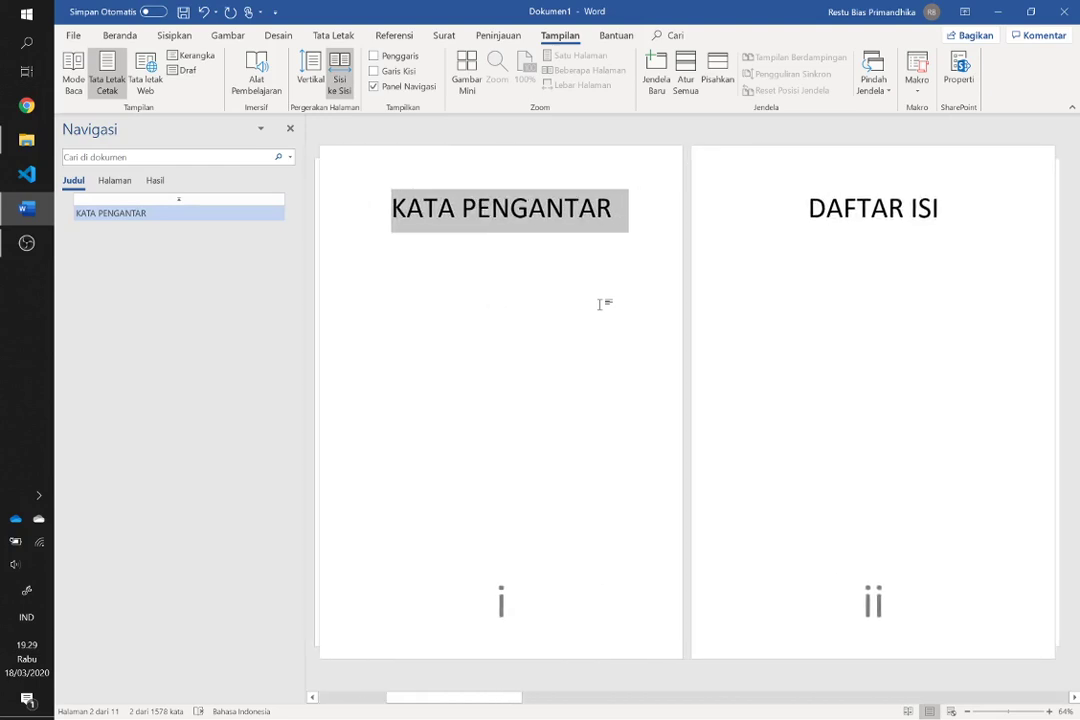
left_click_drag(940, 208, 808, 208)
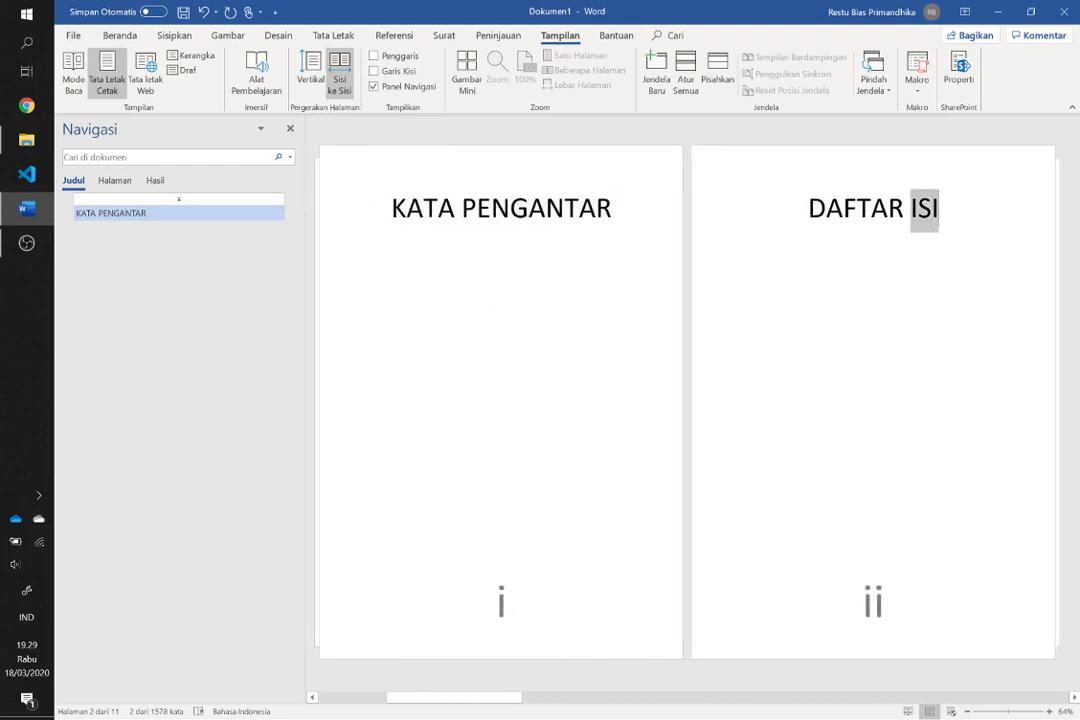
right_click(840, 218)
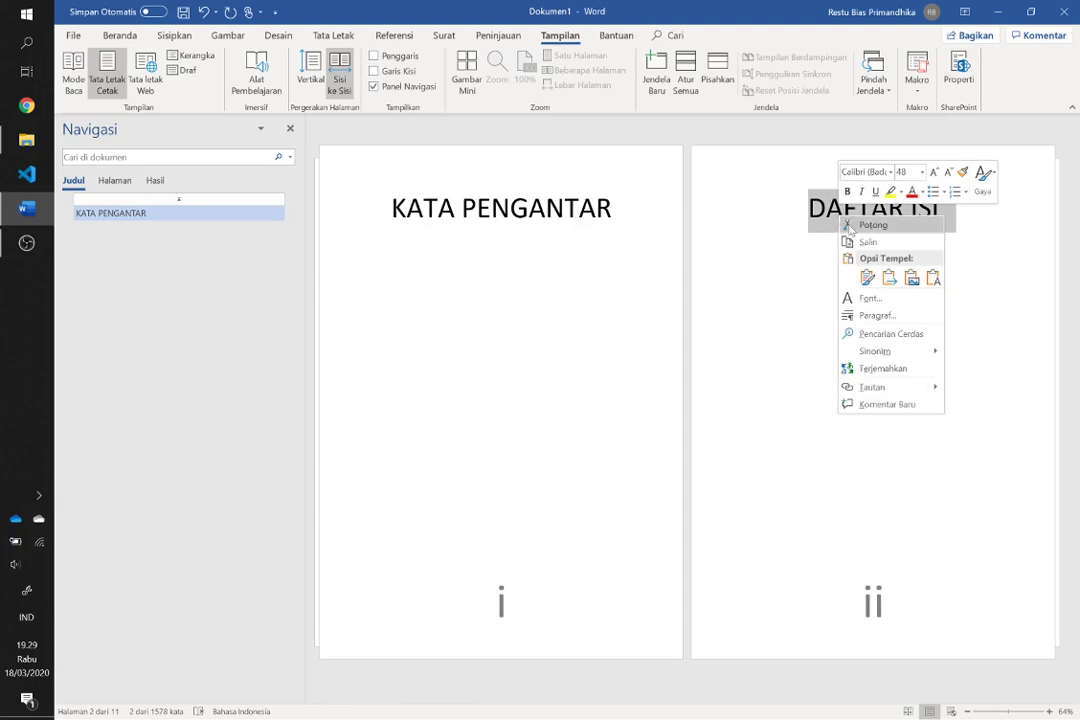
left_click(914, 316)
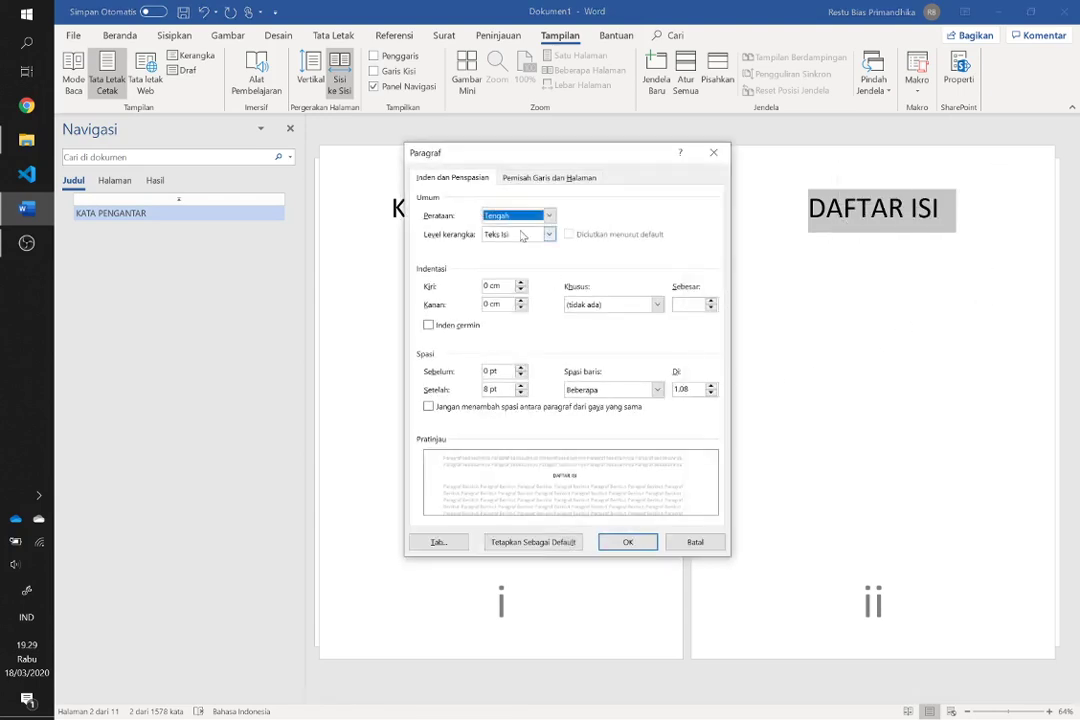
left_click(530, 234)
left_click(529, 259)
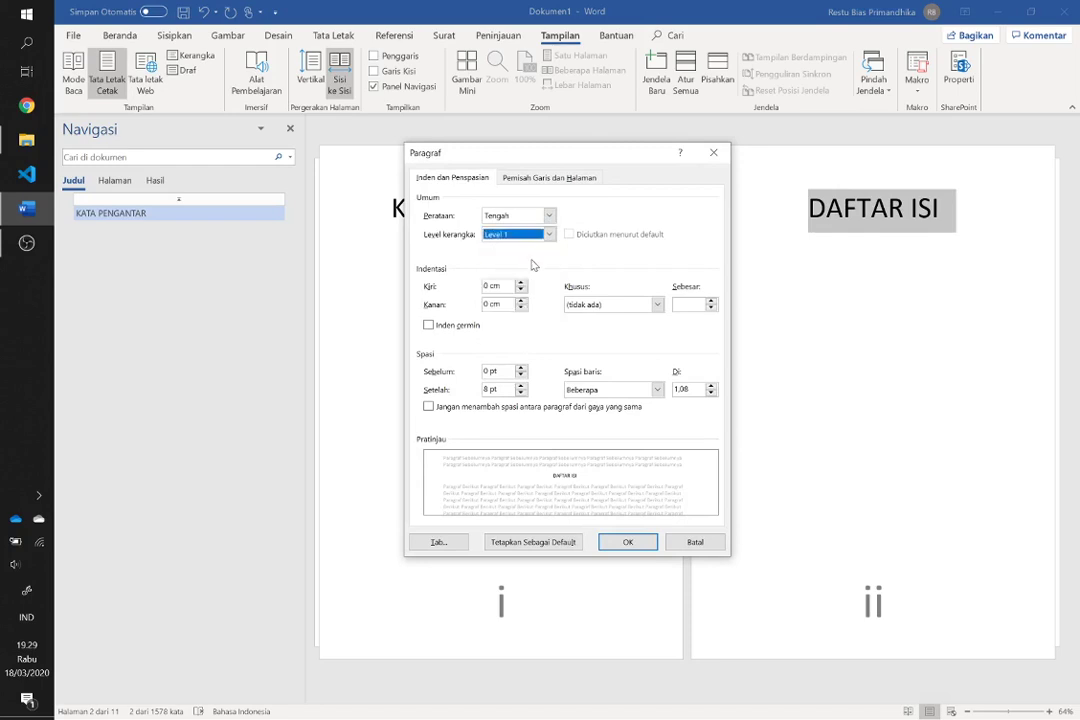
left_click(627, 543)
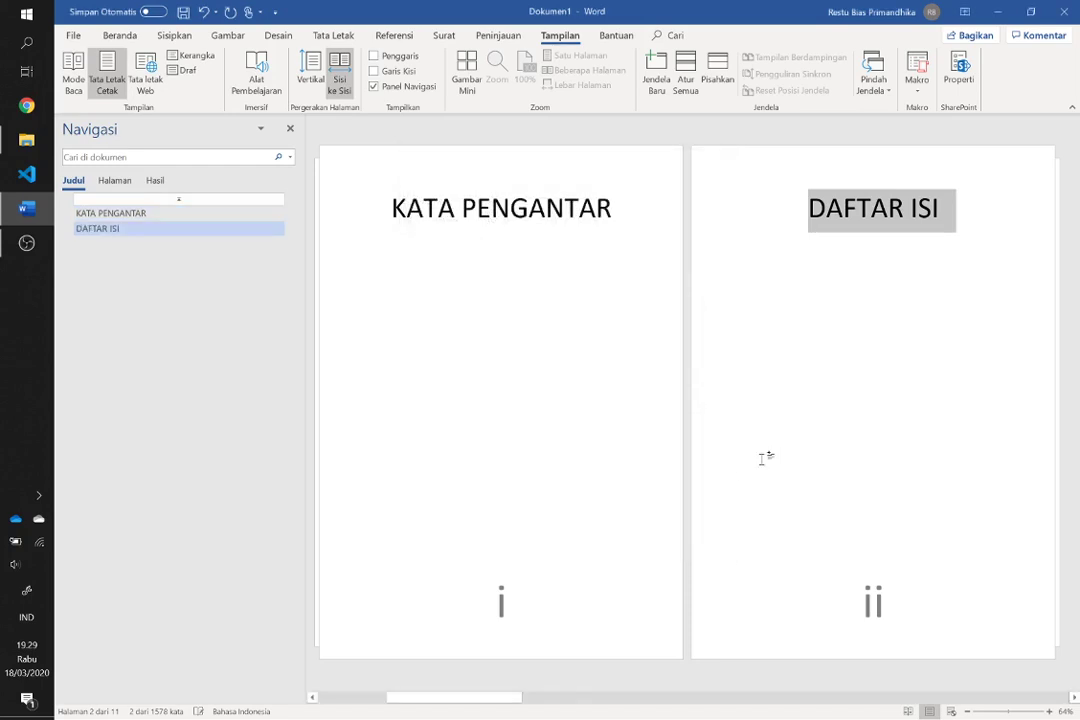
Set the BAB I title's outline level to Level 1
scroll(687, 400, "down", 1)
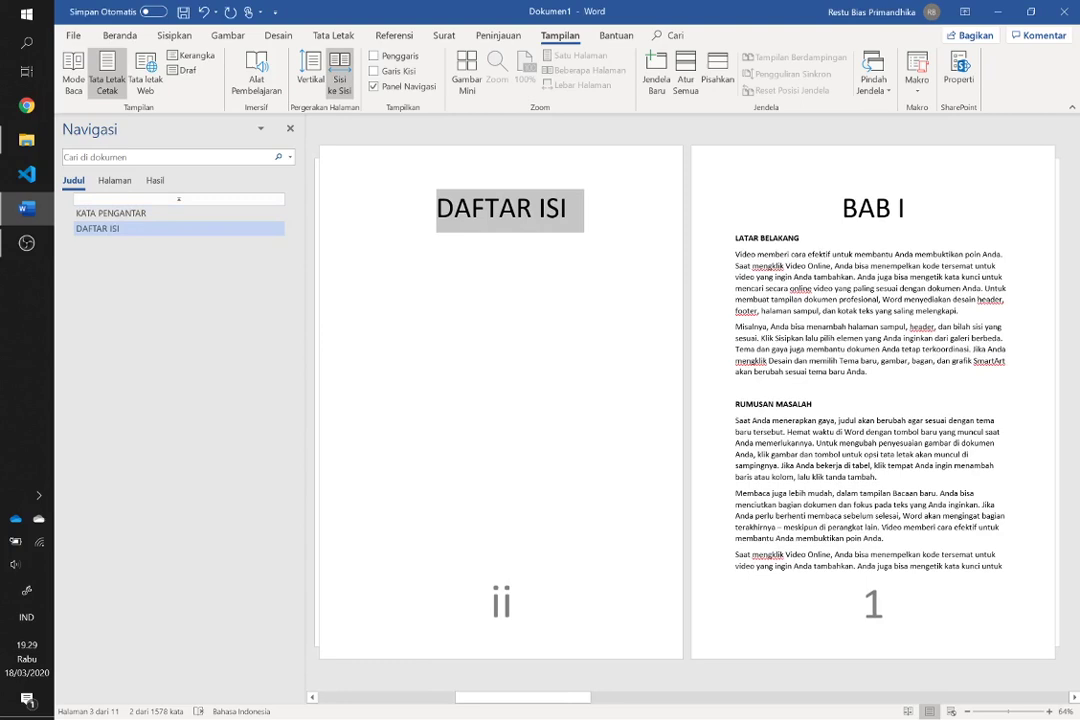
left_click(799, 238)
triple_click(866, 210)
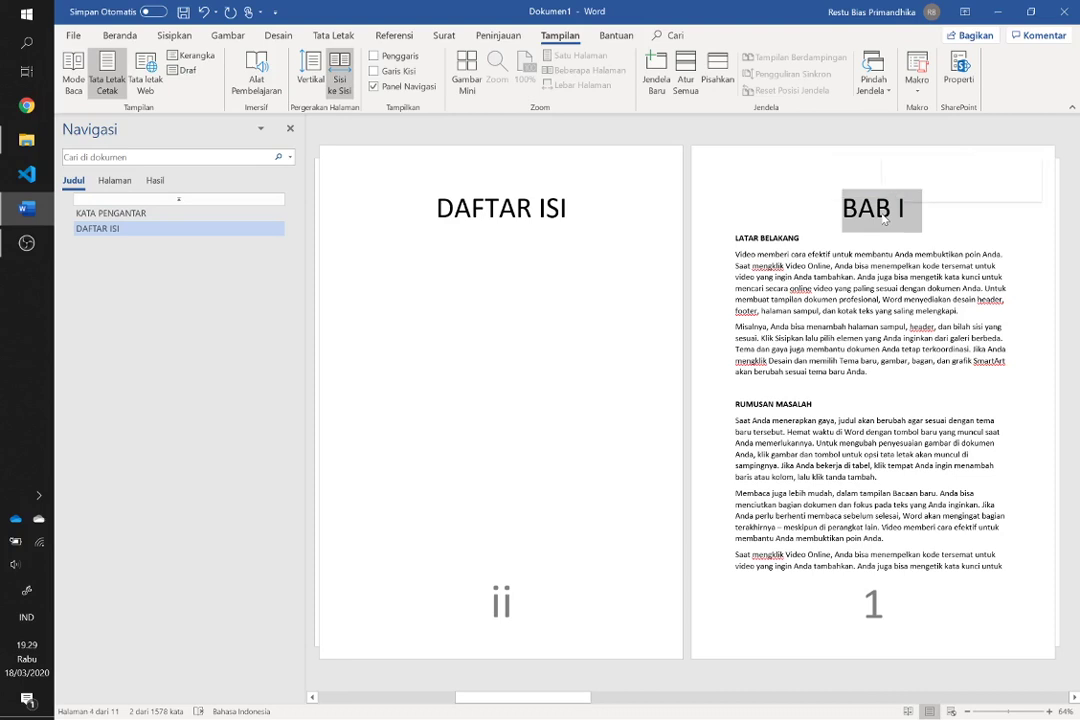
right_click(885, 214)
left_click(921, 314)
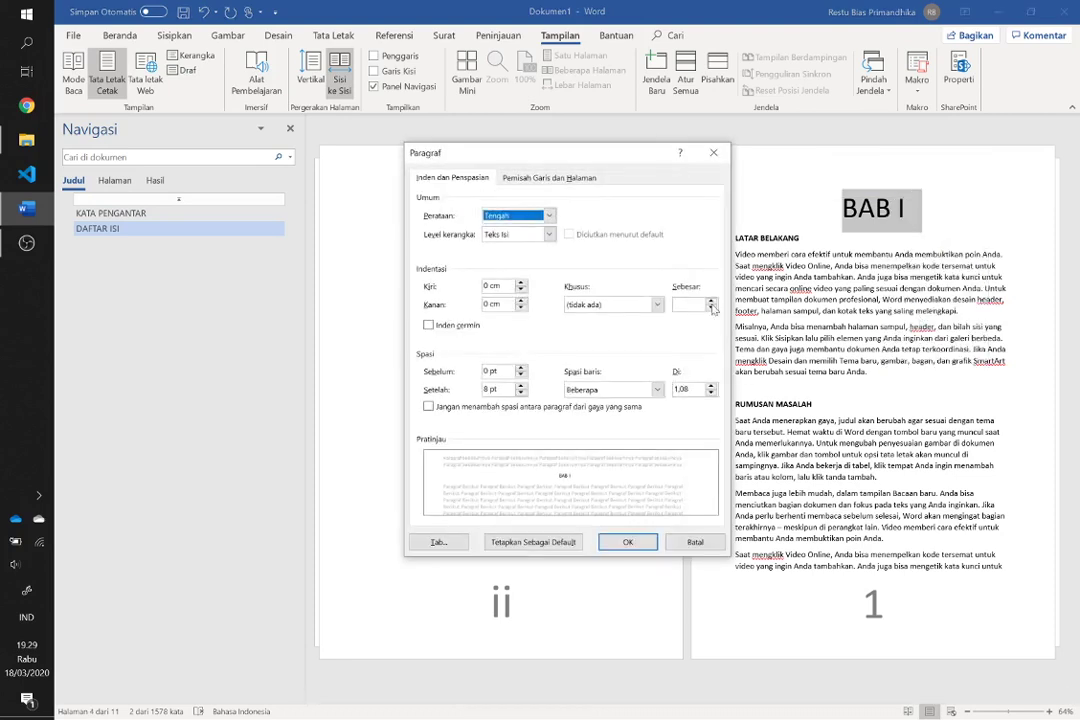
left_click(517, 235)
left_click(517, 257)
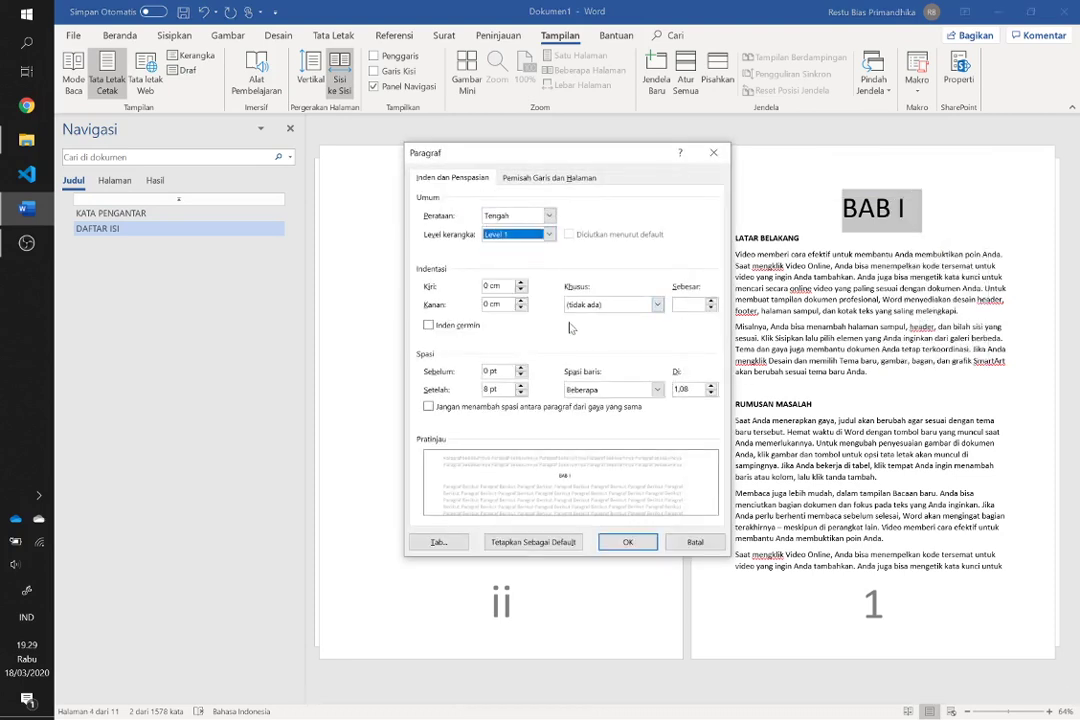
left_click(628, 543)
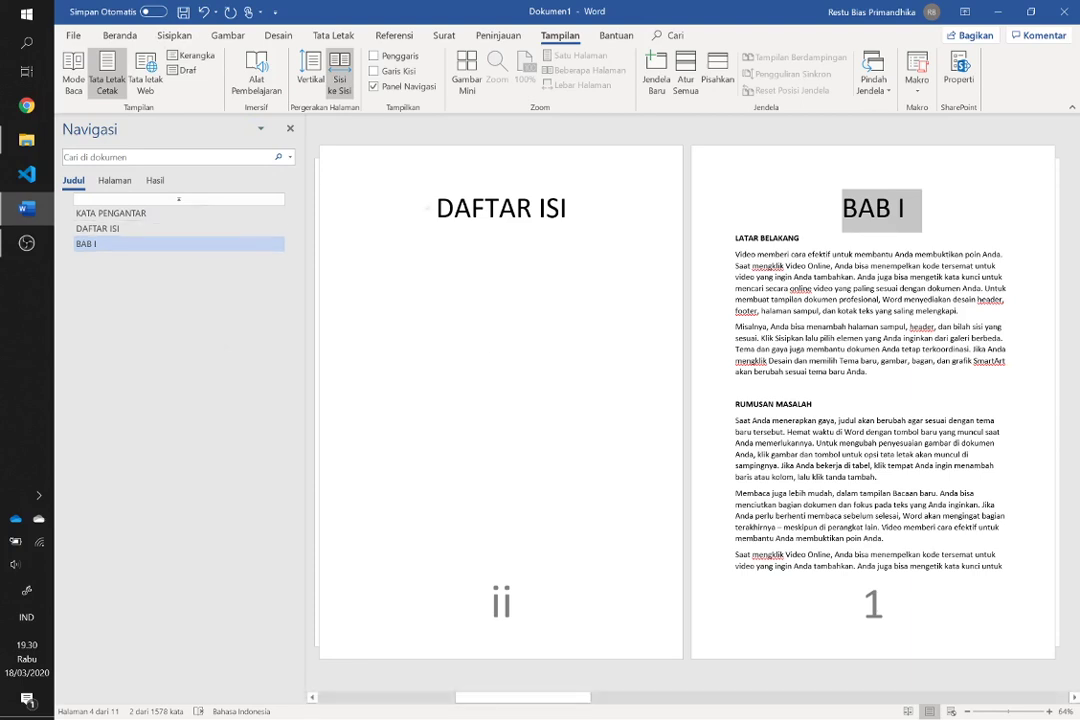
Set BAB I back to body-text outline level
right_click(893, 200)
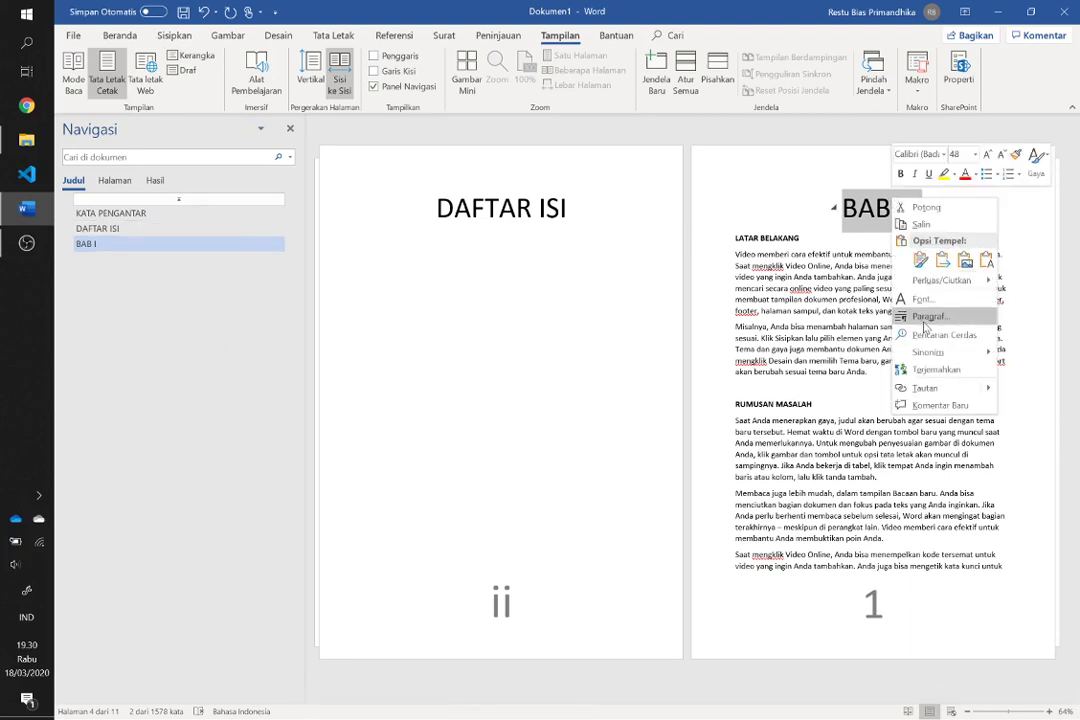
left_click(924, 322)
left_click(526, 236)
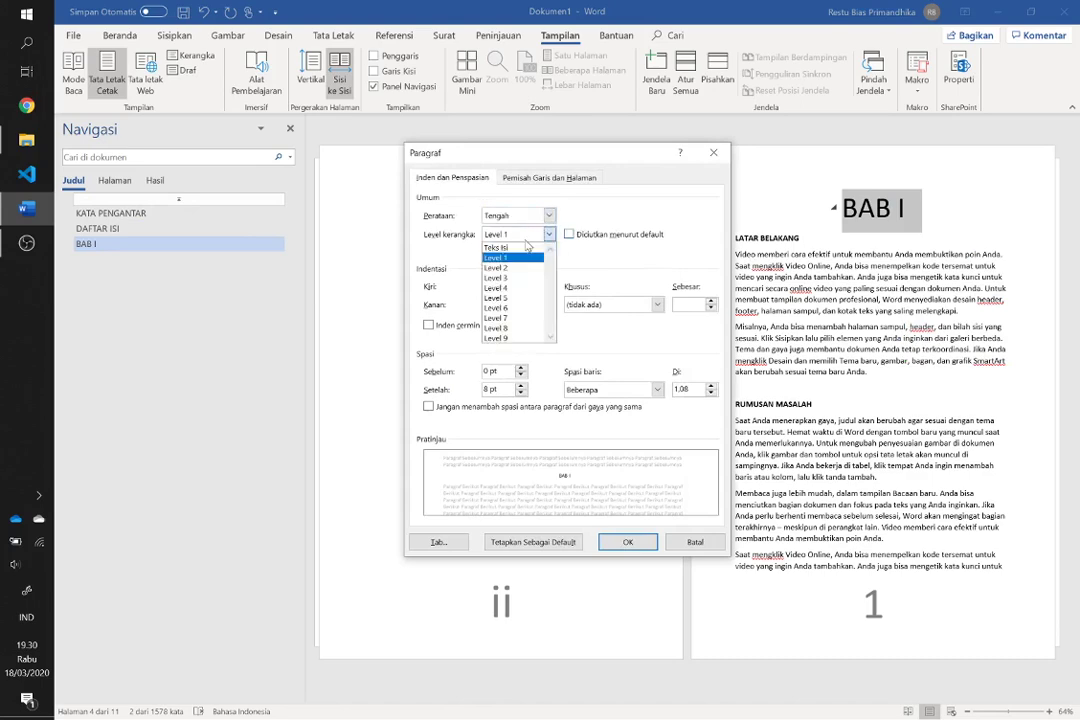
left_click(495, 247)
left_click(628, 541)
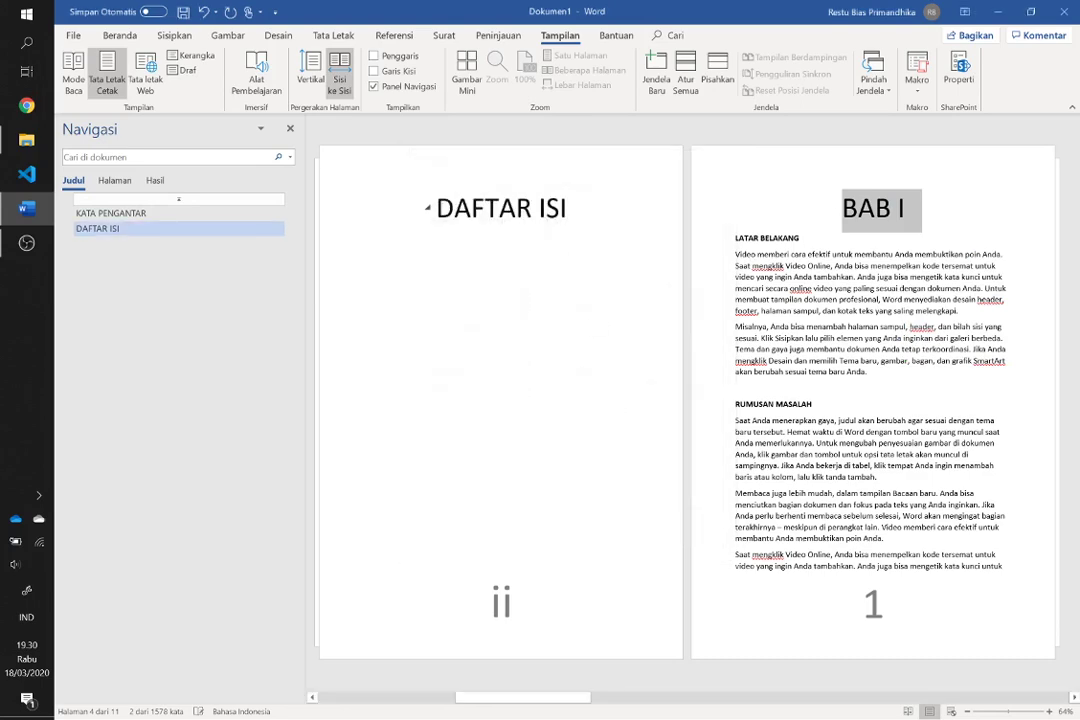
Set the DAFTAR ISI title back to body-text outline level
triple_click(480, 208)
right_click(482, 212)
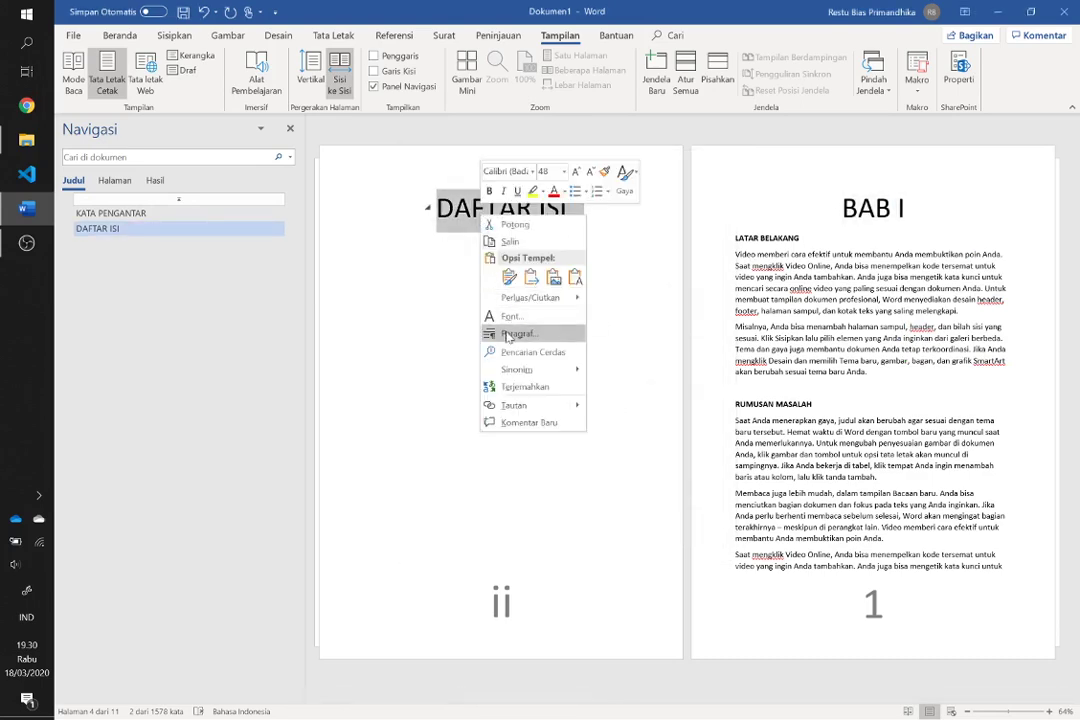
left_click(507, 334)
left_click(526, 234)
left_click(495, 247)
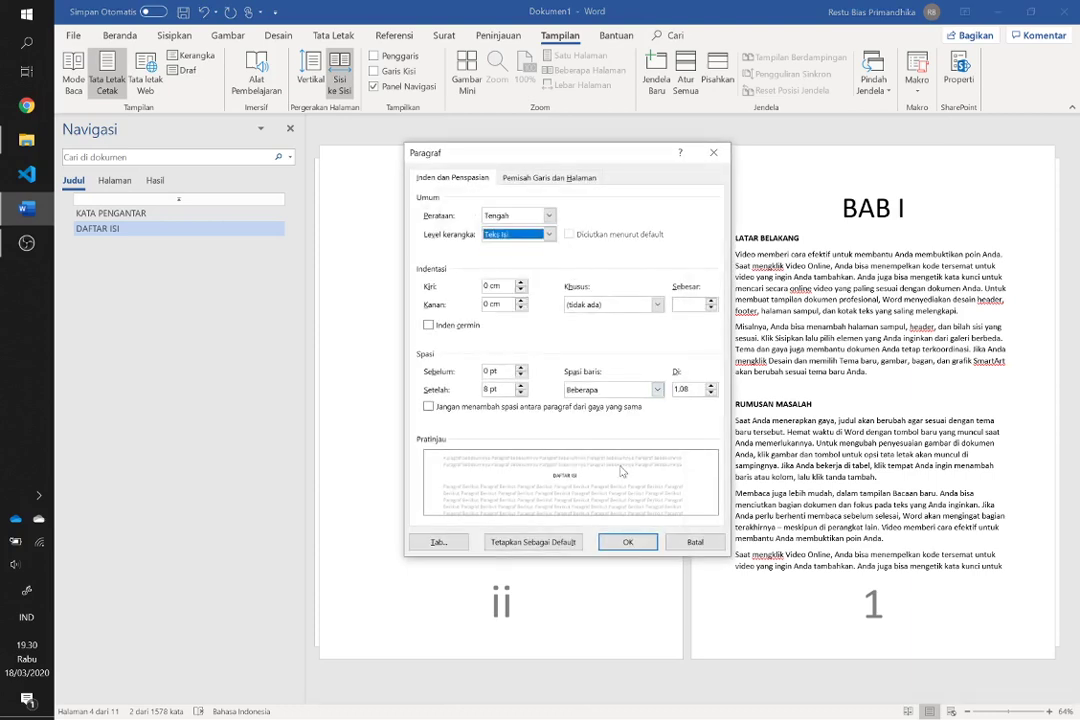
left_click(622, 541)
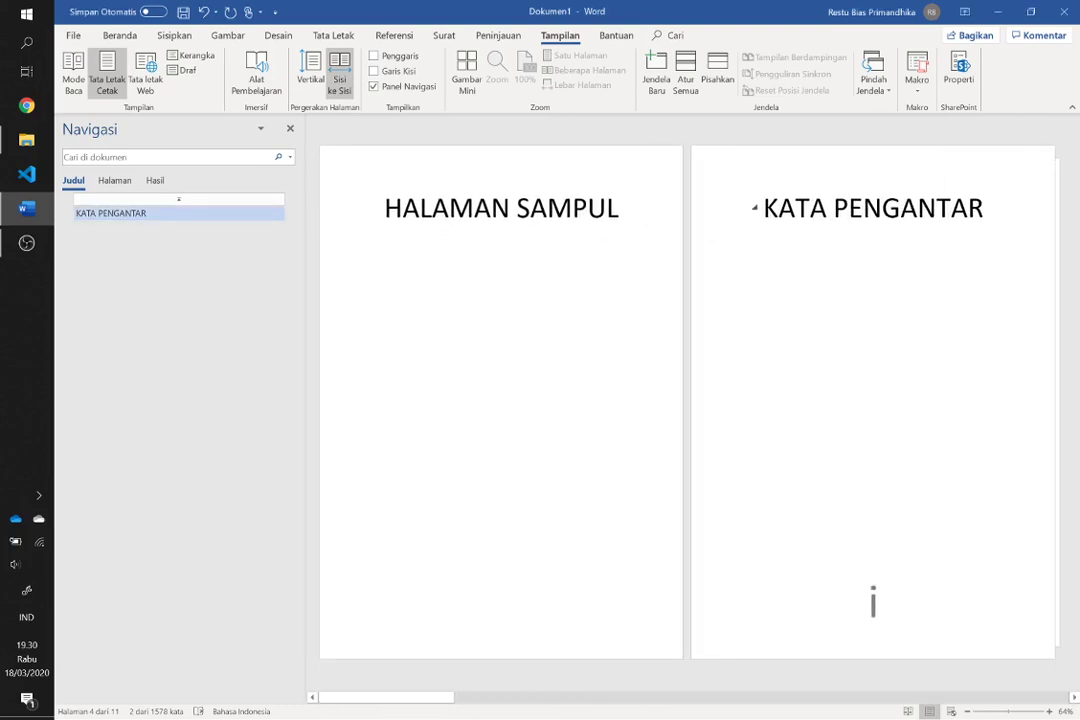
Set the KATA PENGANTAR title back to body-text outline level
triple_click(800, 208)
right_click(795, 222)
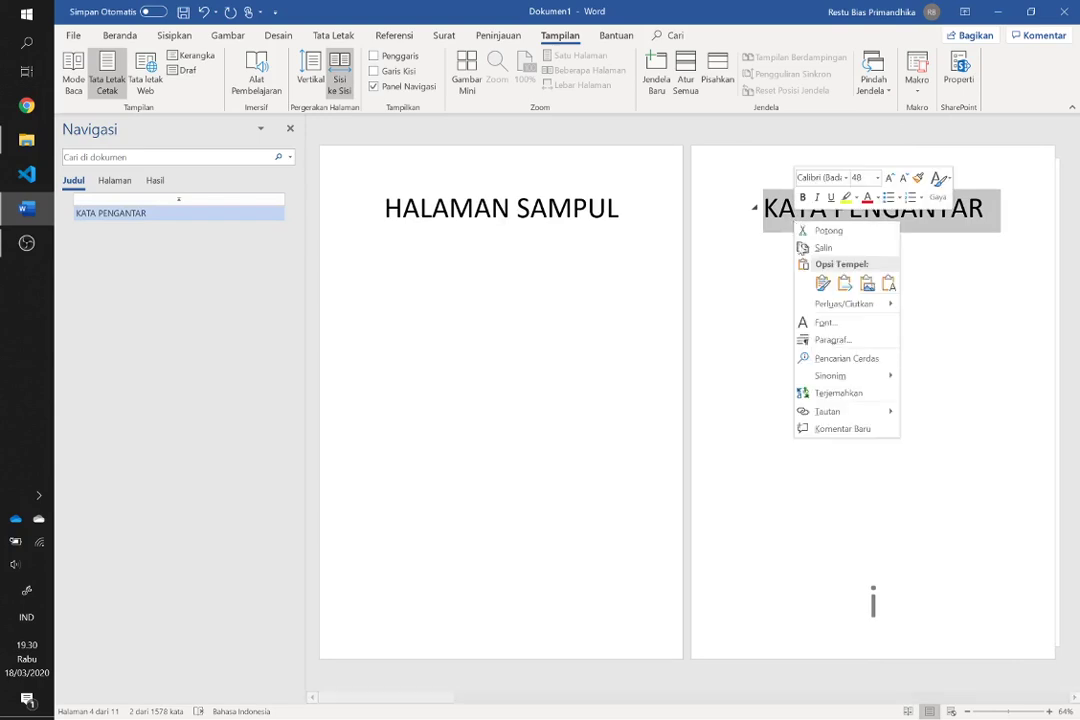
left_click(823, 341)
left_click(514, 235)
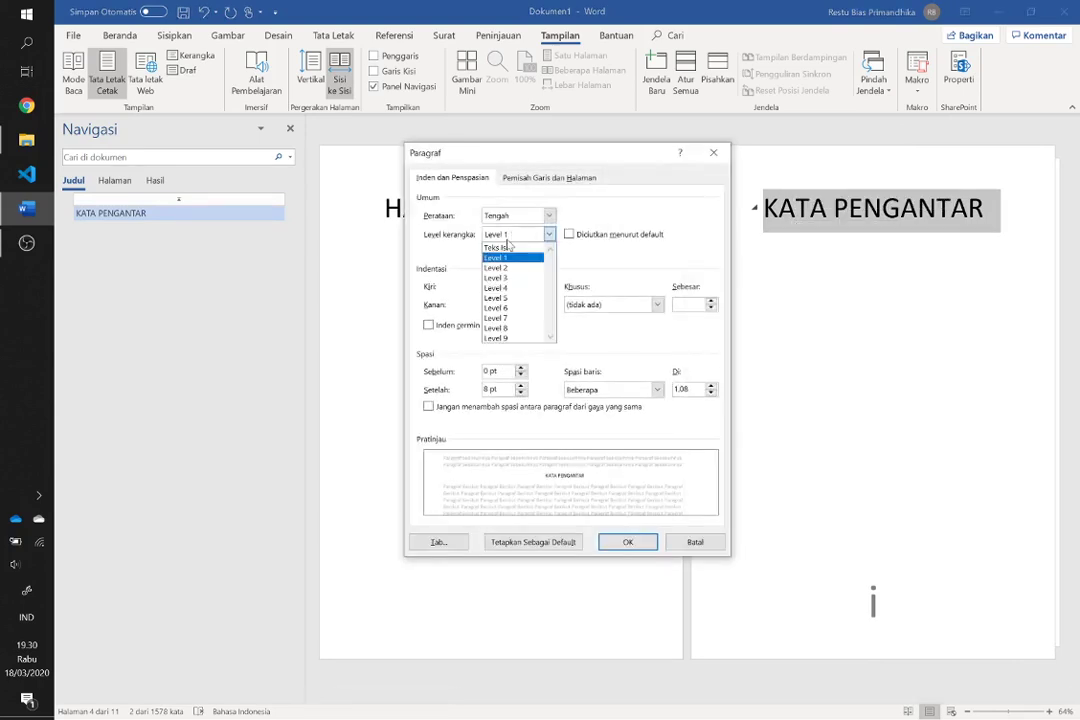
left_click(503, 245)
left_click(628, 542)
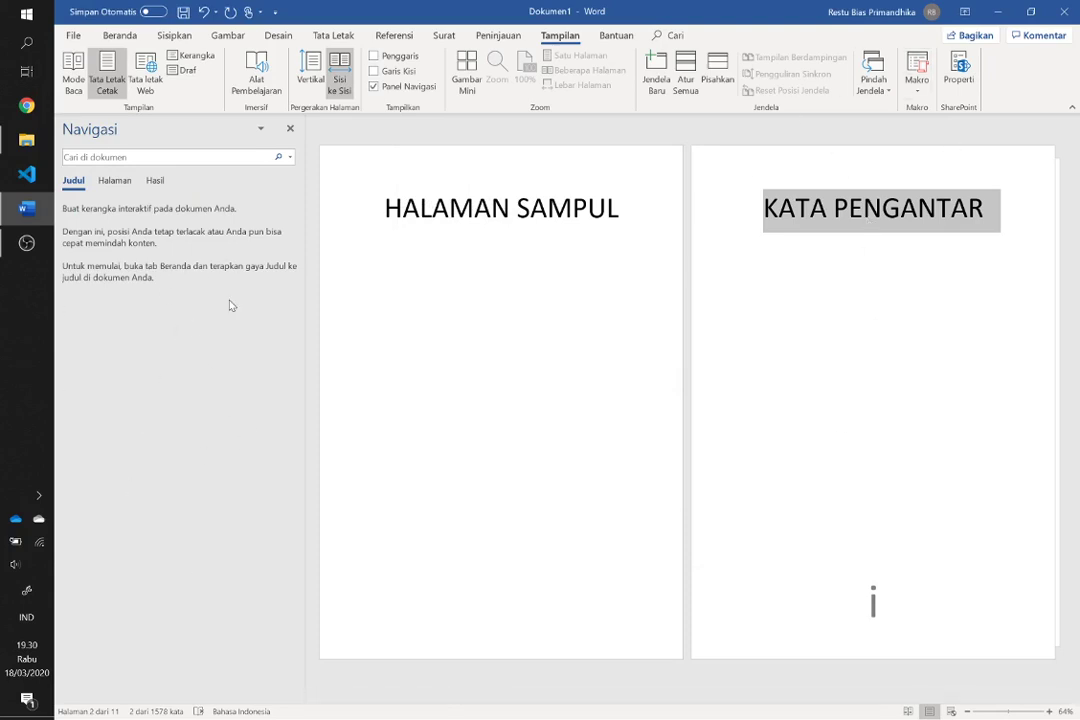
Try Judul 2 on KATA PENGANTAR, undo it, and give the title the Normal style
left_click(132, 38)
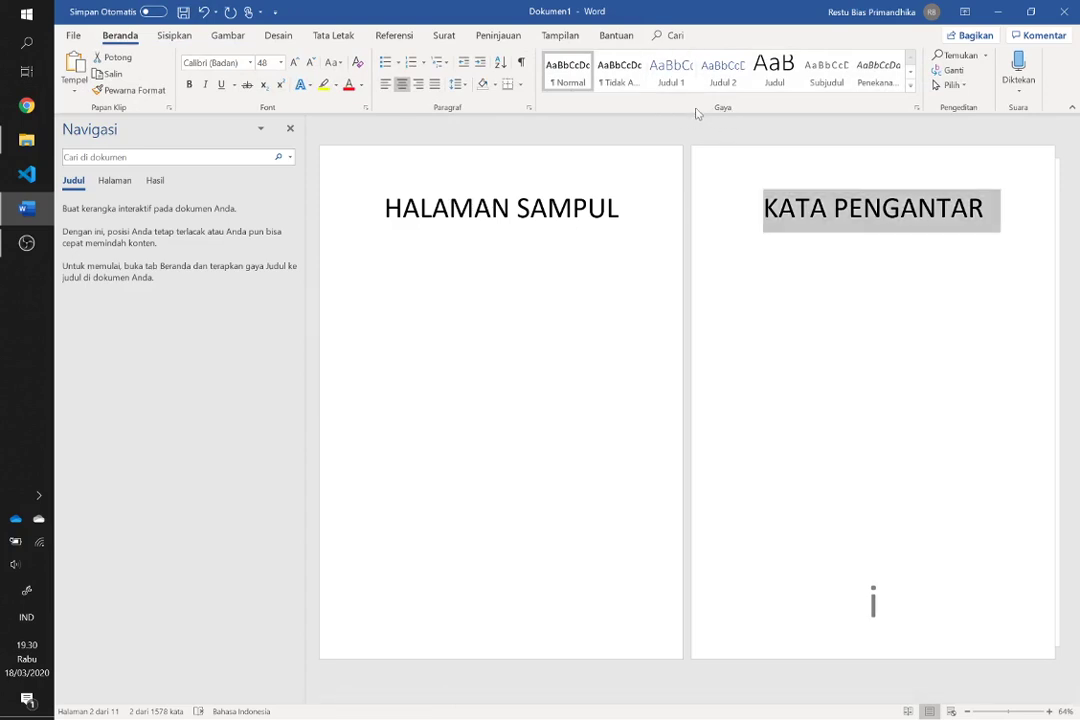
left_click(716, 80)
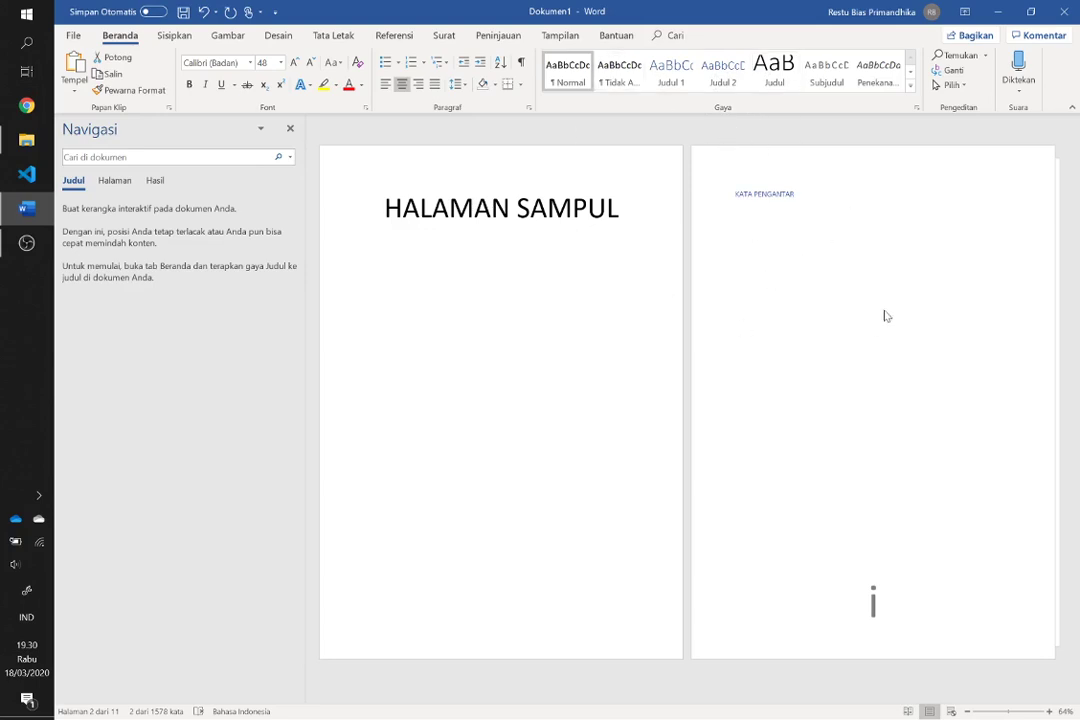
key("ctrl+z")
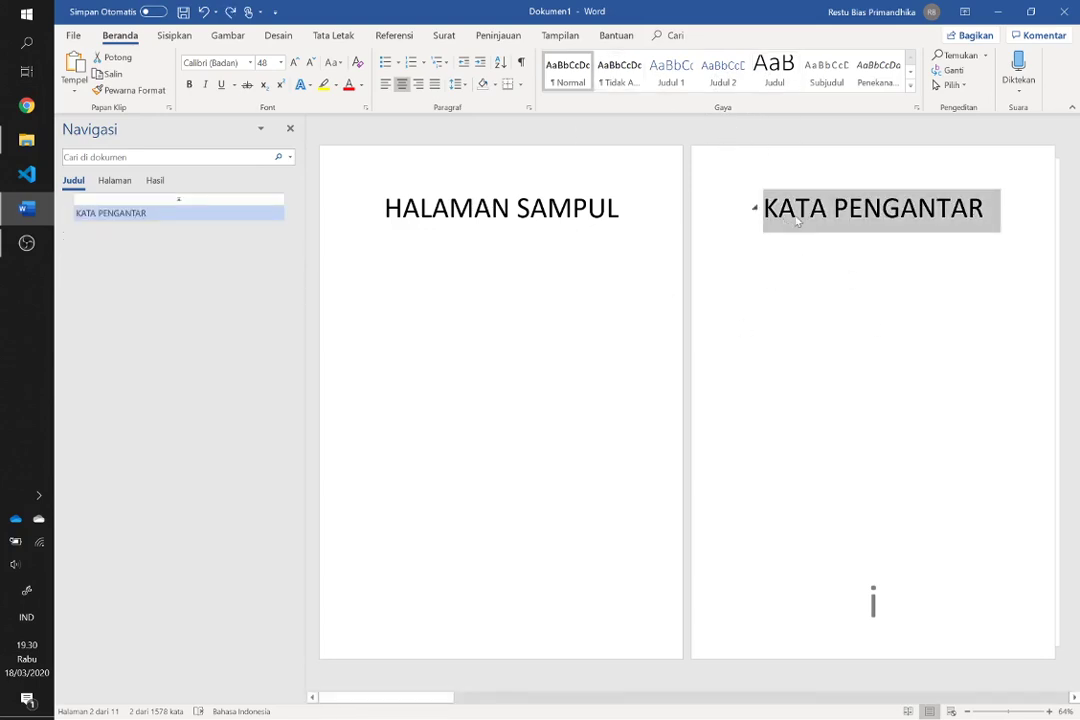
right_click(796, 212)
key("Escape")
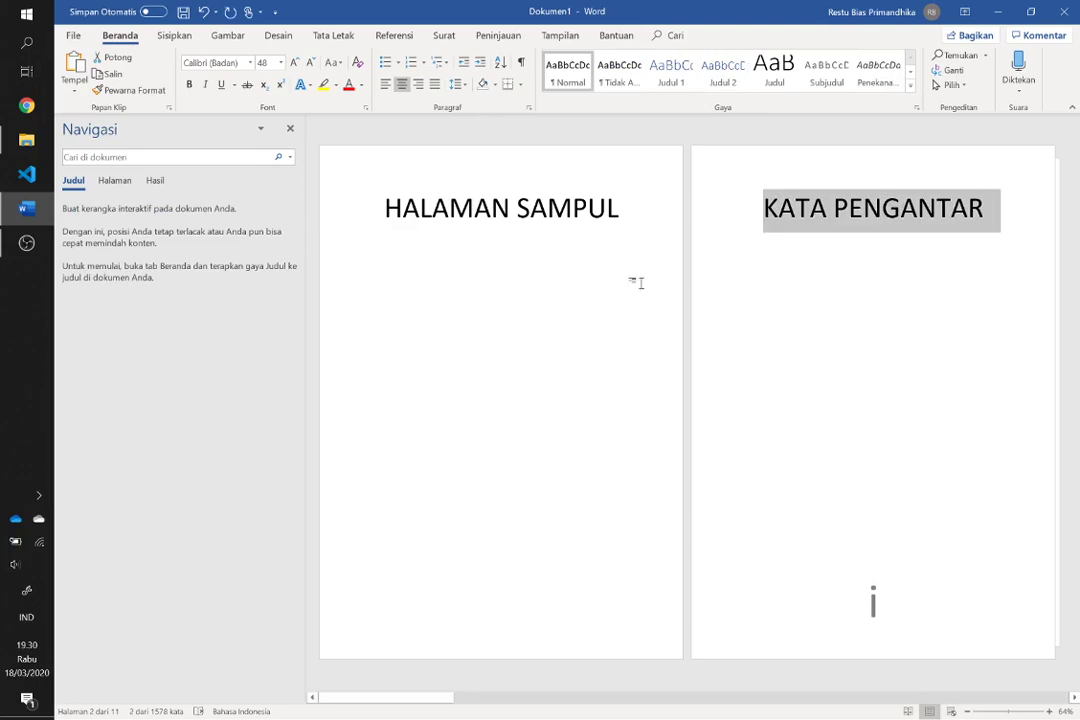
left_click(670, 76)
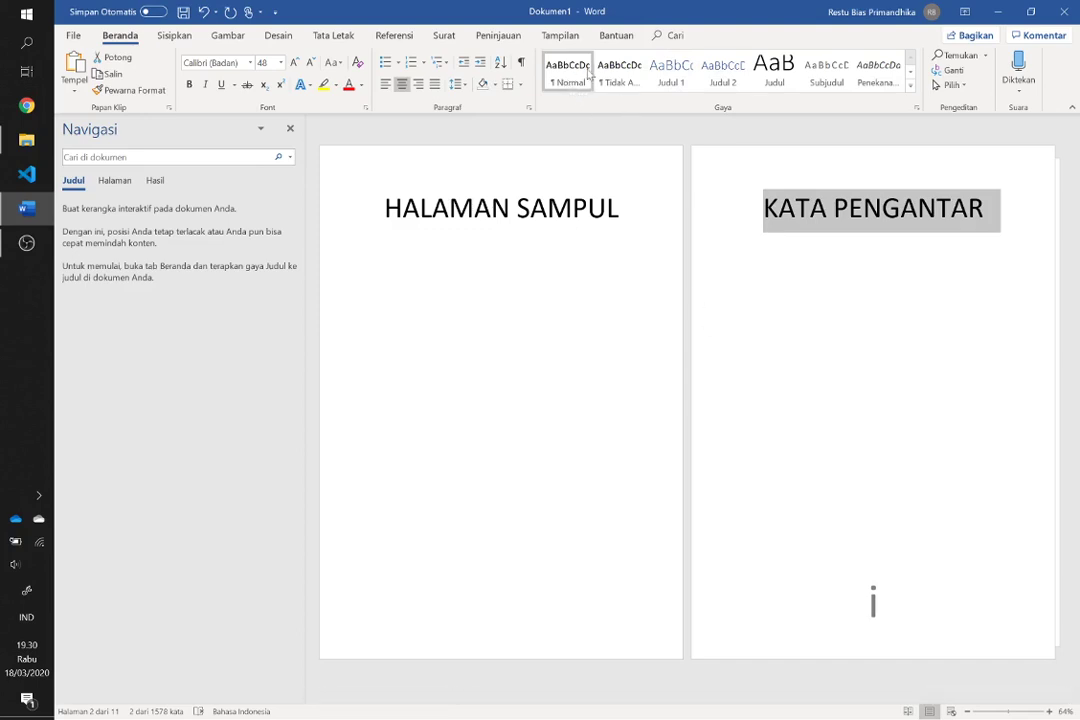
left_click(912, 88)
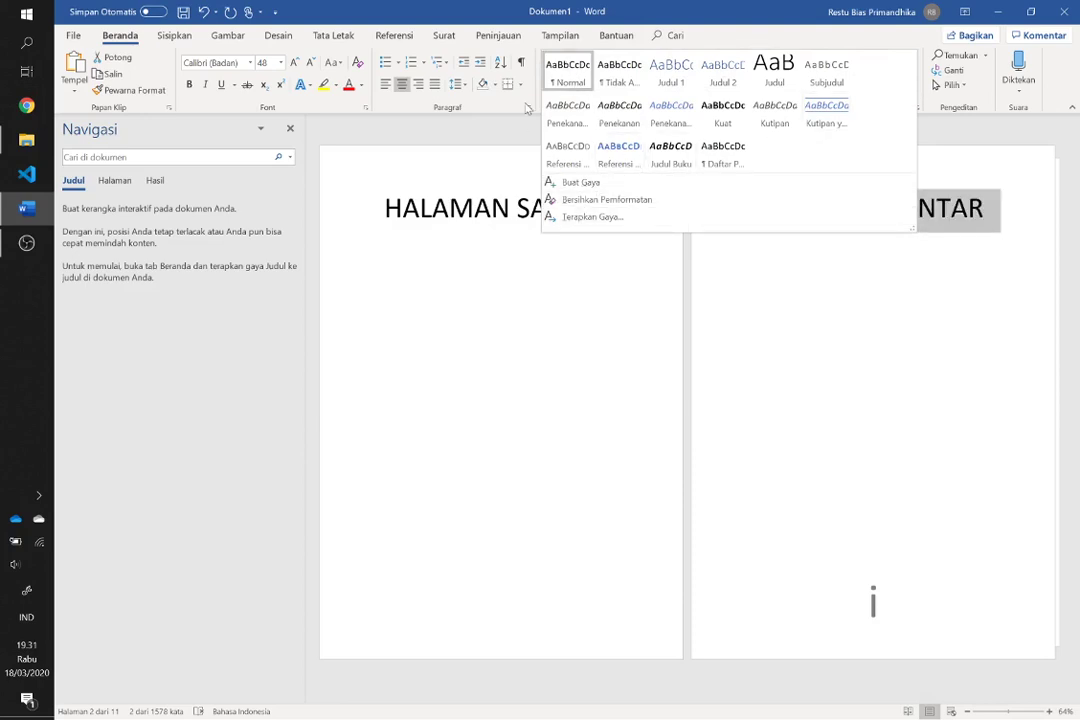
left_click(439, 205)
left_click(491, 208)
Select the entire document and change its font to Times New Roman
key("ctrl+a")
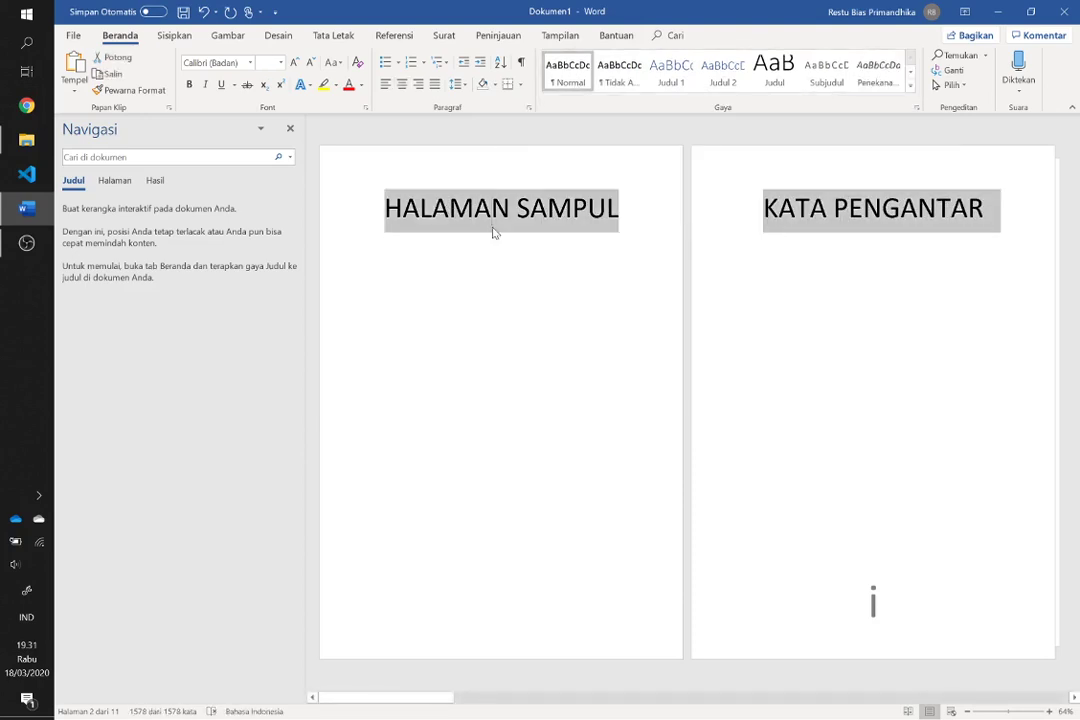
left_click(210, 62)
type("Times New Rom")
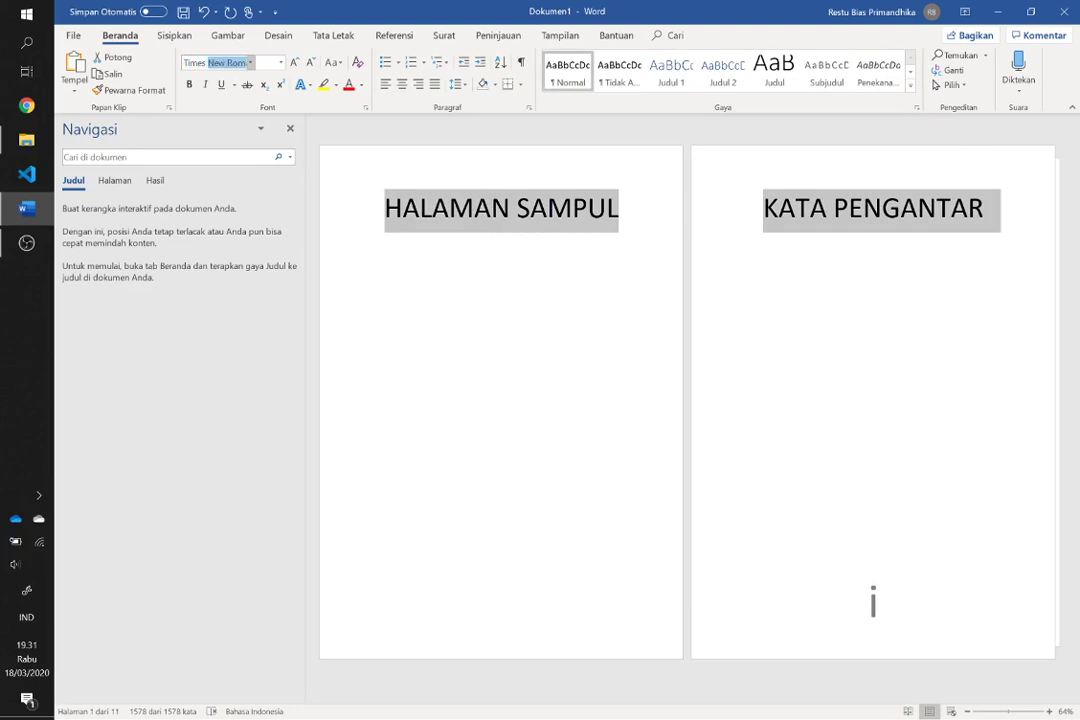
key("Return")
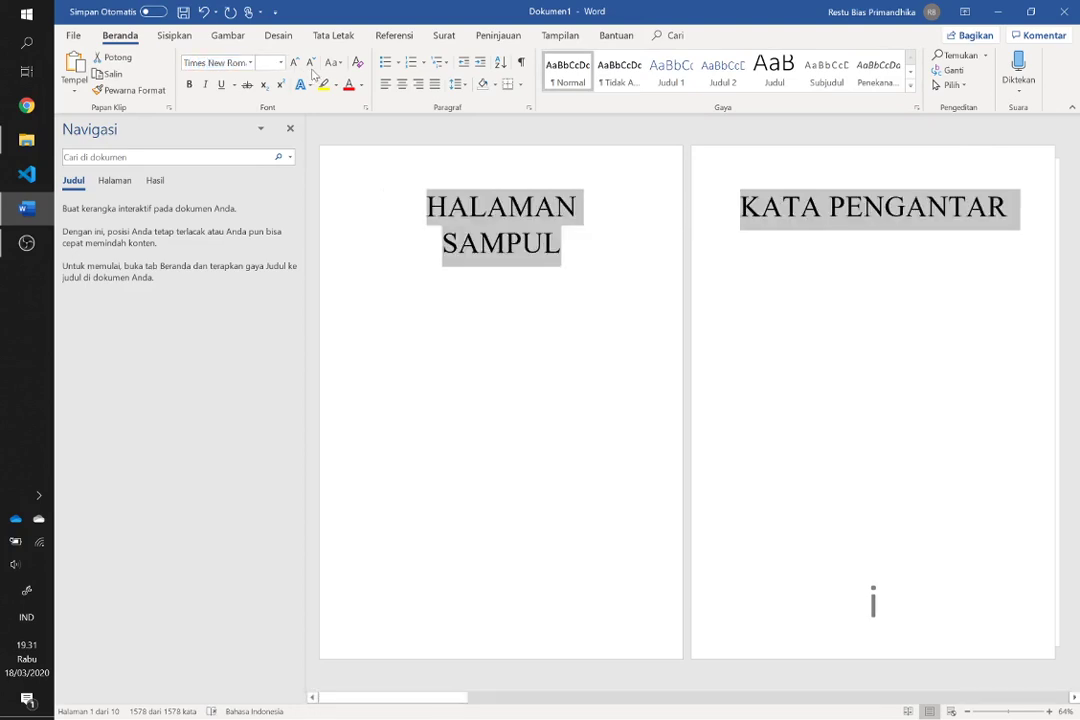
left_click(311, 62)
left_click(294, 62)
triple_click(815, 265)
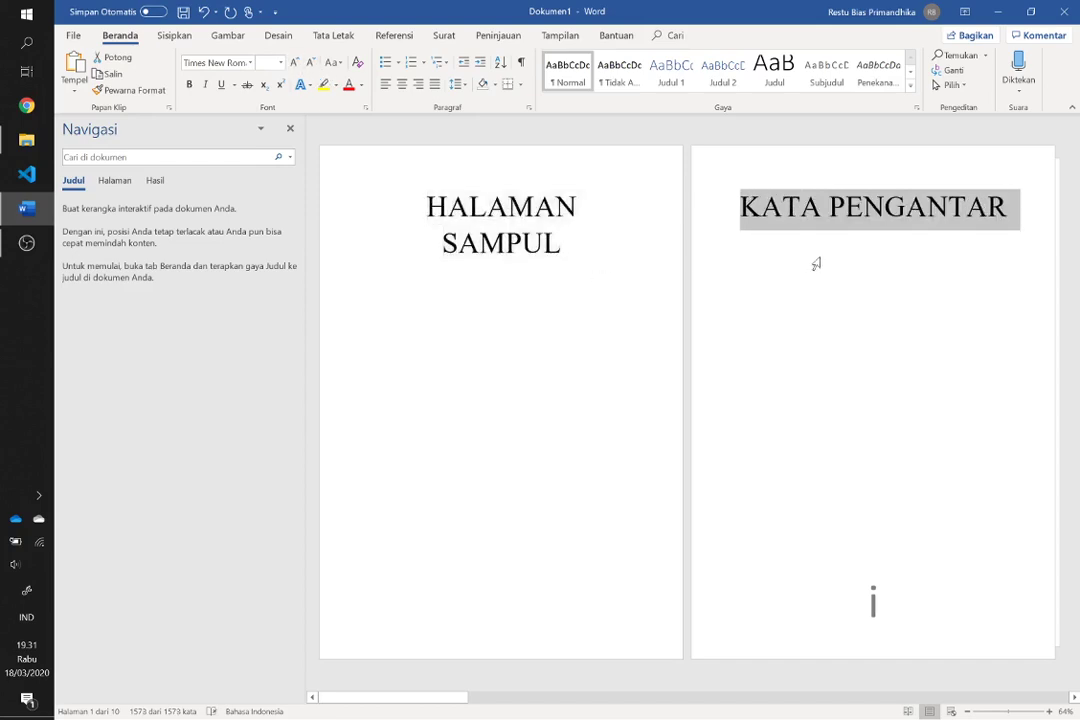
left_click(916, 278)
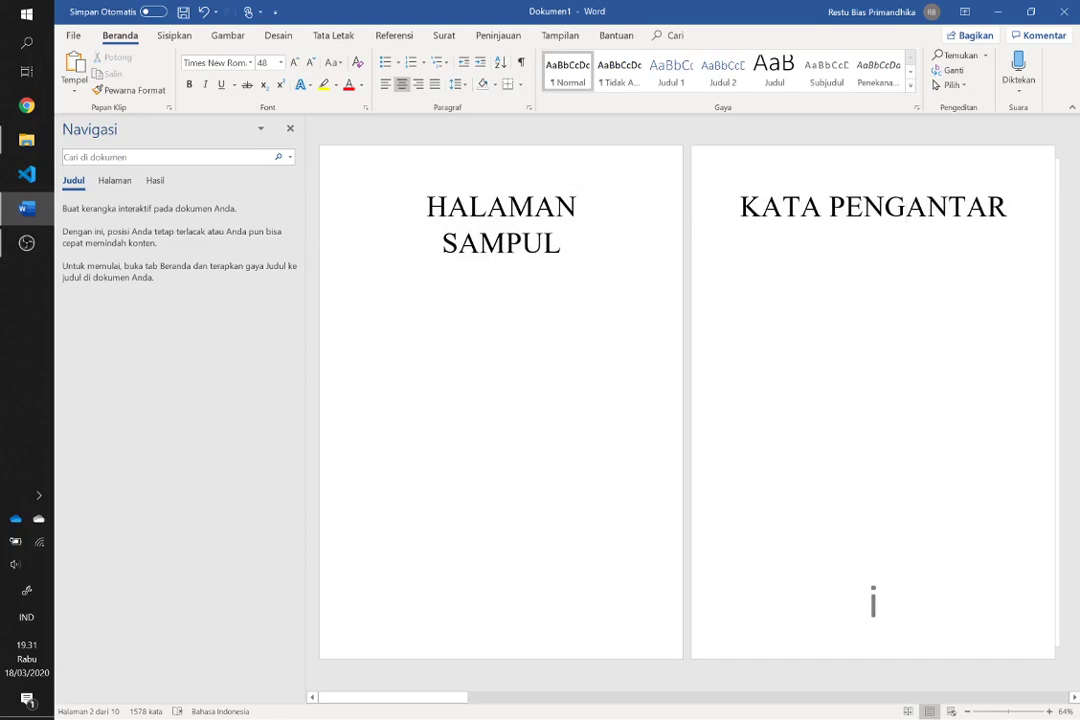
Apply the Judul 1 style to the KATA PENGANTAR heading and select its text
scroll(687, 400, "down", 1)
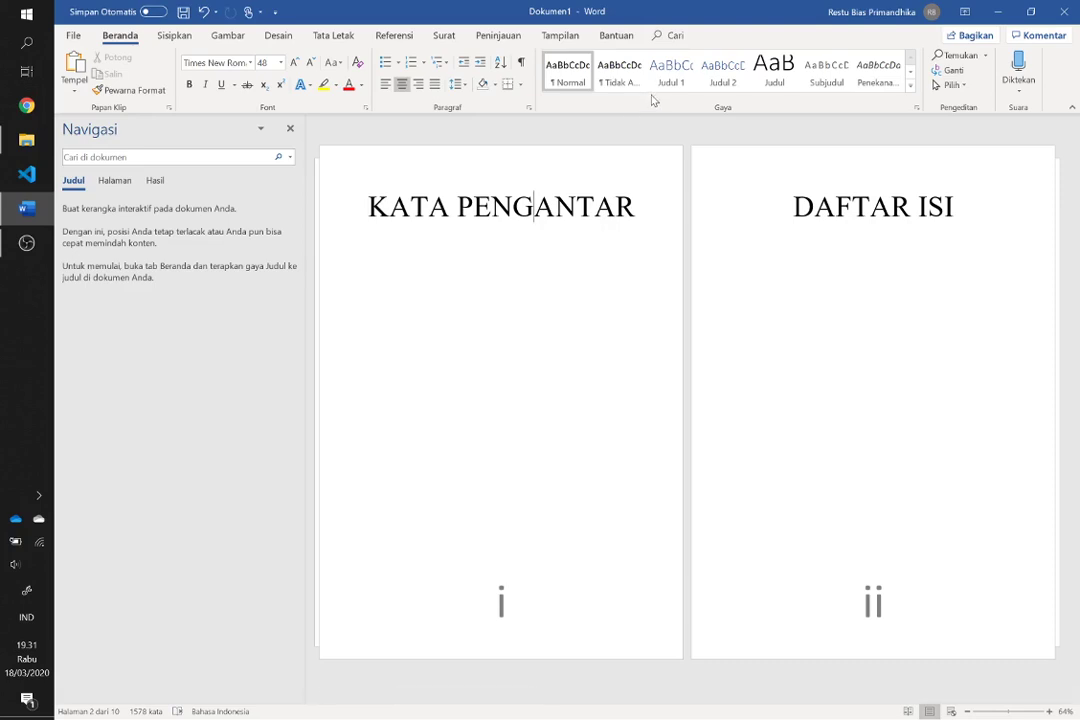
left_click(680, 86)
key("ctrl+Left")
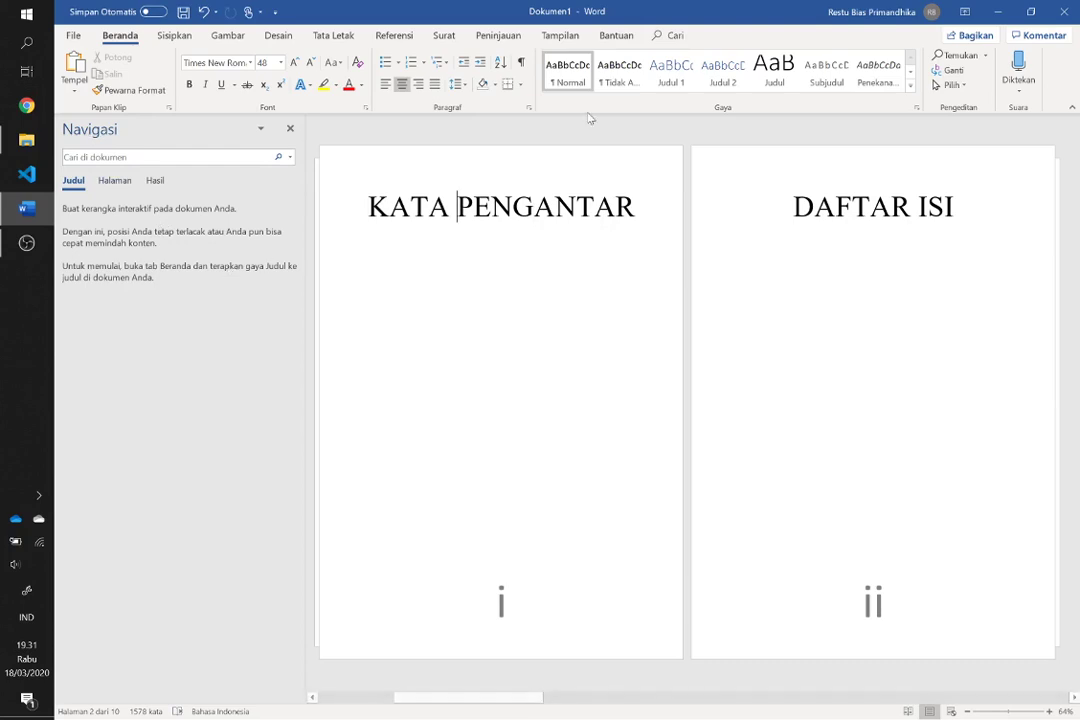
key("Right")
key("Right")
key("Right")
left_click(668, 72)
left_click_drag(648, 207, 368, 207)
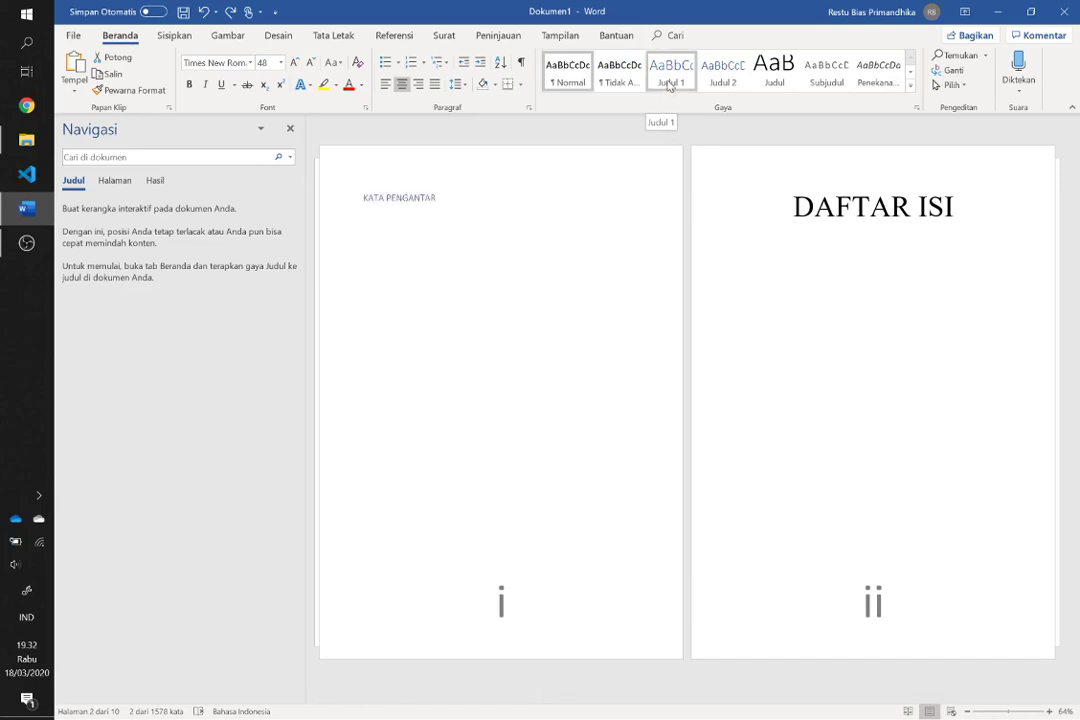
Modify Judul 1 to Times New Roman, 48 pt, automatic colour, centred
right_click(669, 86)
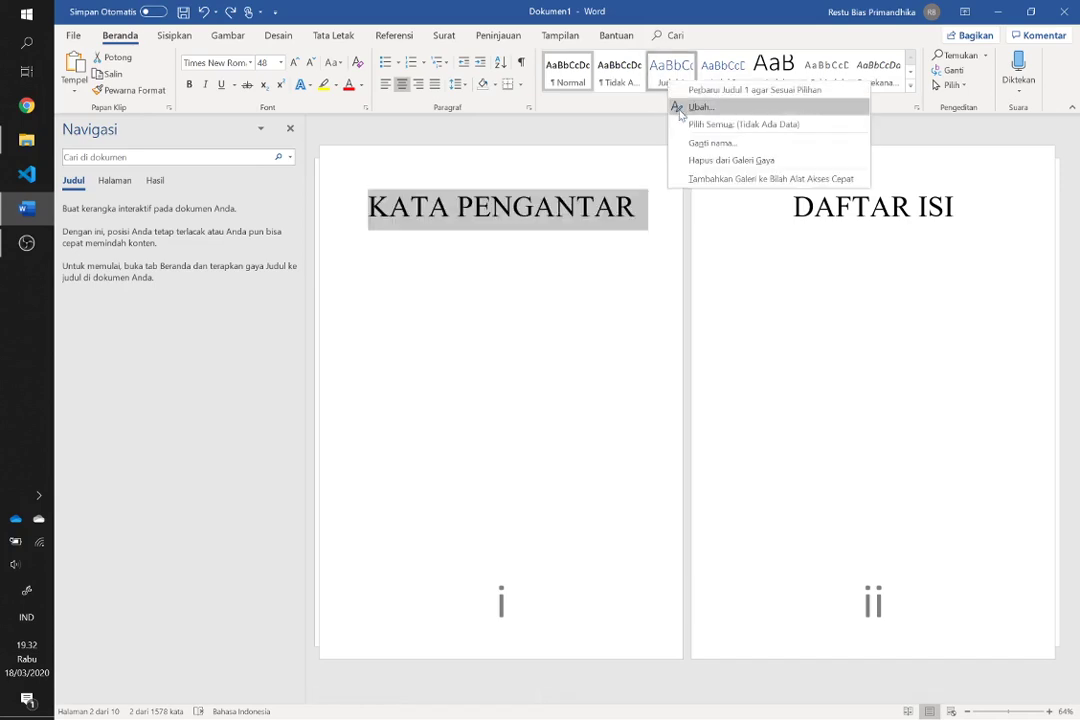
left_click(675, 106)
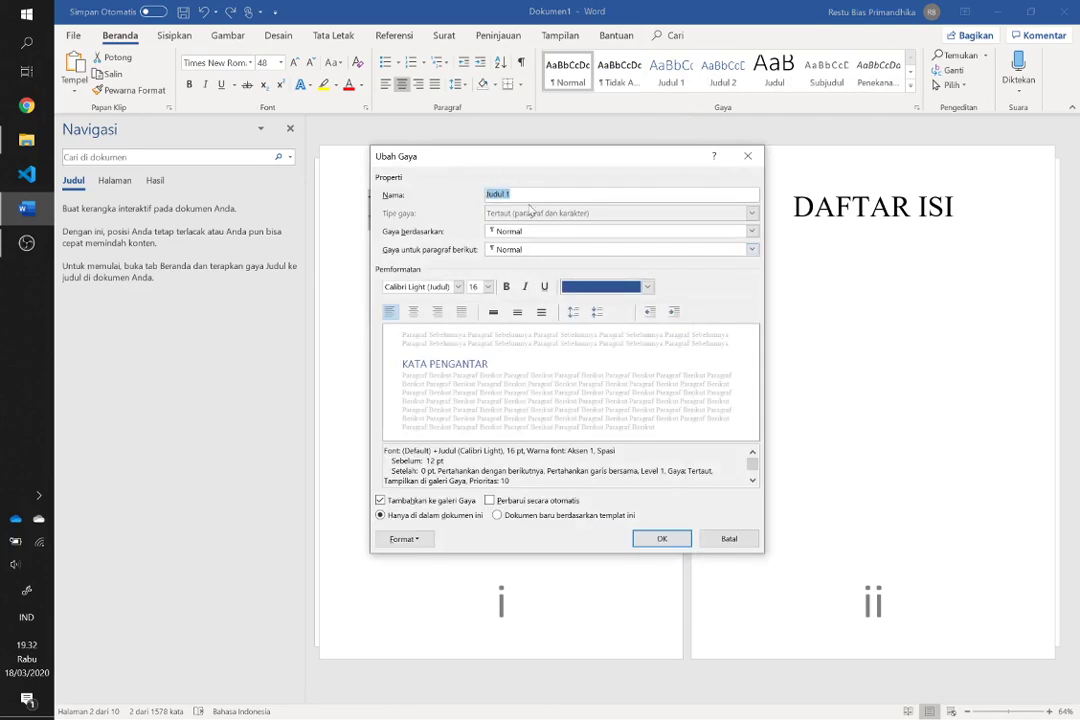
key("End")
left_click(458, 287)
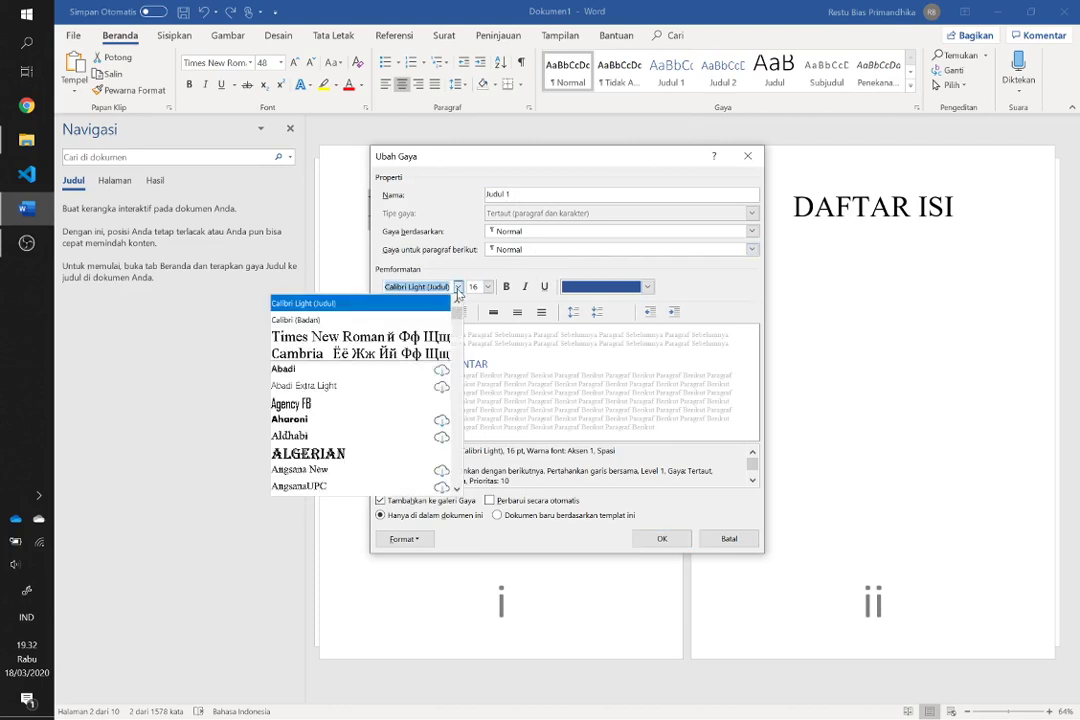
left_click(379, 335)
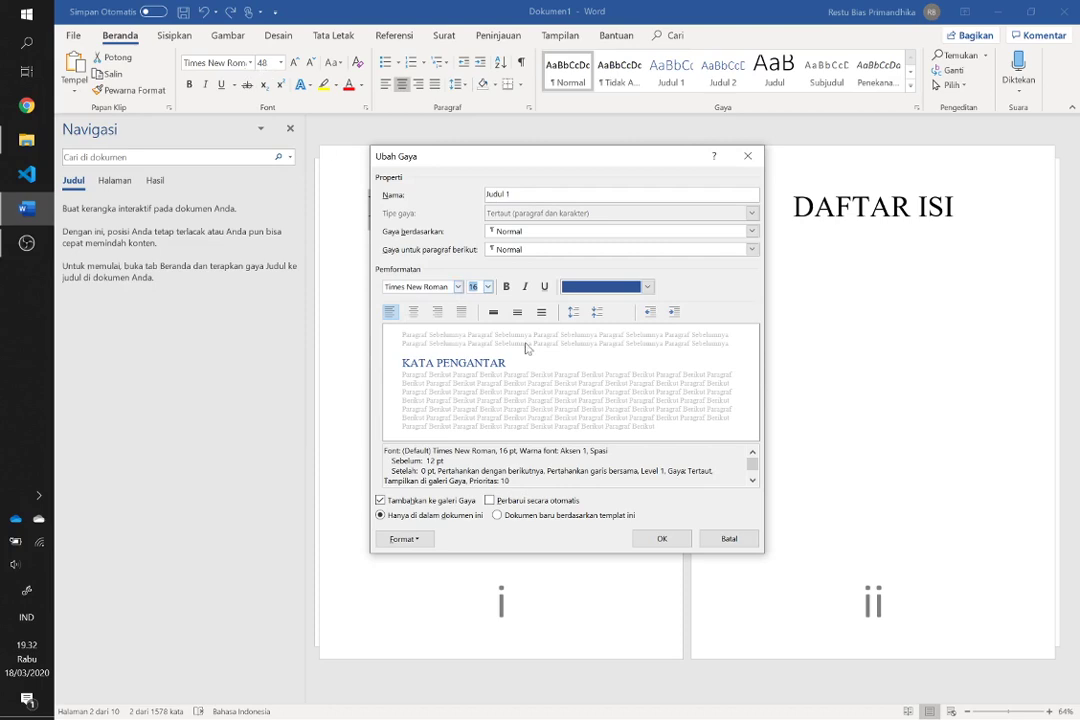
type("48")
left_click(612, 287)
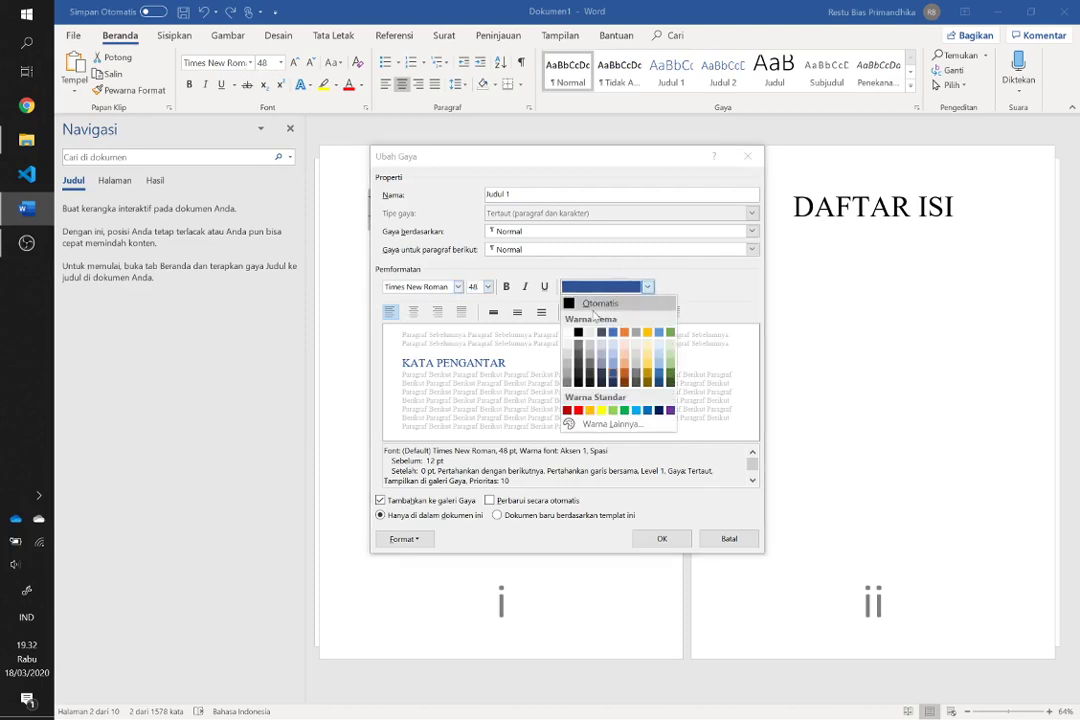
left_click(597, 305)
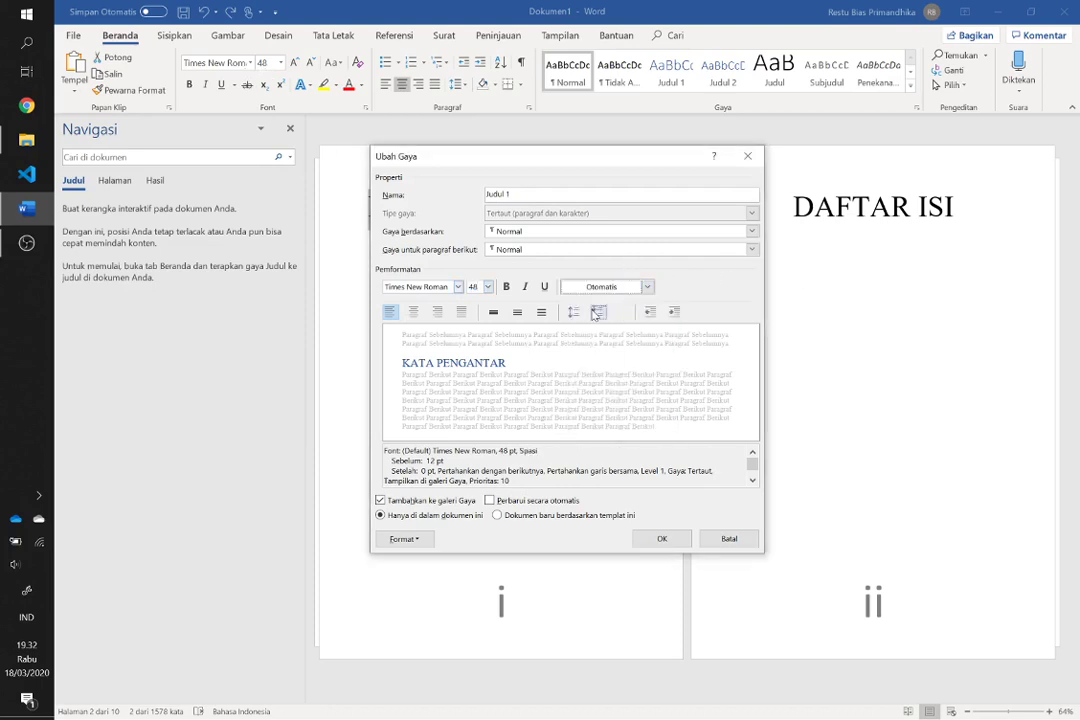
left_click(414, 312)
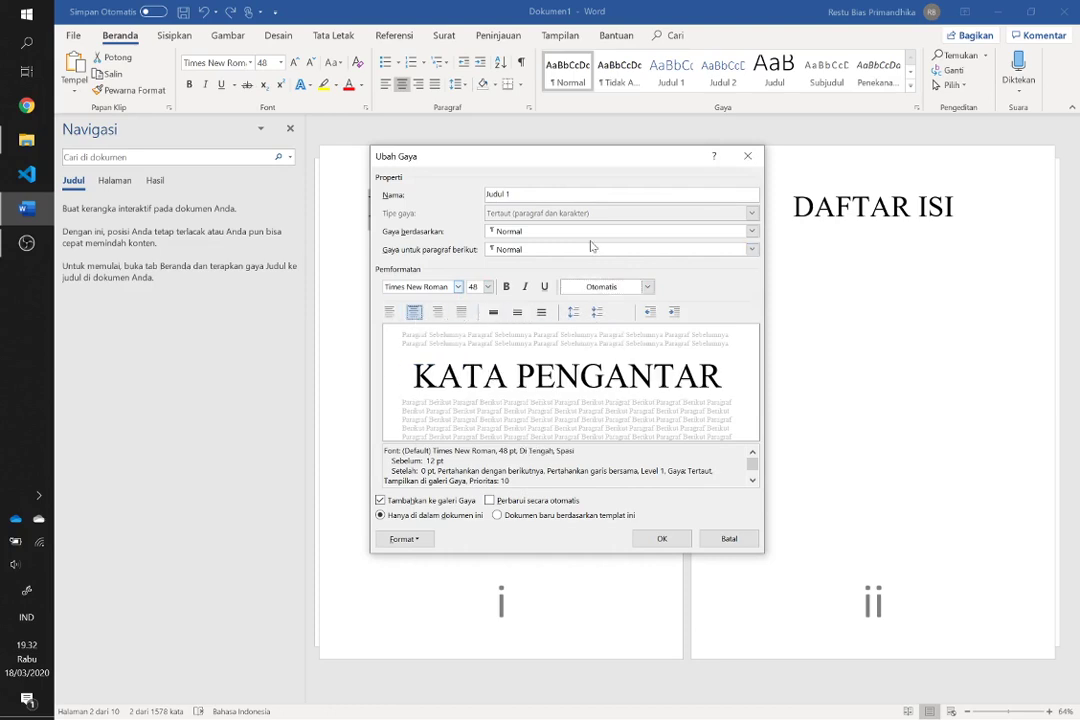
left_click_drag(560, 156, 574, 47)
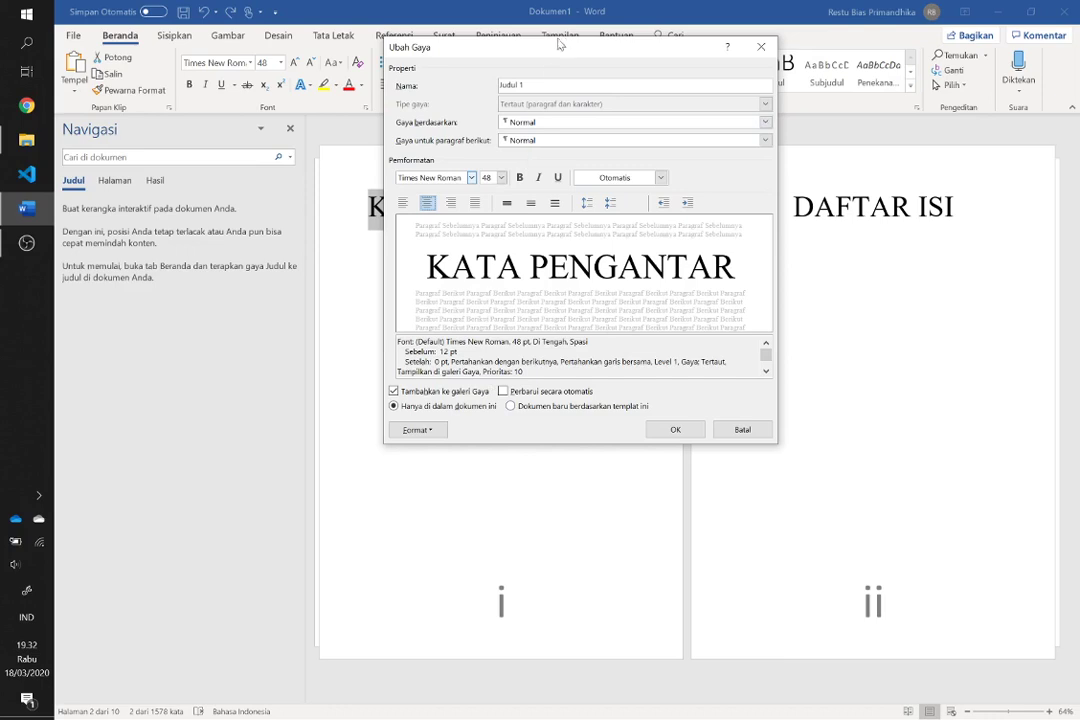
Open Kustomisasi Keyboard for Judul 1 via the Format menu's Kunci pintasan option
left_click_drag(560, 44, 573, 78)
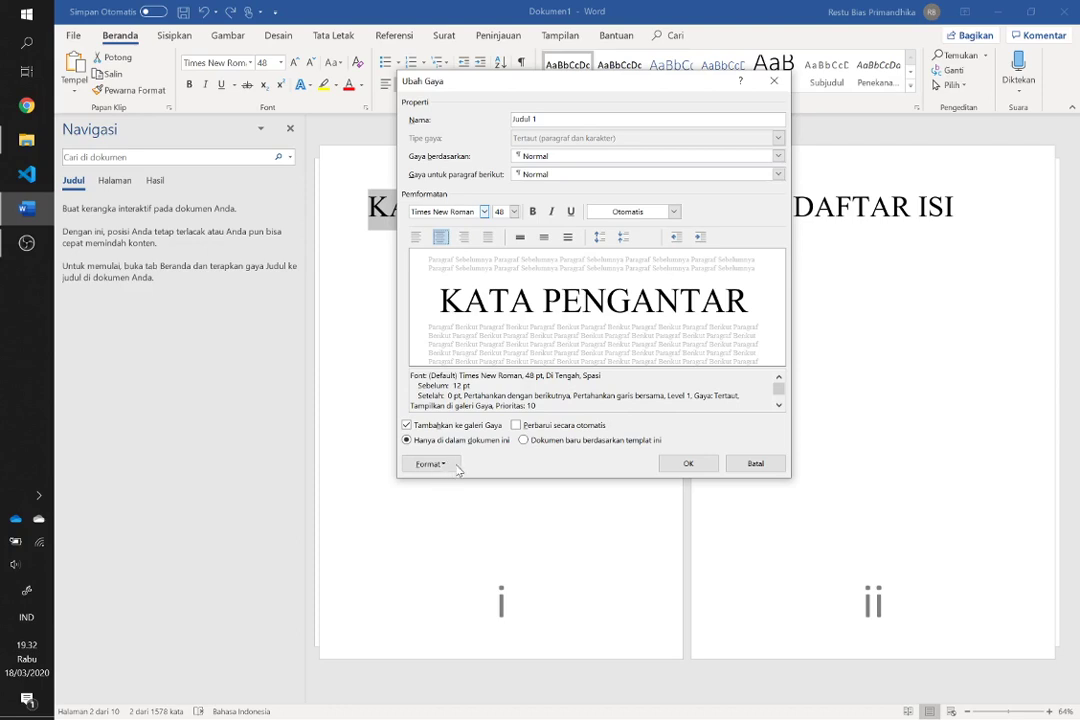
left_click(424, 464)
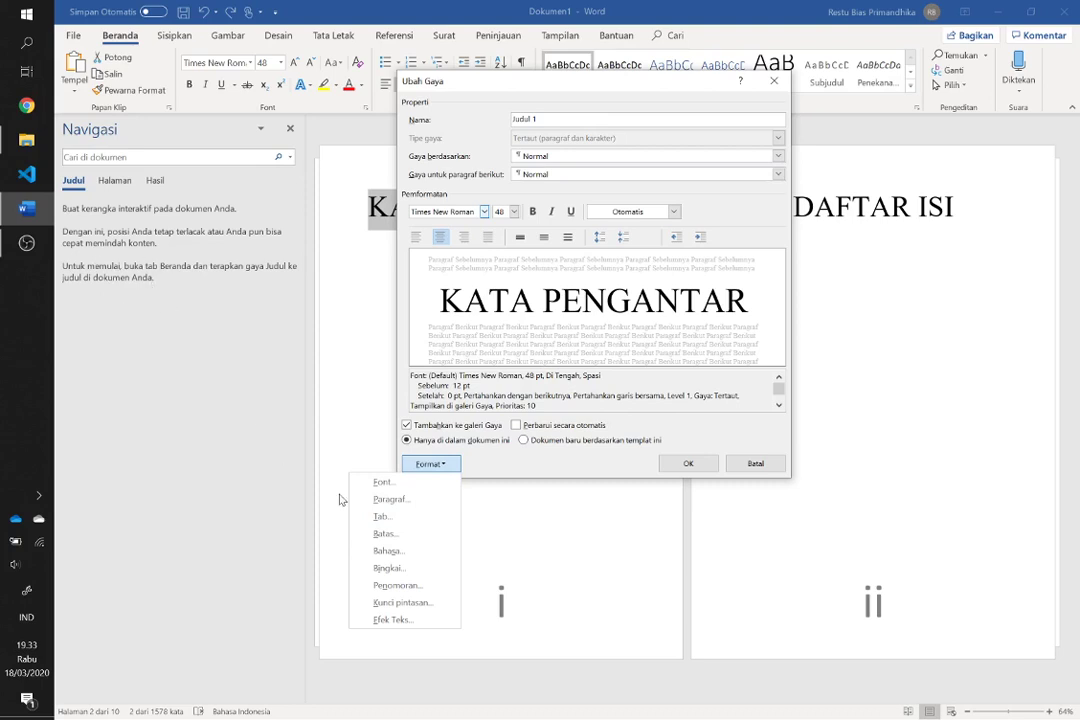
left_click(450, 465)
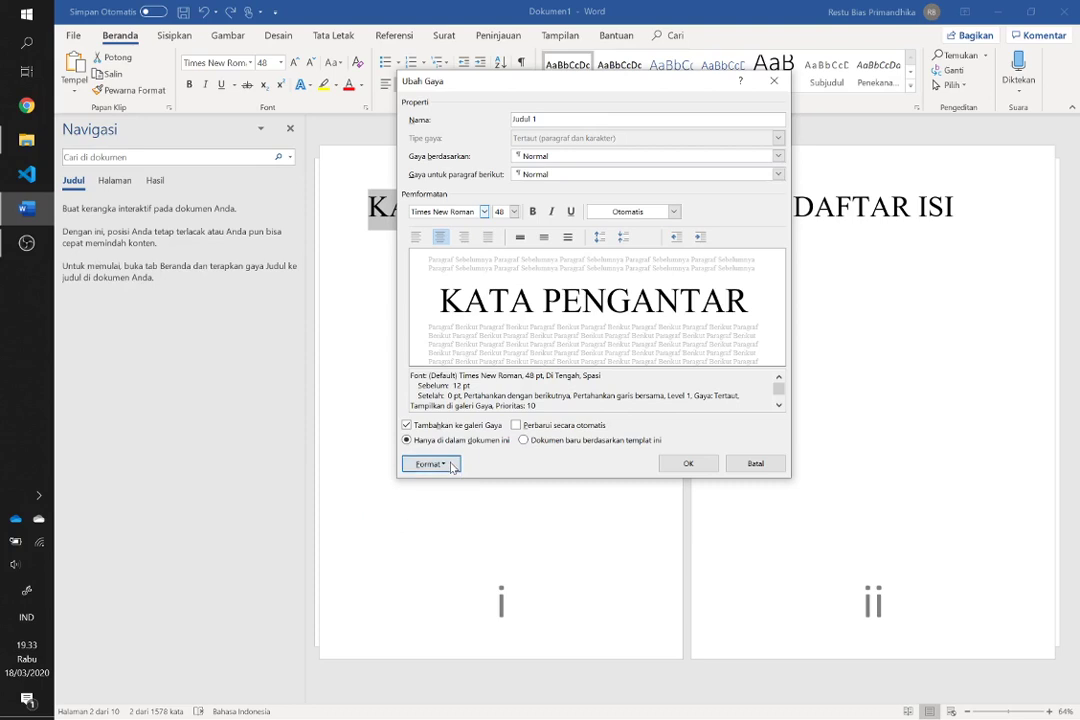
left_click(450, 465)
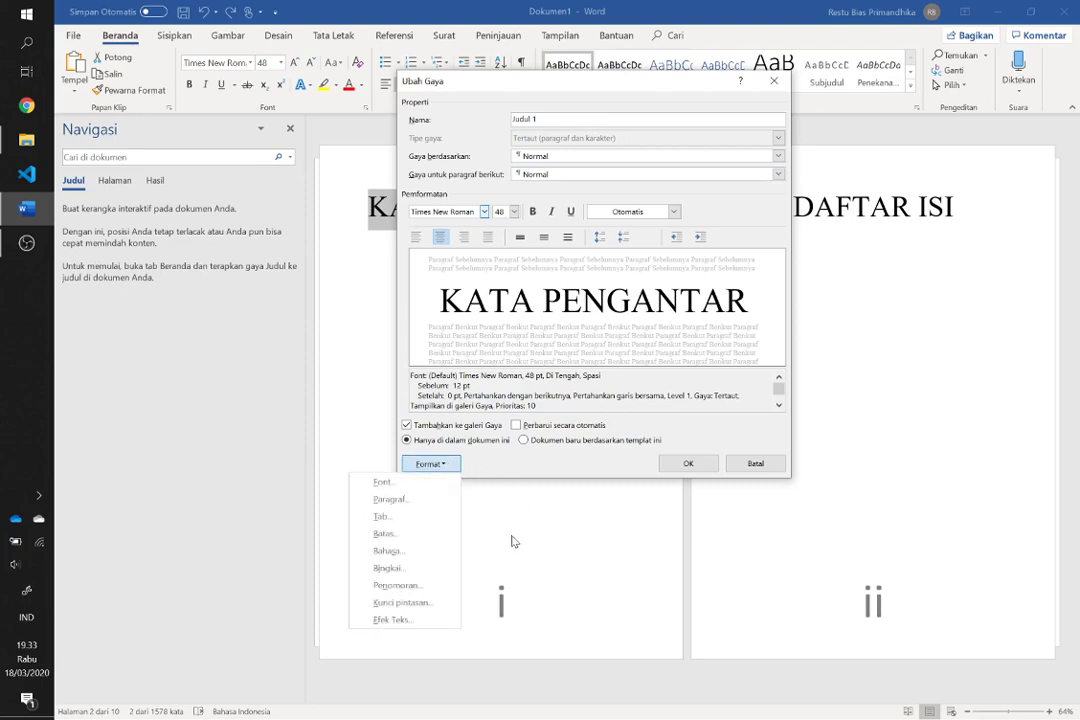
left_click(438, 605)
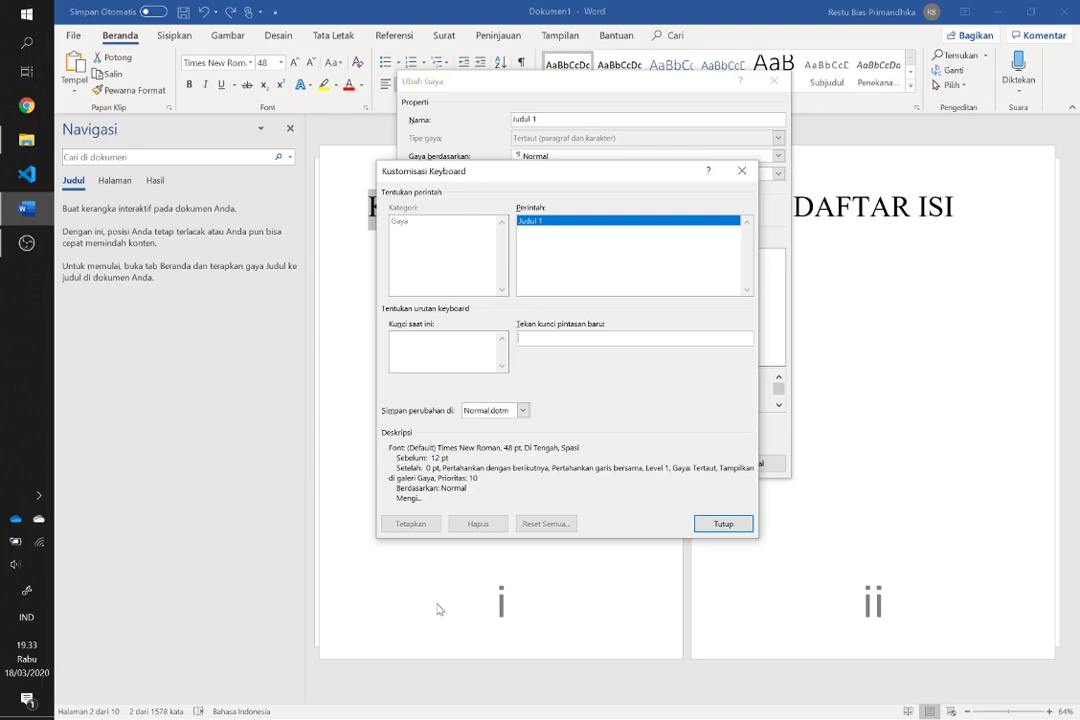
Assign Ctrl+Shift+1 as the Judul 1 shortcut and confirm the redefined Judul 1 style
key("ctrl+1")
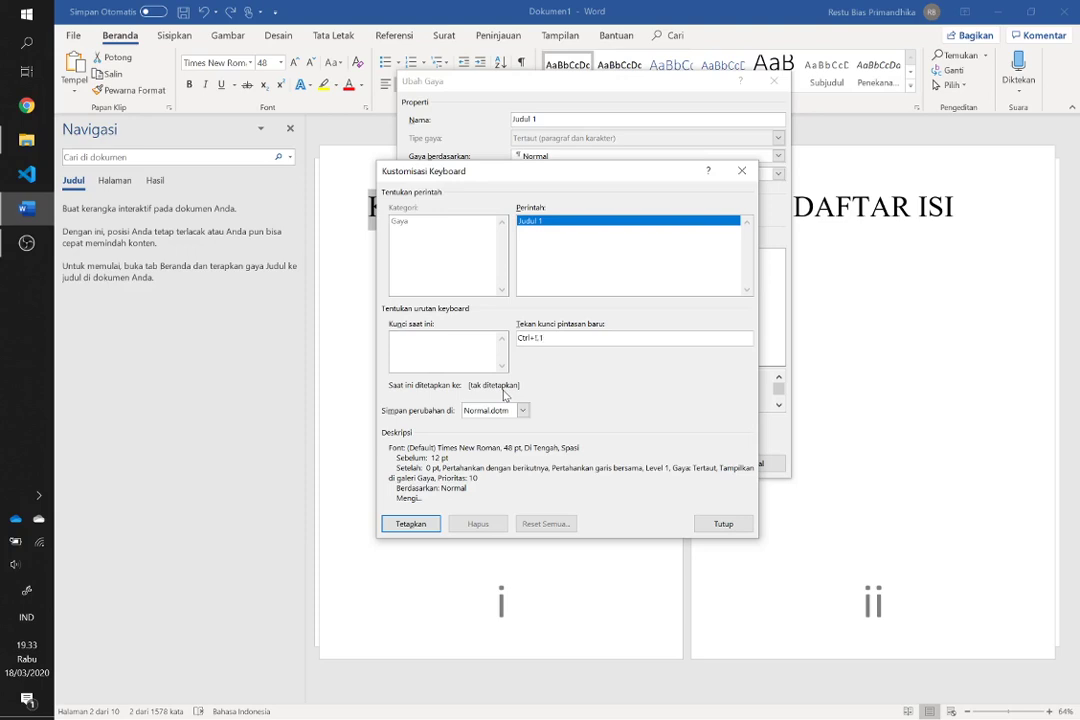
key("BackSpace")
key("BackSpace")
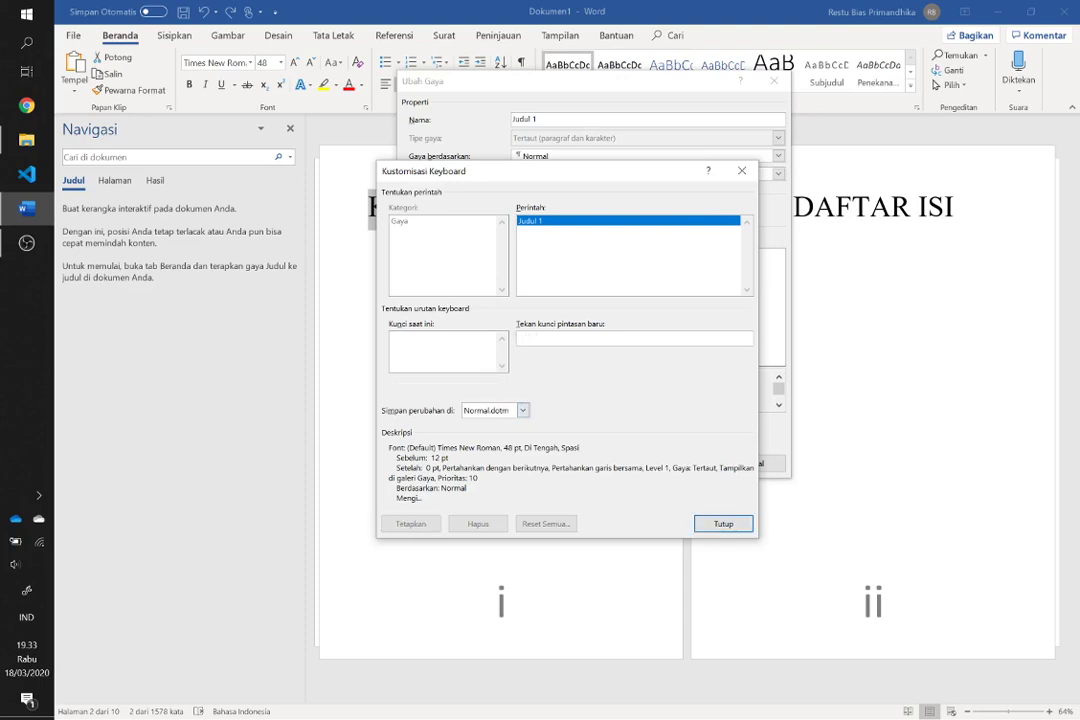
key("ctrl+shift+1")
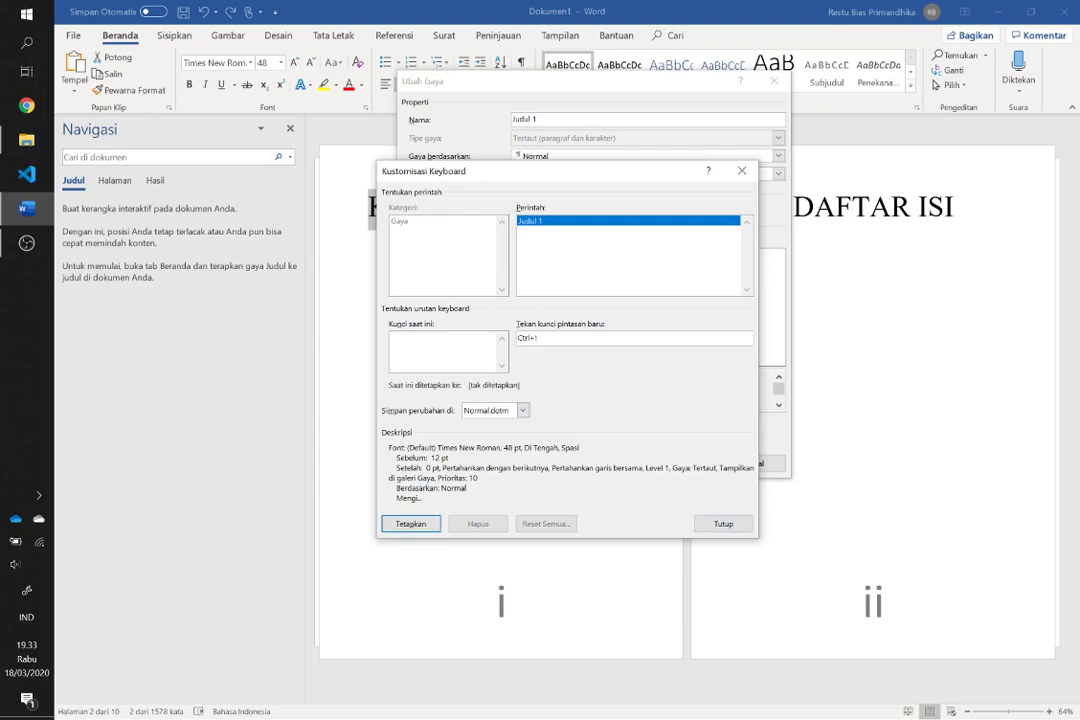
left_click(422, 524)
left_click(730, 527)
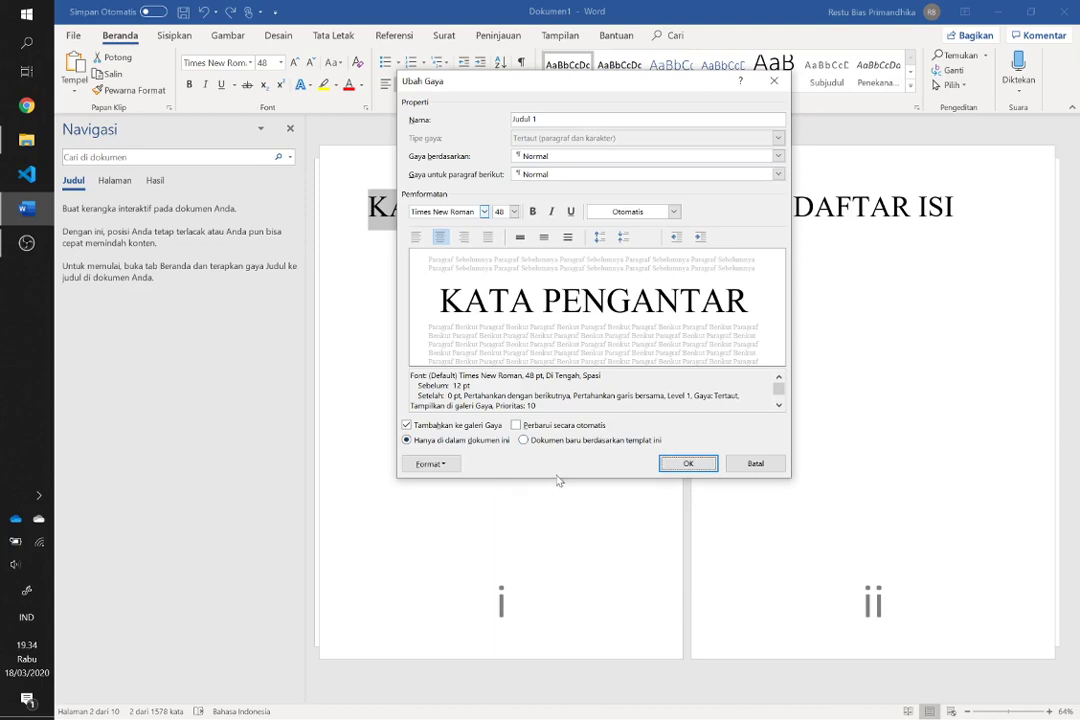
left_click(690, 466)
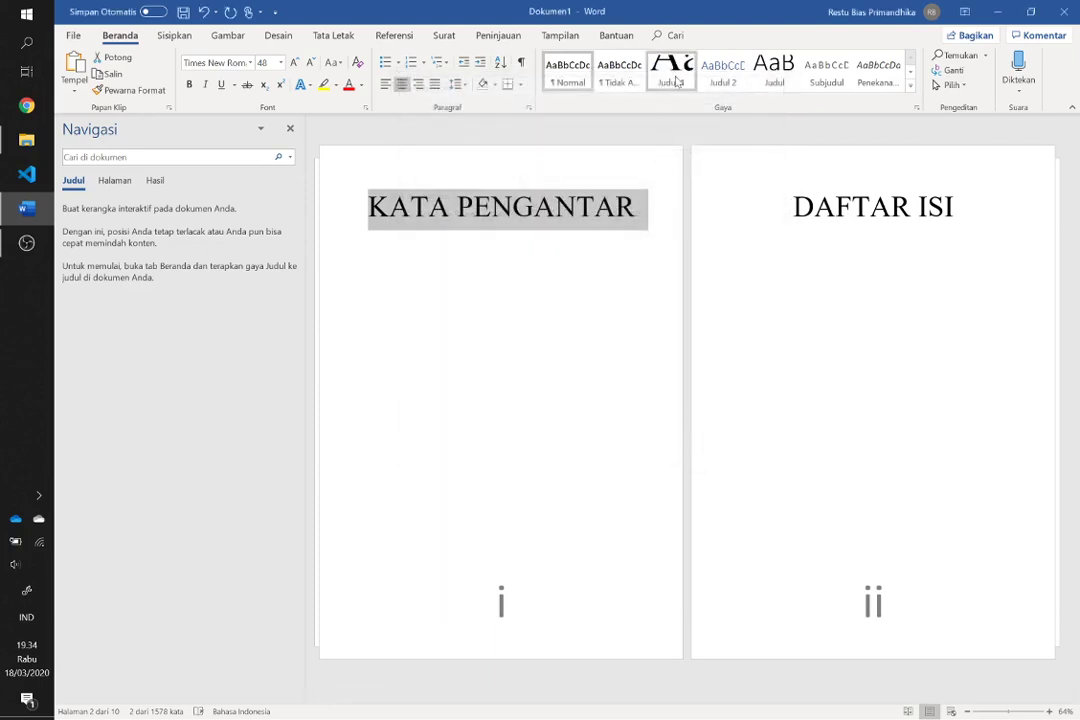
Scroll down past DAFTAR ISI to bring the BAB I page into view
scroll(704, 283, "down", 1)
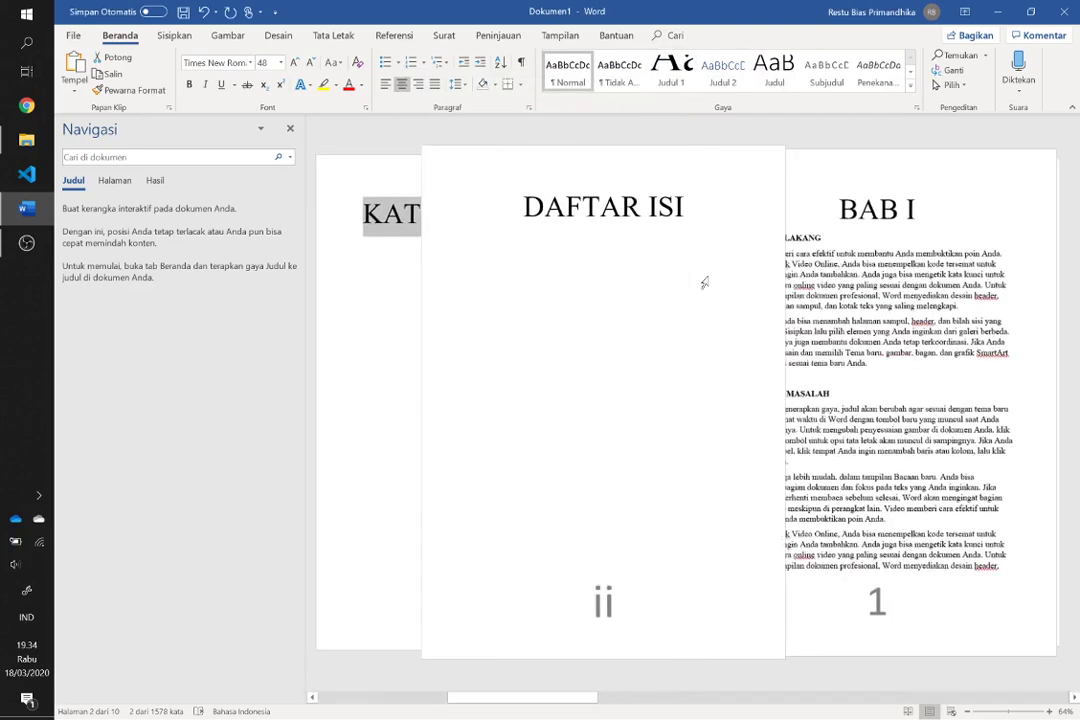
scroll(704, 283, "down", 1)
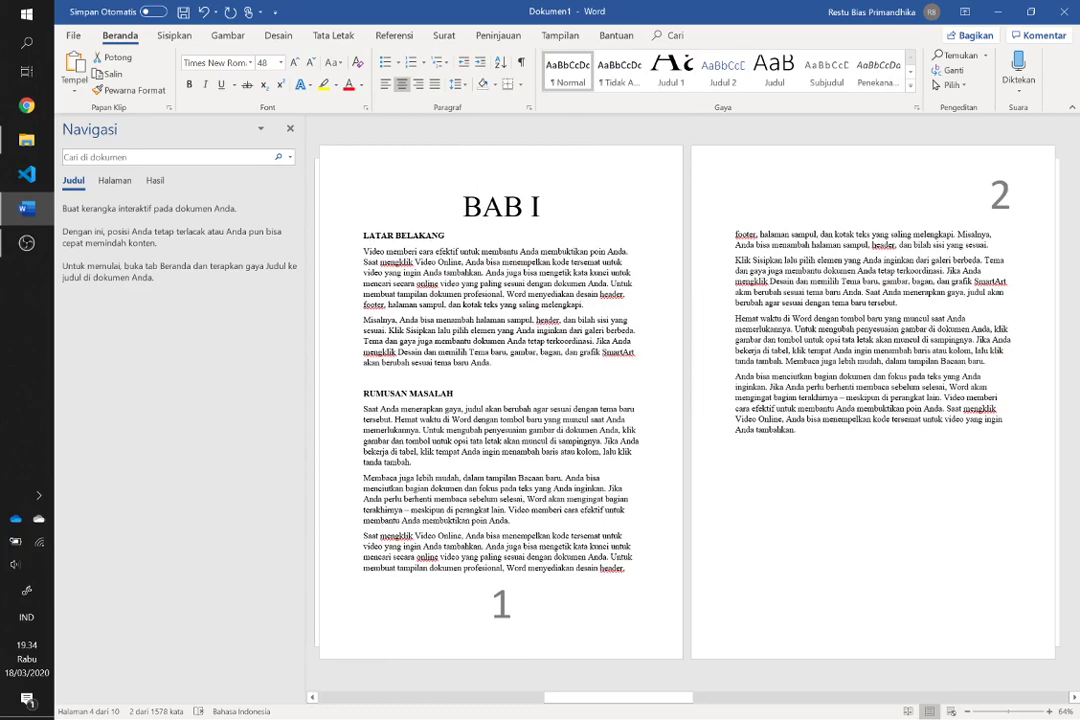
scroll(725, 133, "up", 2)
scroll(725, 133, "down", 2)
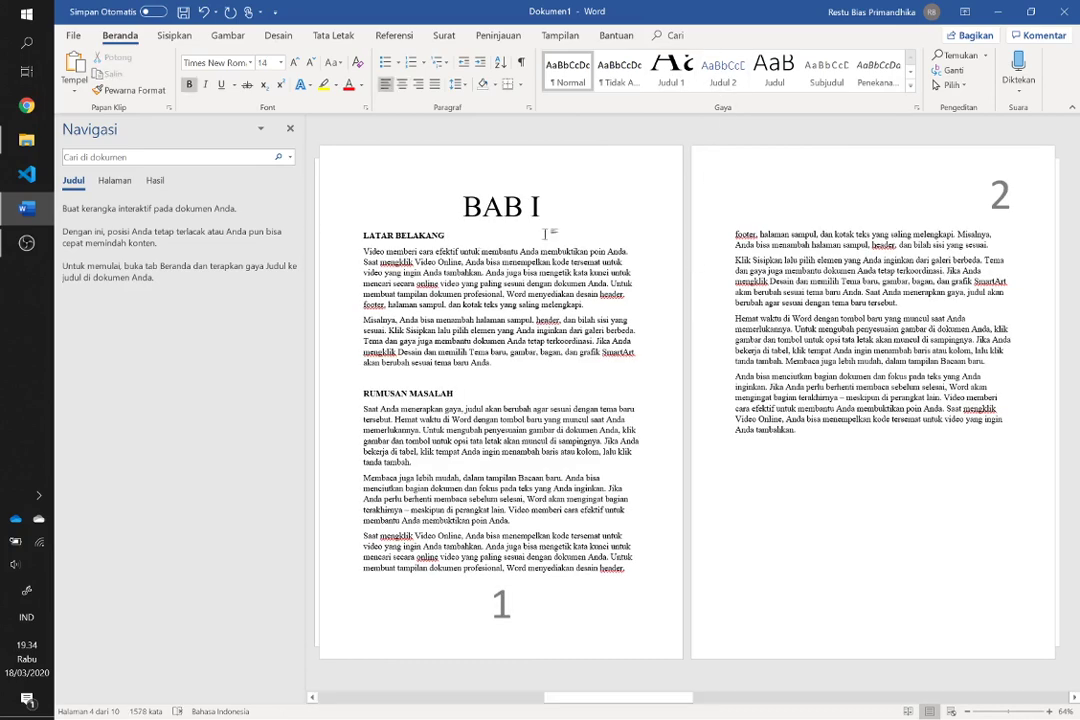
From LATAR BELAKANG, modify Judul 2 to Times New Roman 14 pt bold in automatic colour
left_click(445, 235)
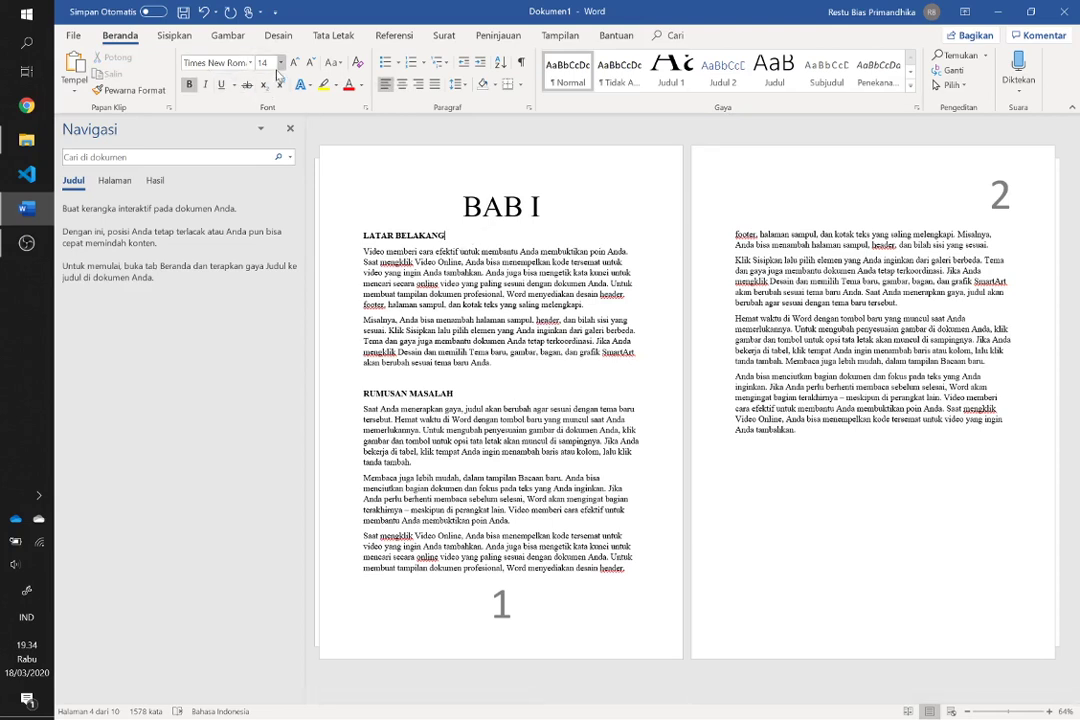
right_click(727, 77)
left_click(757, 102)
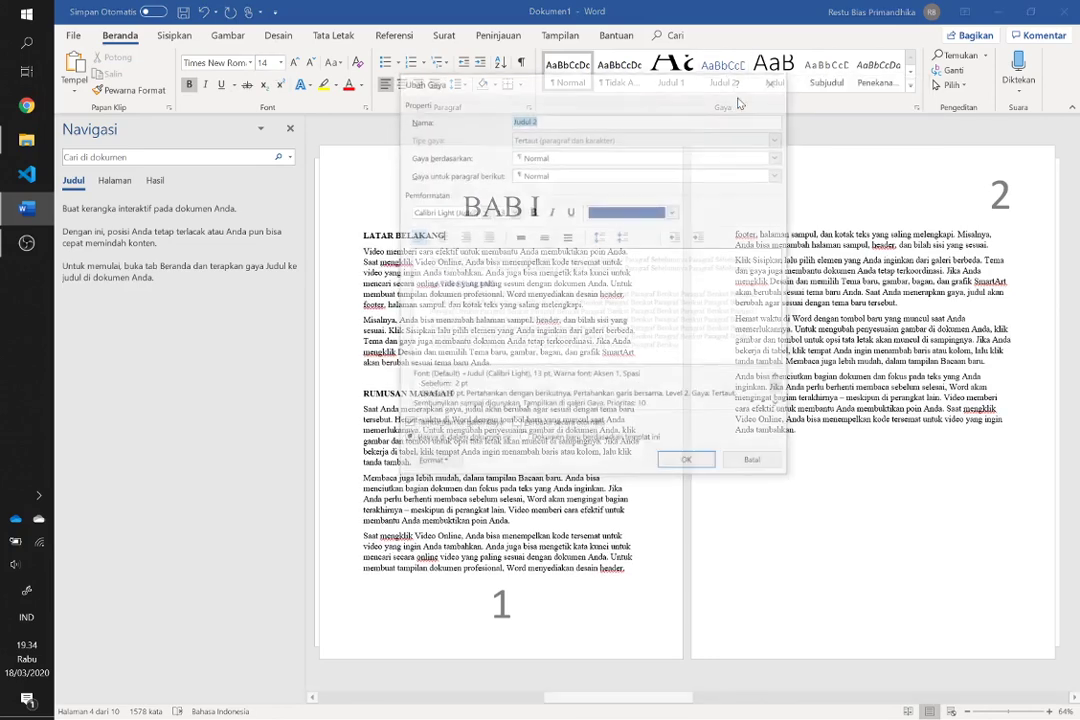
left_click(484, 211)
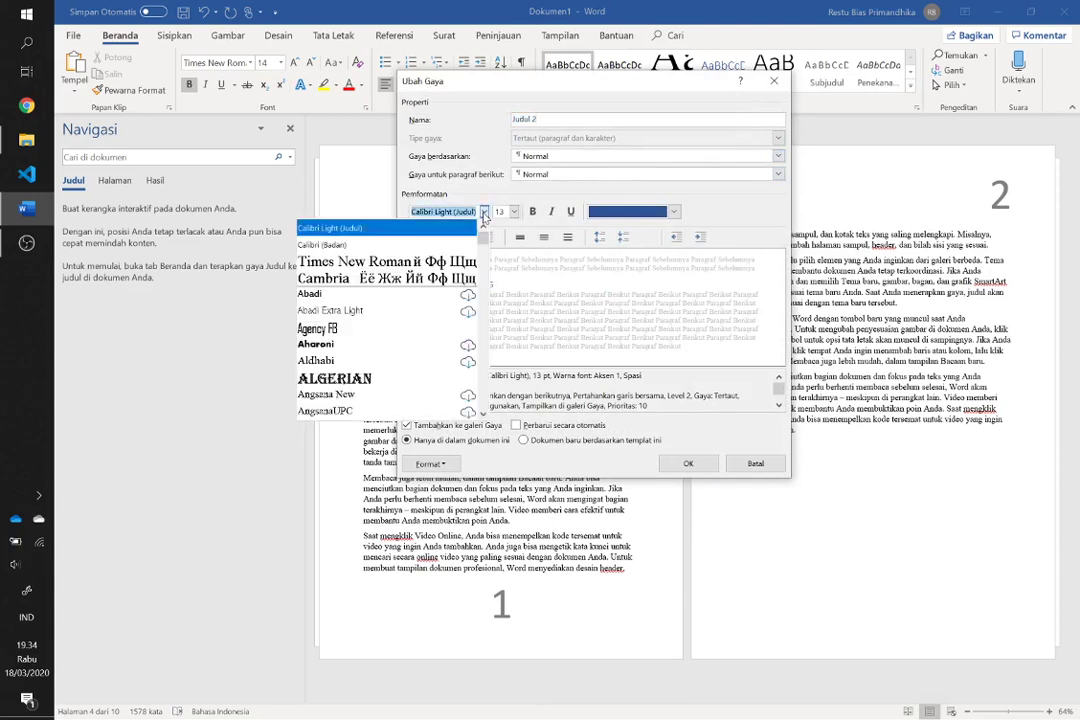
left_click(440, 261)
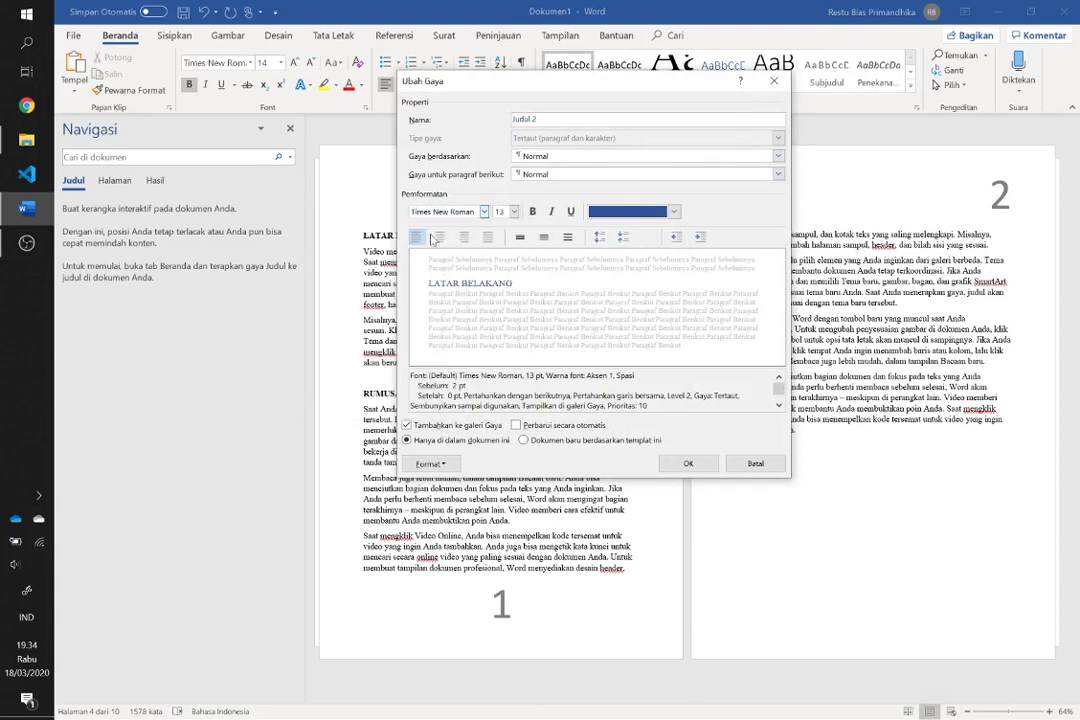
left_click(514, 212)
left_click(499, 274)
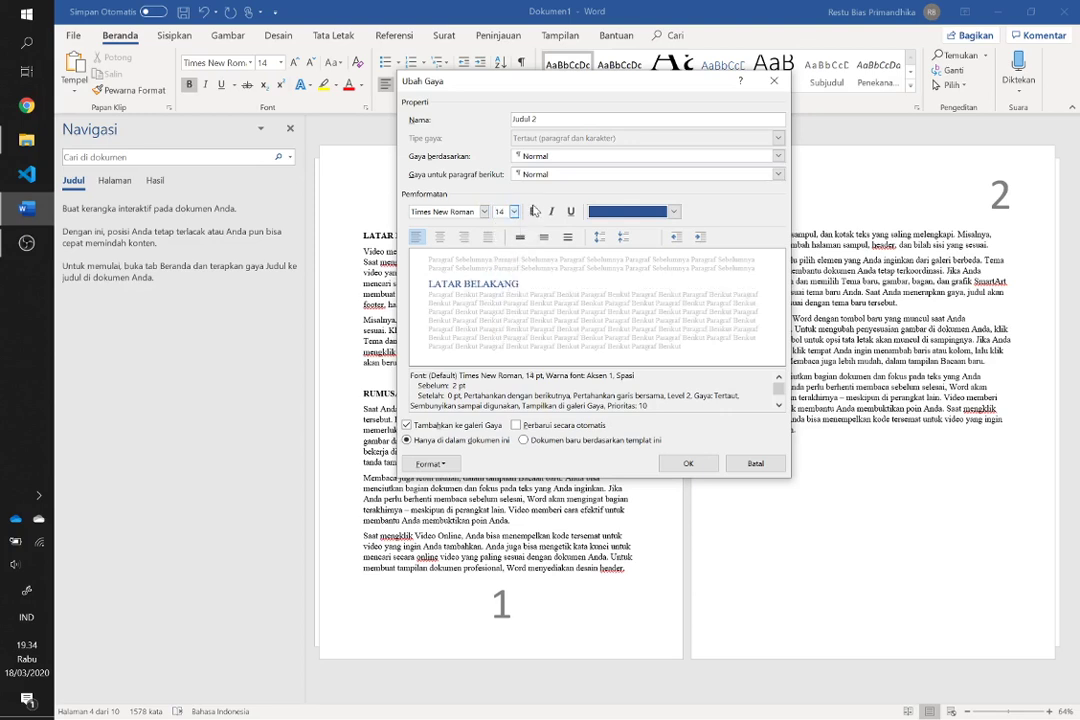
left_click(533, 212)
left_click(620, 212)
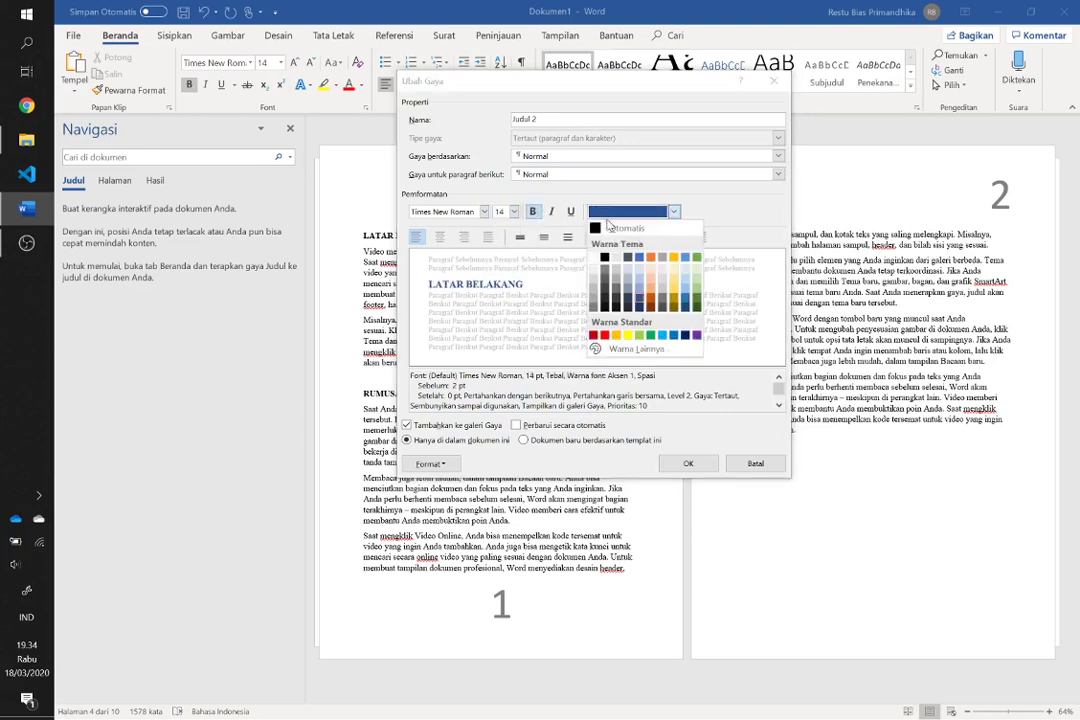
left_click(620, 212)
left_click(620, 212)
left_click(610, 232)
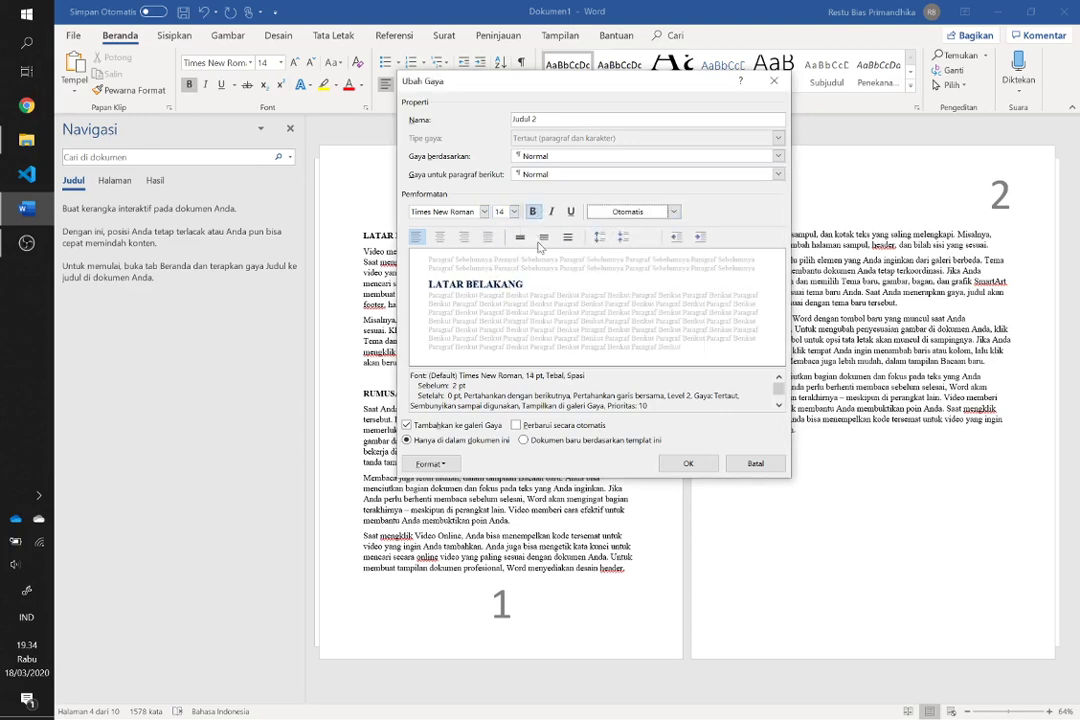
Assign Ctrl+' as the Judul 2 shortcut and save the style changes
left_click(431, 463)
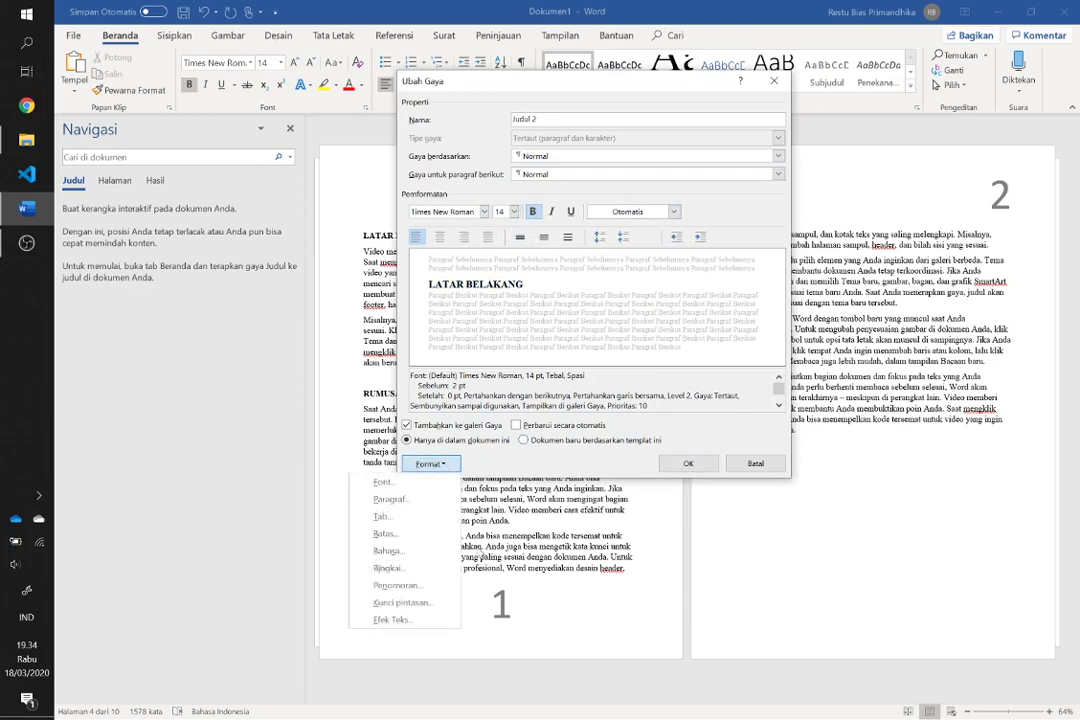
left_click(445, 606)
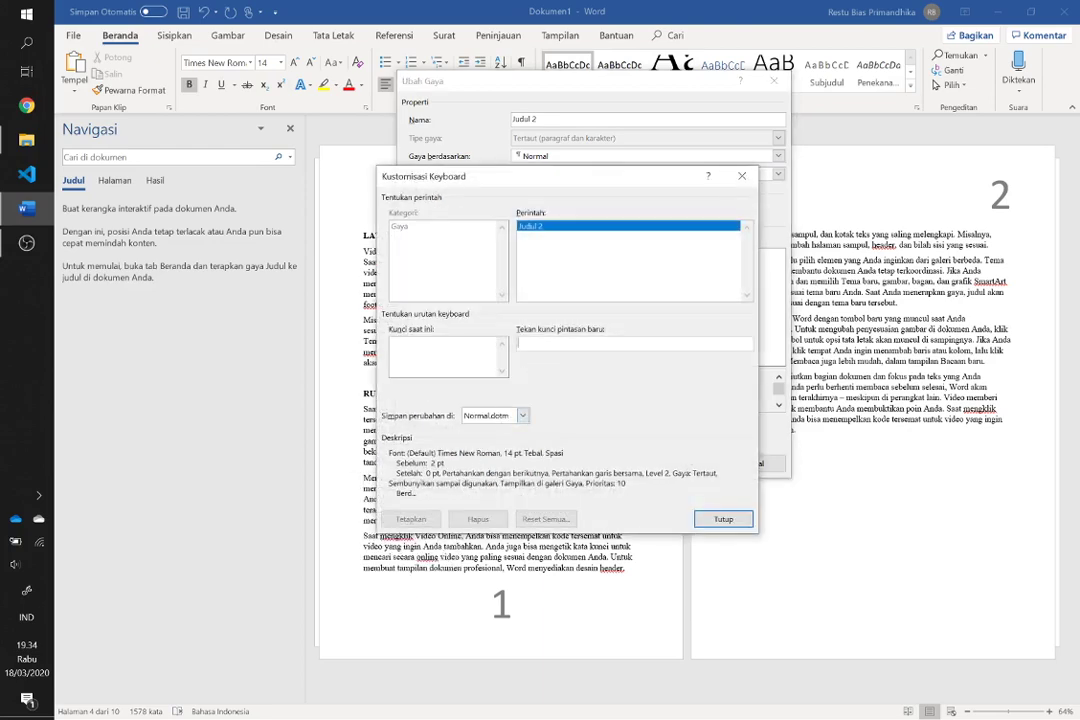
key("ctrl+apostrophe")
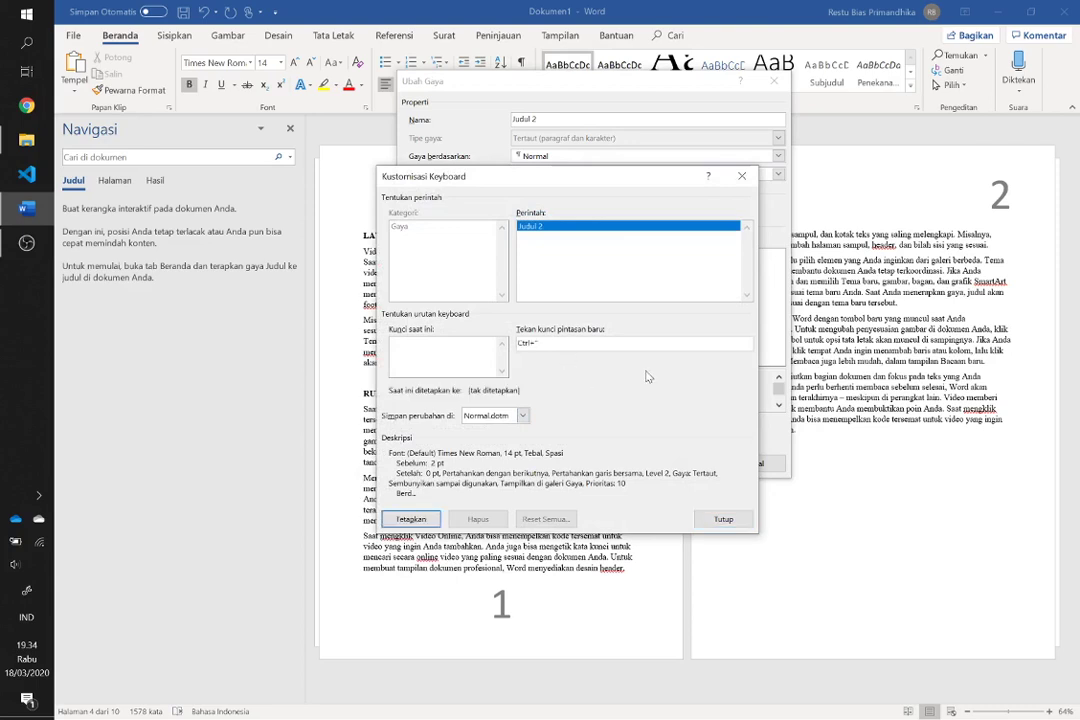
left_click(417, 521)
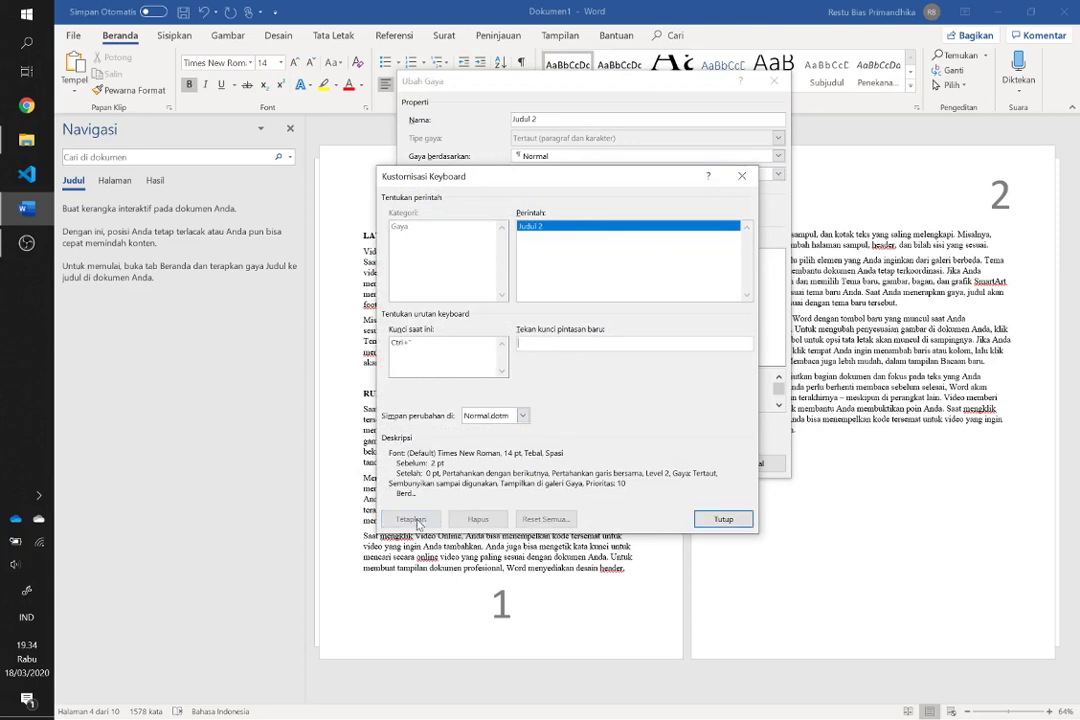
left_click(723, 519)
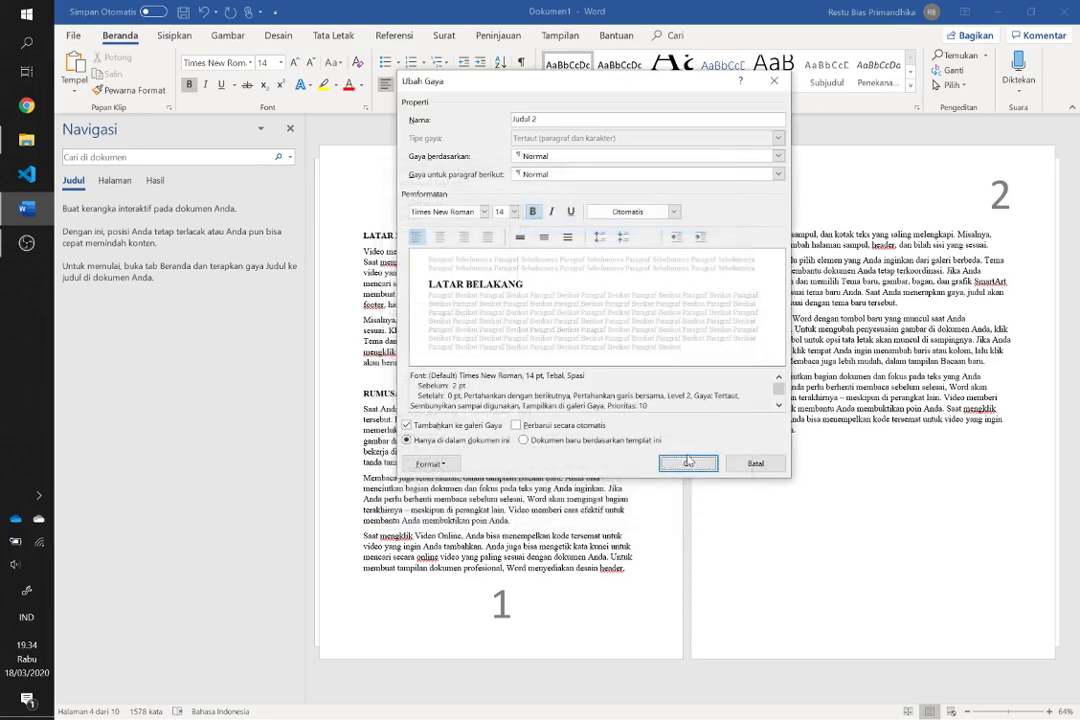
left_click(687, 461)
Select KATA PENGANTAR, try then undo outline Level 1, and apply the Judul 1 style
scroll(832, 600, "up", 5)
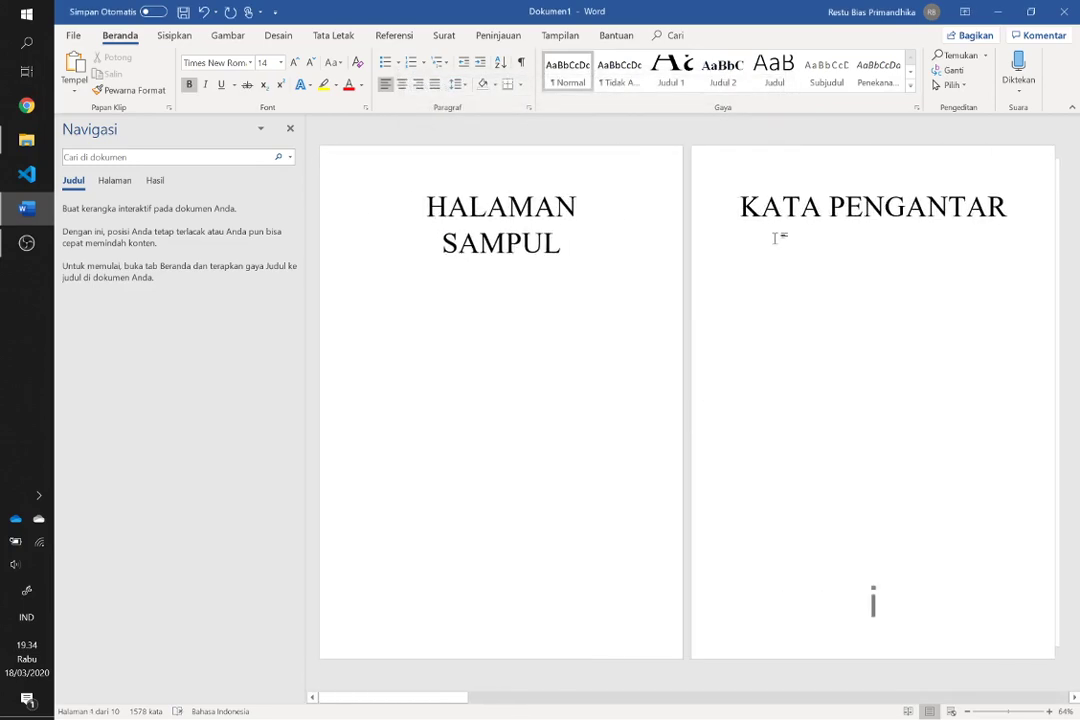
left_click(762, 206)
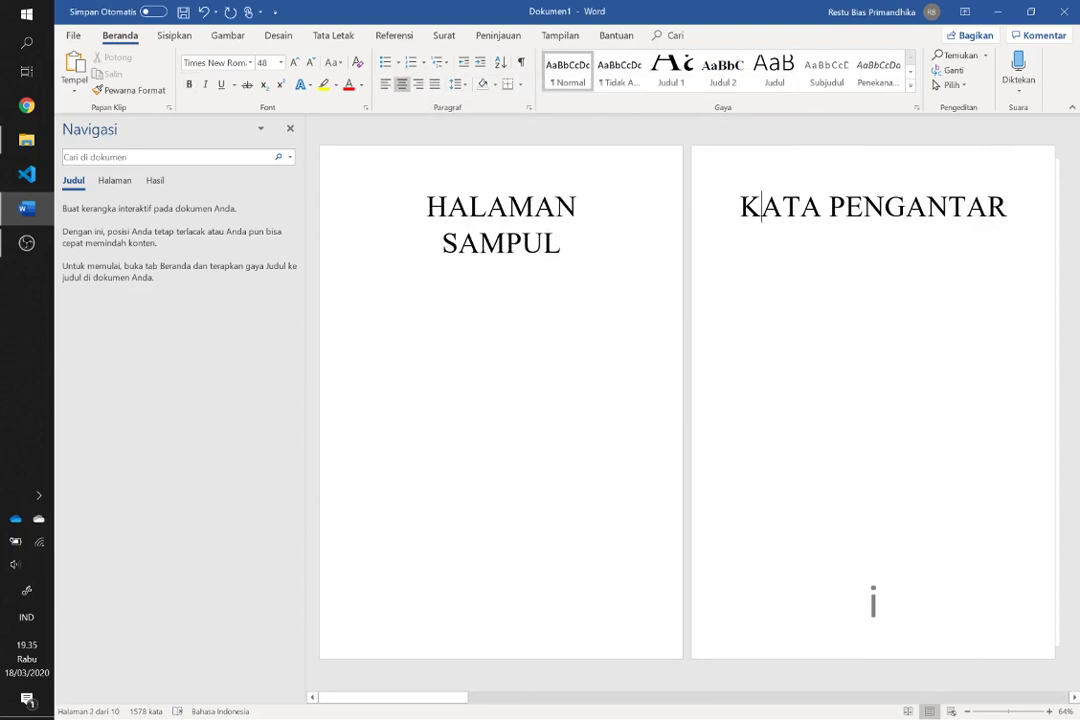
left_click_drag(740, 206, 1006, 206)
right_click(959, 208)
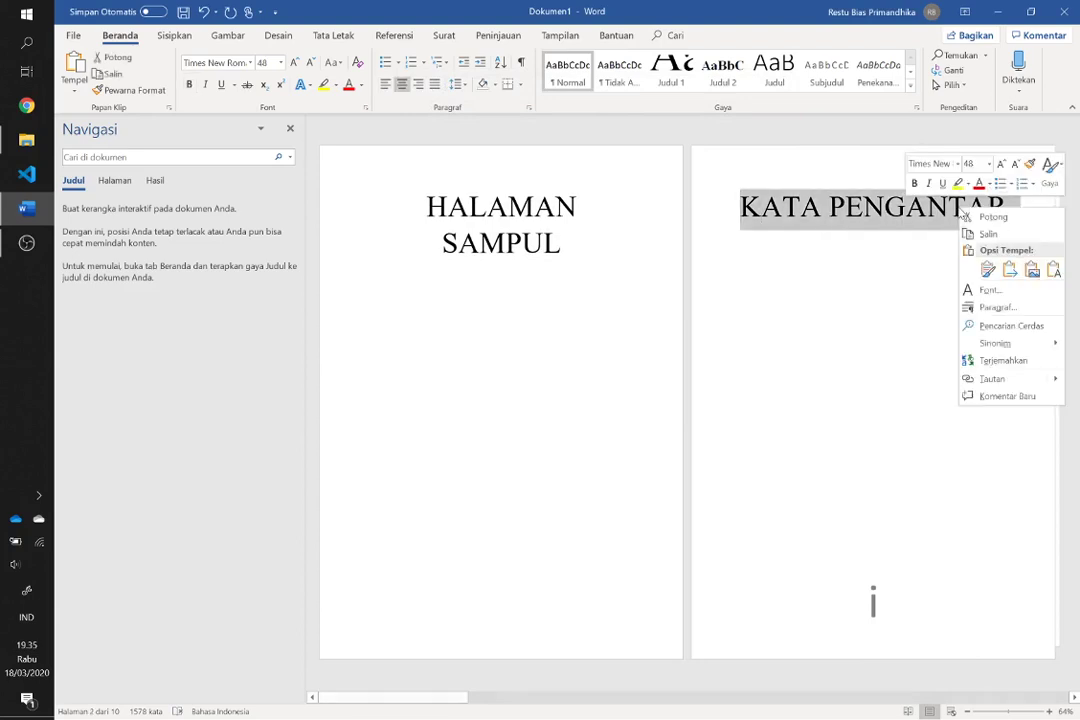
left_click(990, 307)
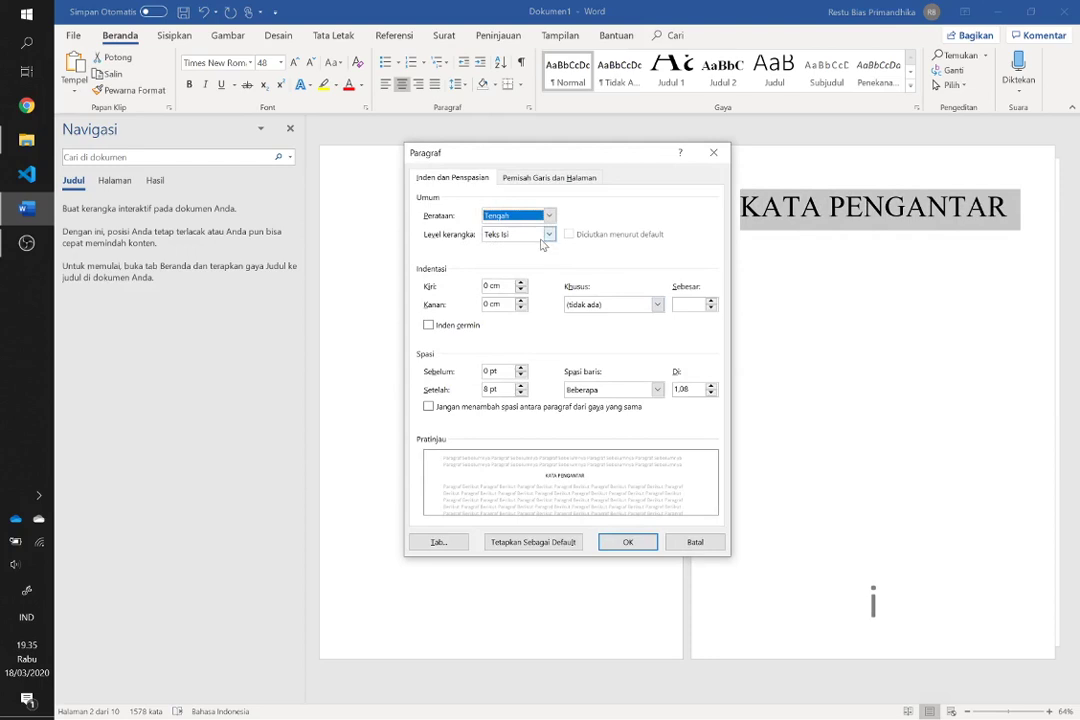
left_click(546, 236)
left_click(512, 252)
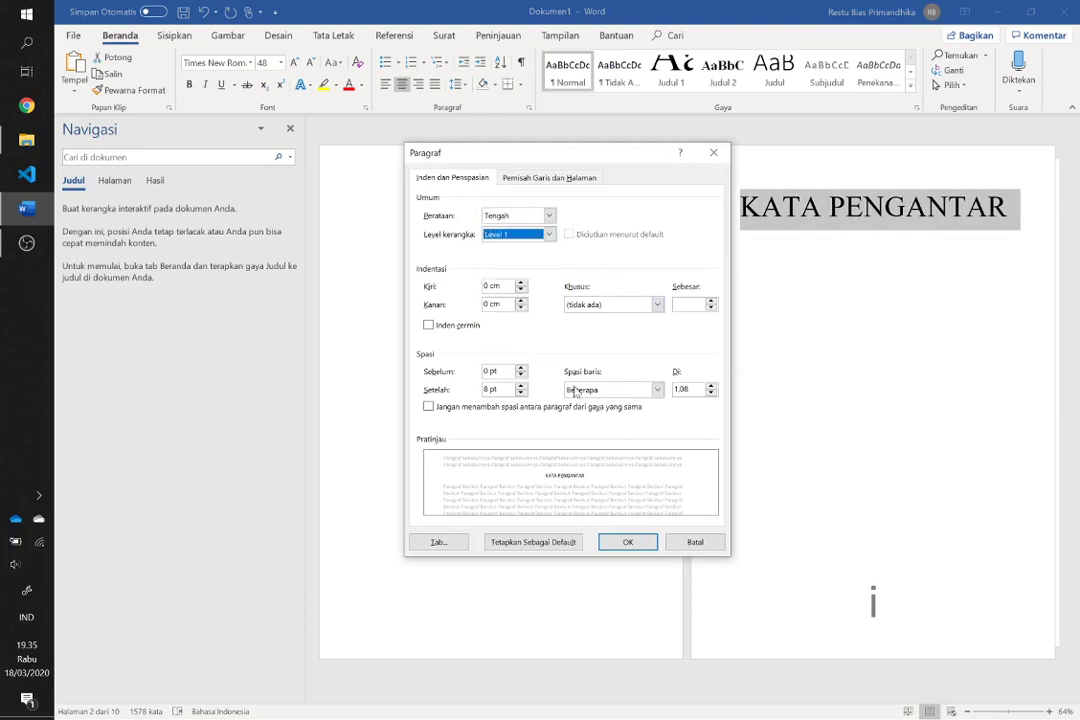
left_click(628, 542)
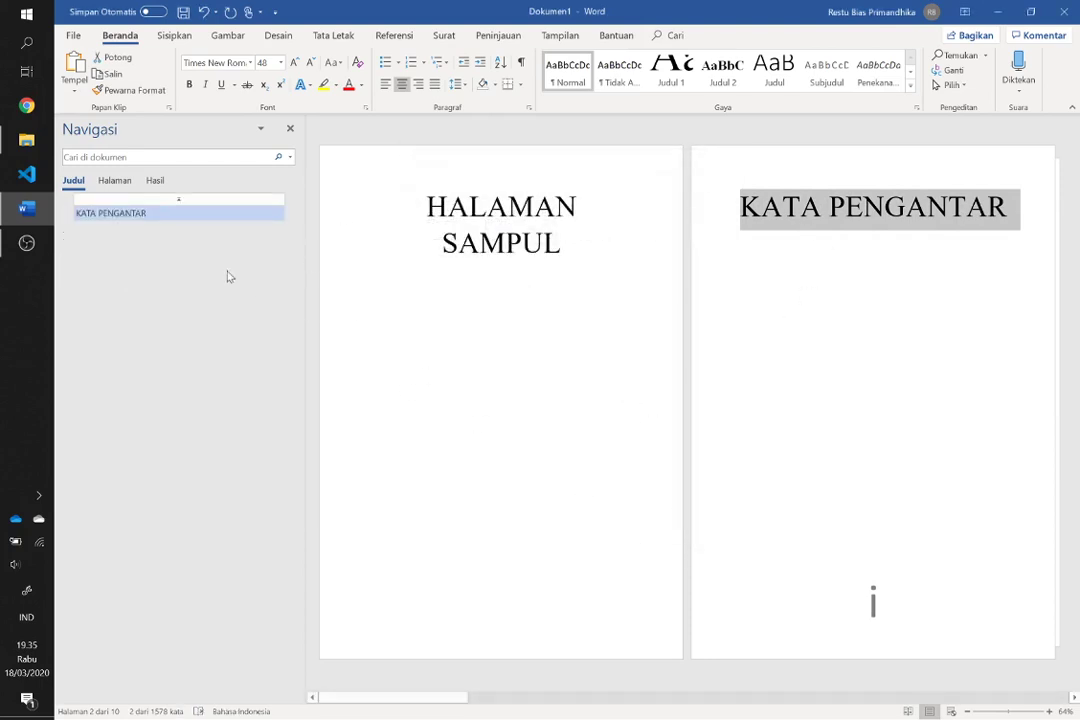
key("ctrl+z")
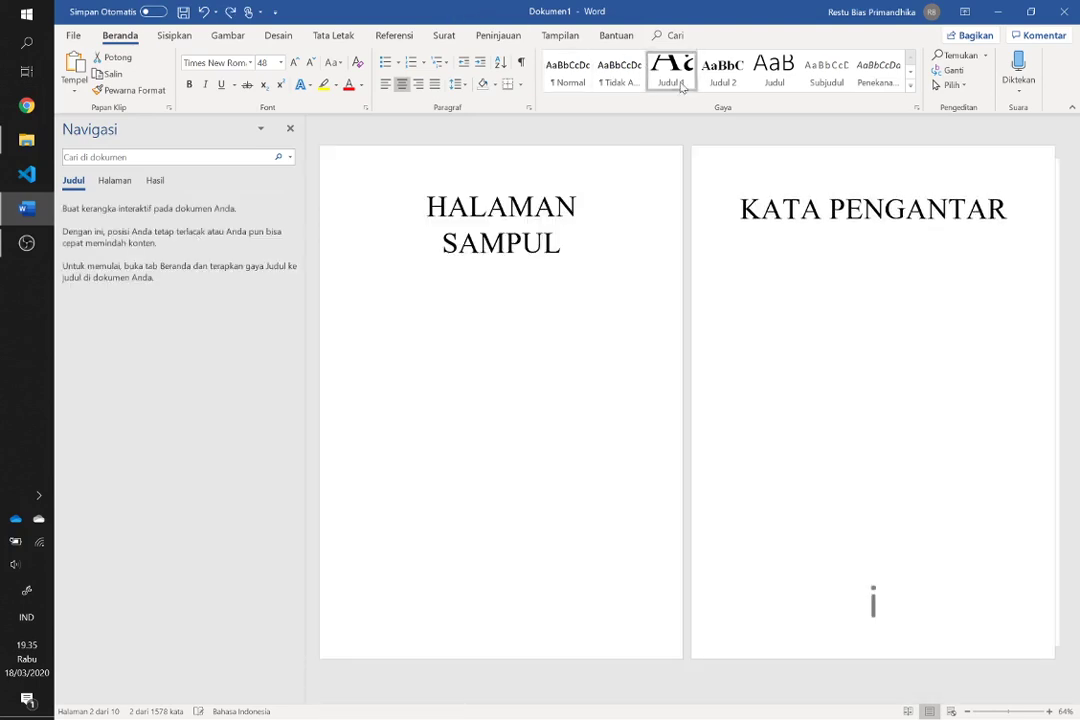
left_click(680, 87)
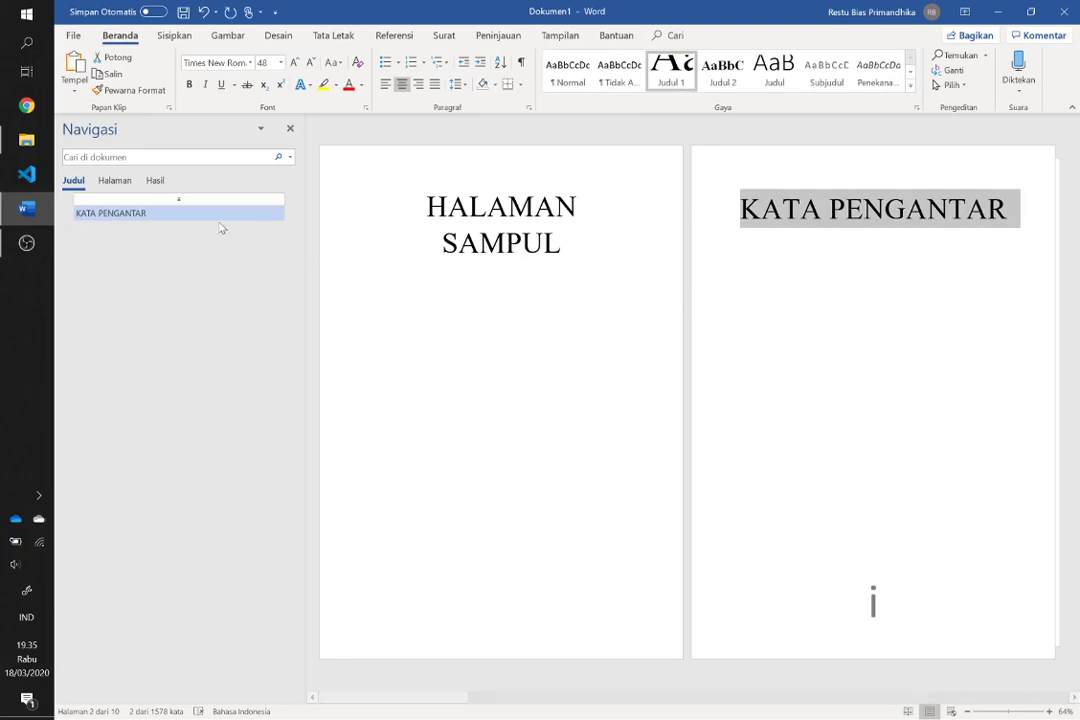
Apply the Judul 1 style to the DAFTAR ISI and BAB I titles
scroll(698, 270, "down", 3)
scroll(698, 270, "up", 1)
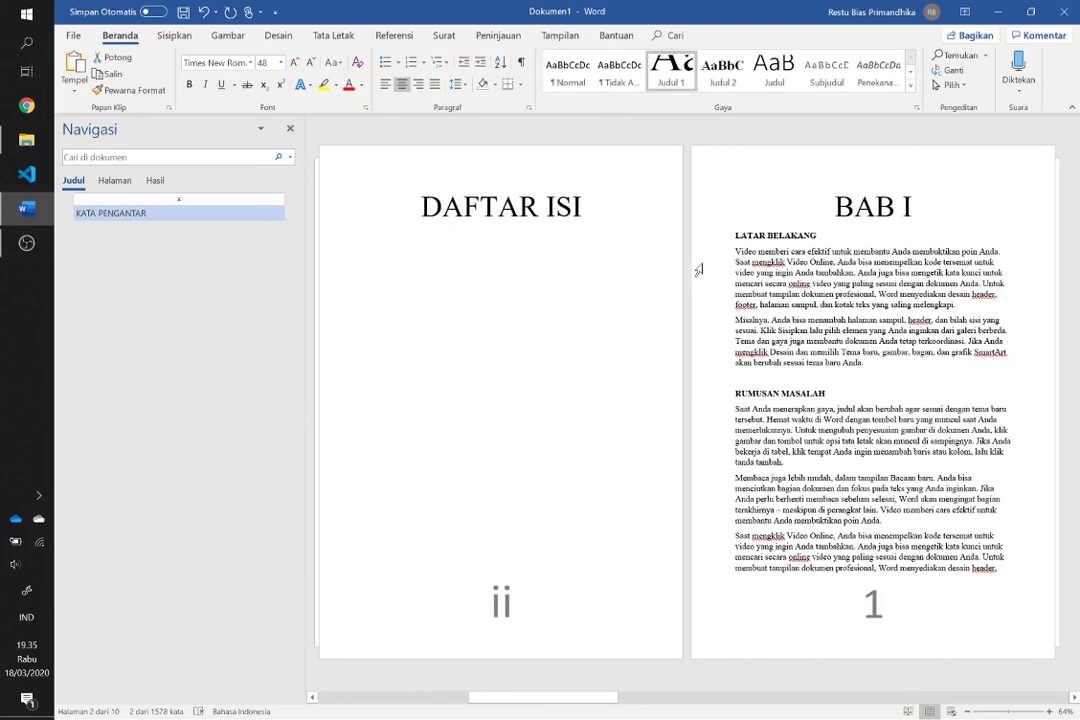
triple_click(500, 208)
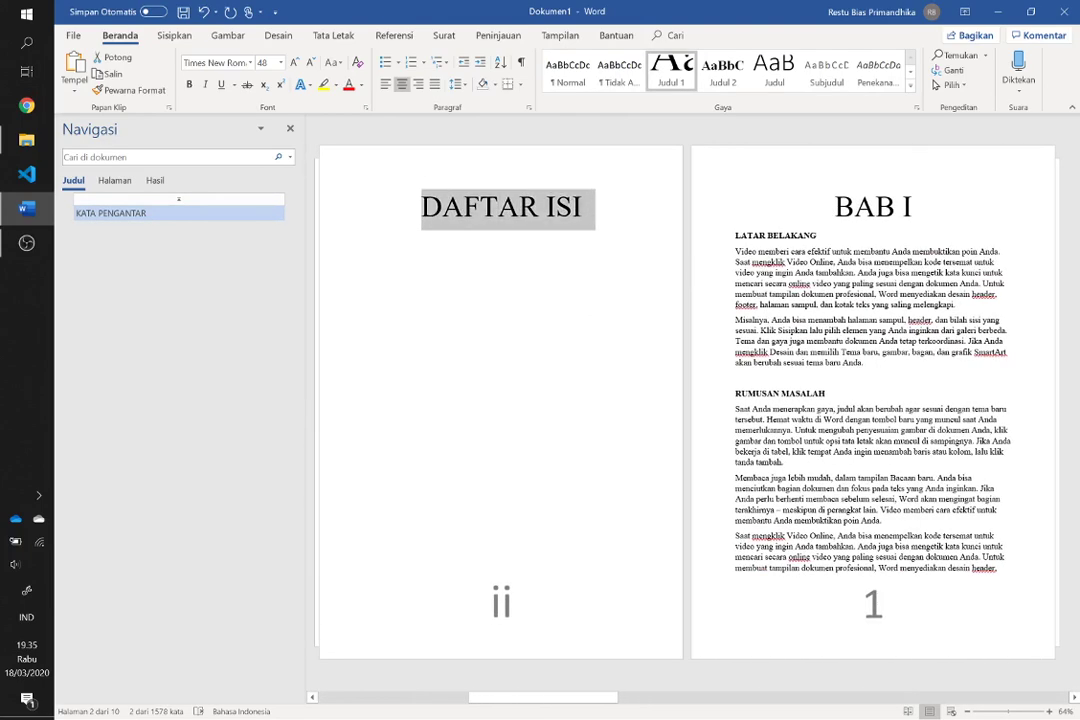
left_click(693, 72)
key("ctrl+z")
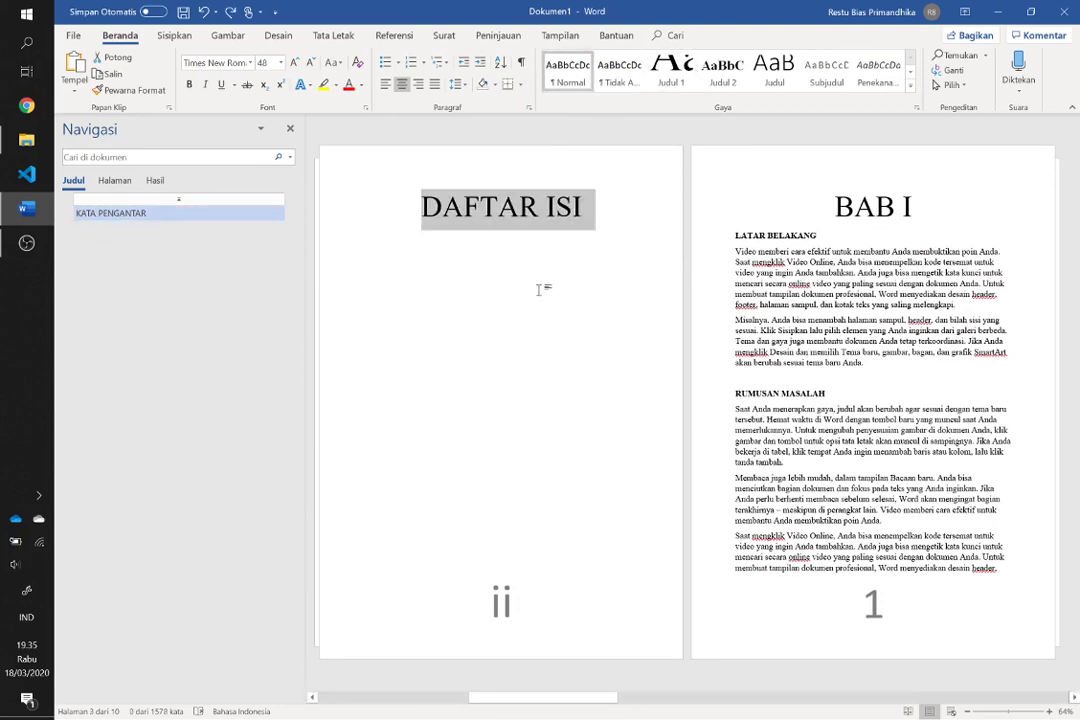
key("ctrl+y")
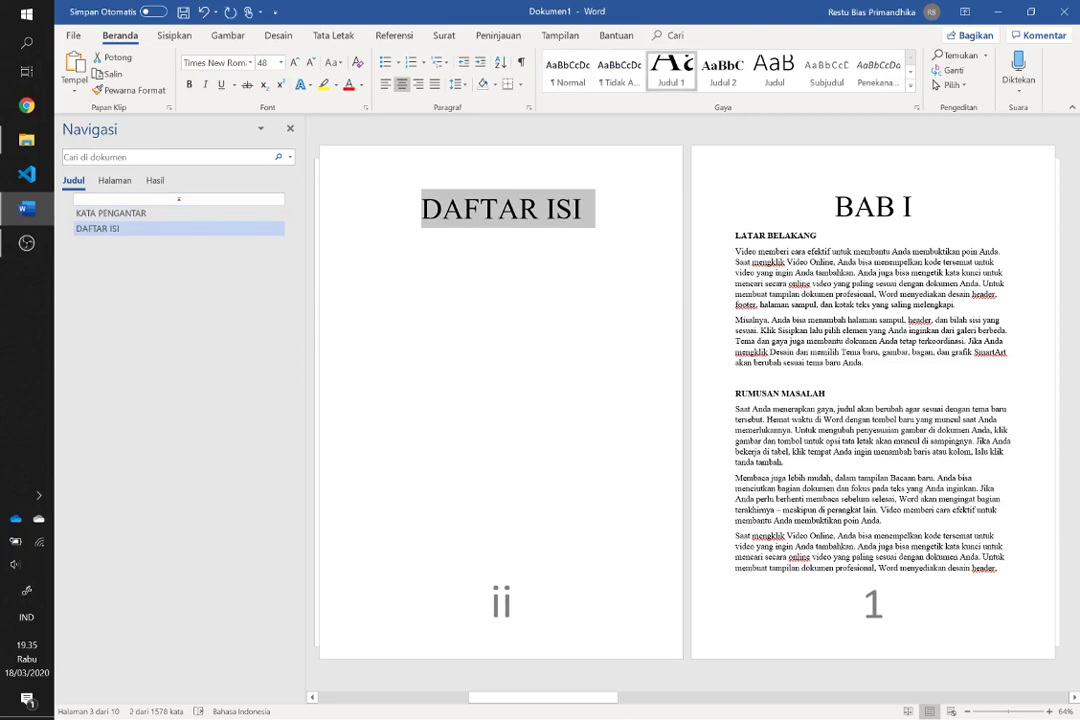
left_click_drag(918, 207, 825, 203)
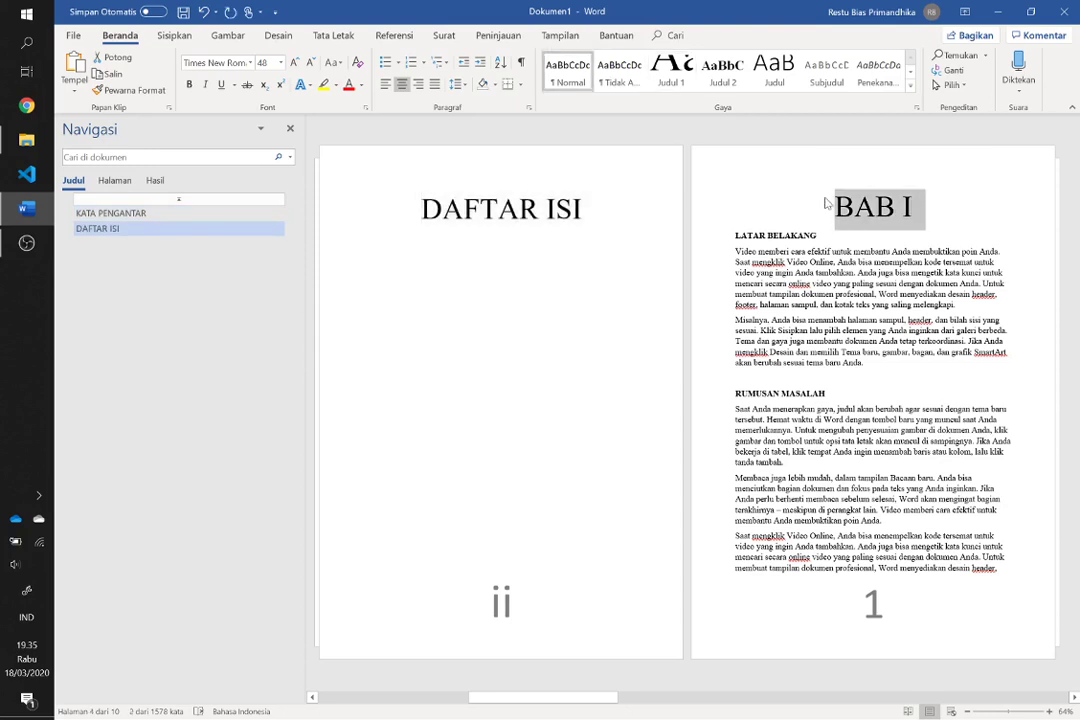
key("ctrl+y")
Make LATAR BELAKANG and RUMUSAN MASALAH level-2 headings with Ctrl+Alt+2
key("Down")
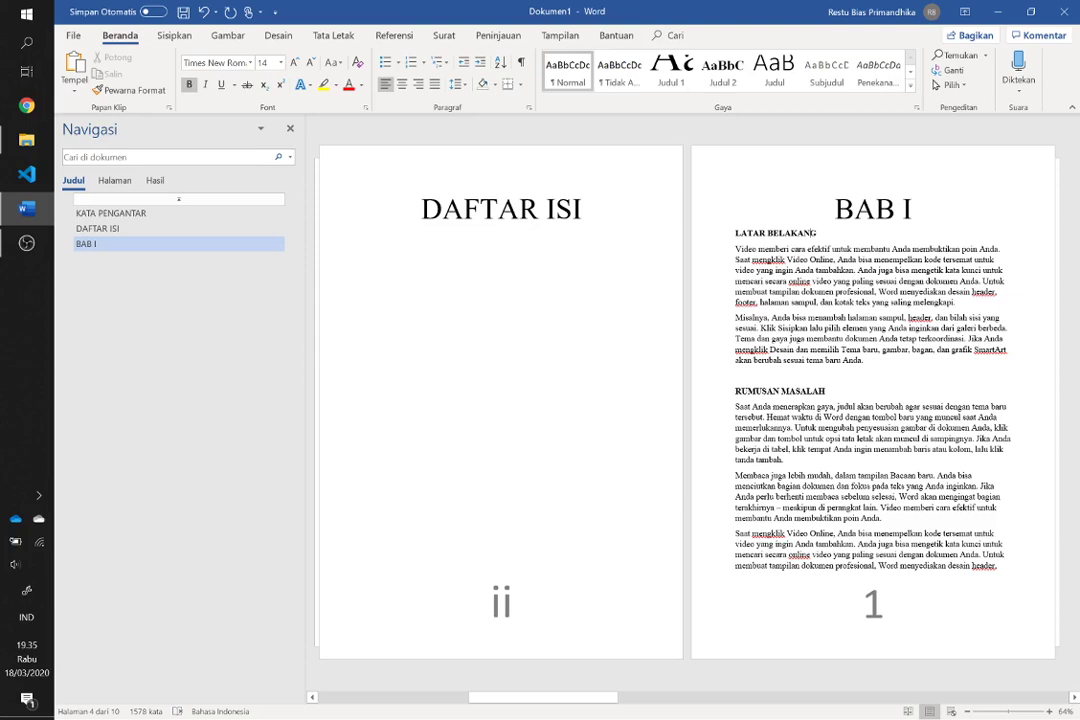
key("ctrl+alt+2")
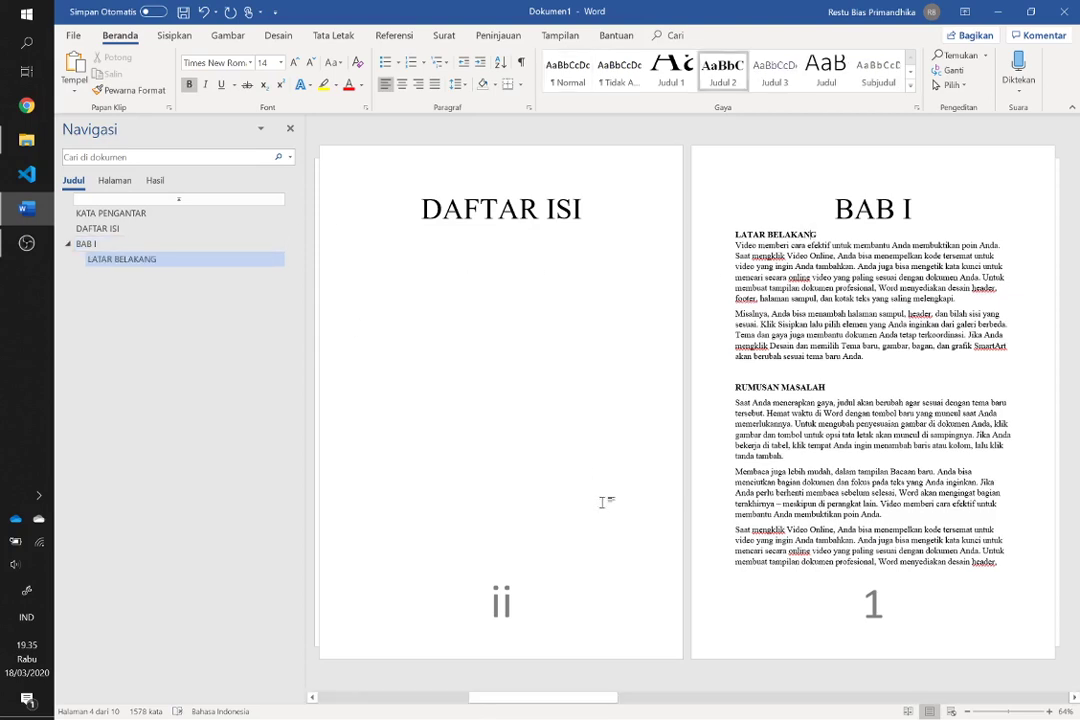
key("Down")
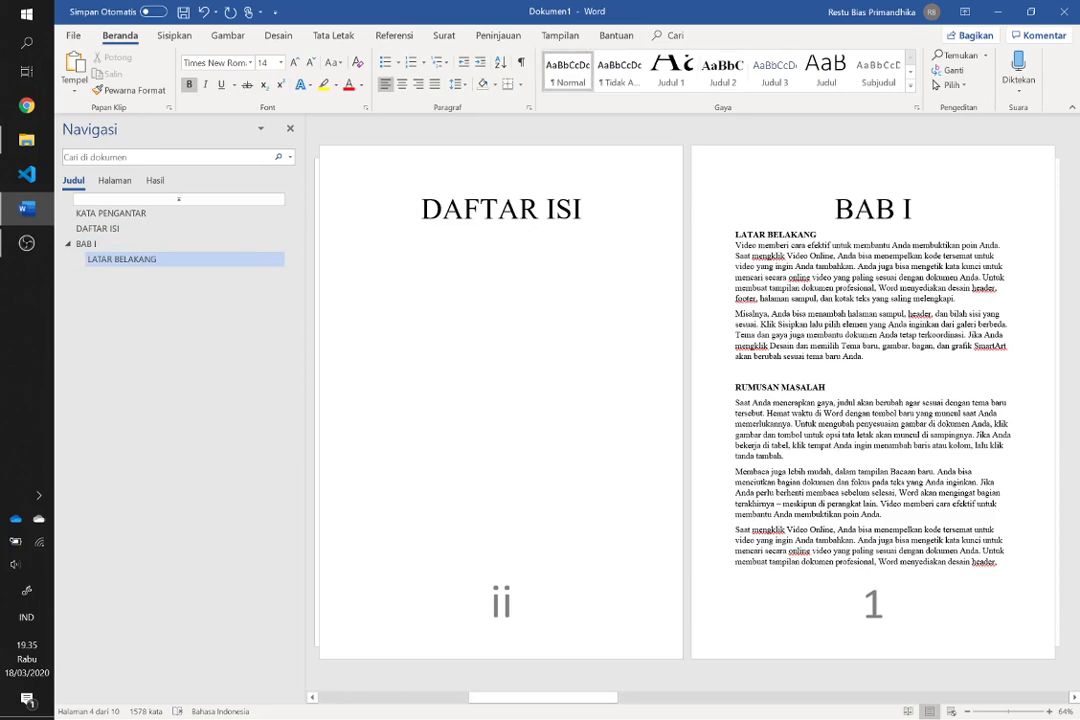
key("ctrl+alt+2")
Make BAB II a level-1 heading and KERANGKA TEORETIS a level-2 heading
scroll(686, 400, "down", 2)
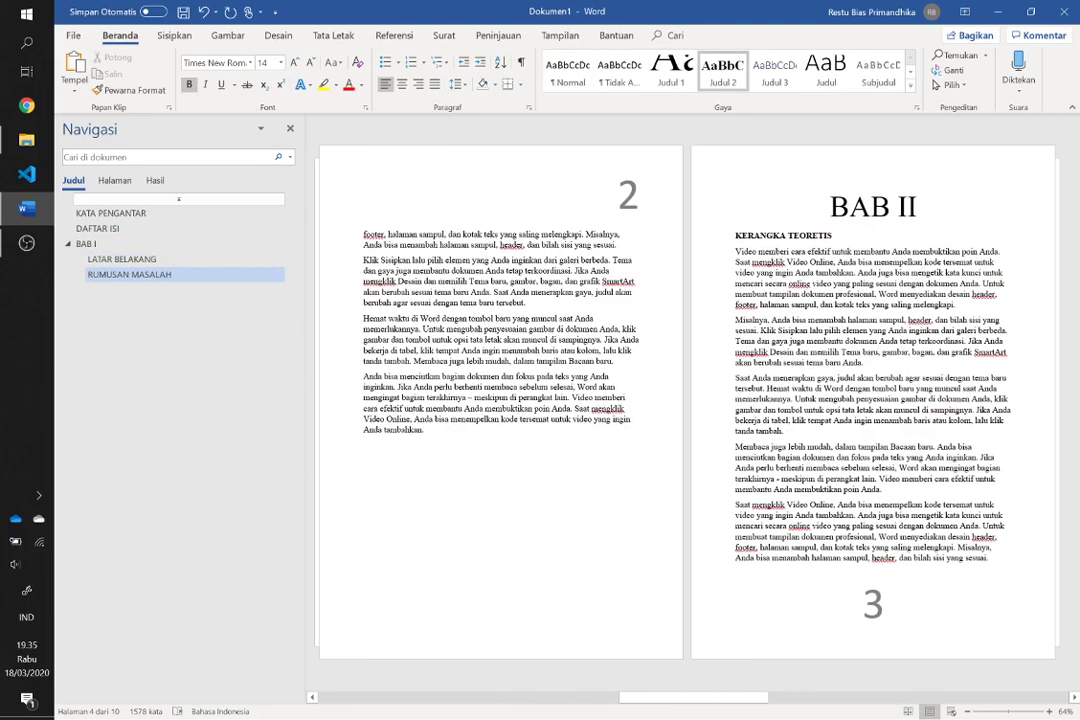
left_click(871, 205)
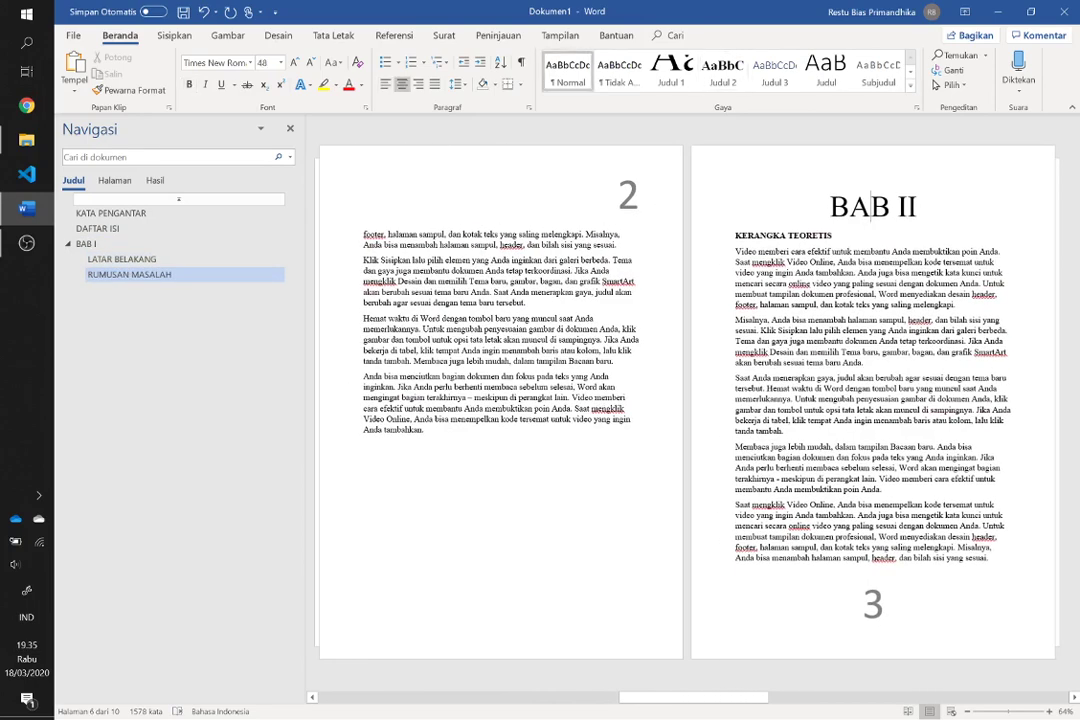
key("ctrl+alt+1")
left_click(826, 233)
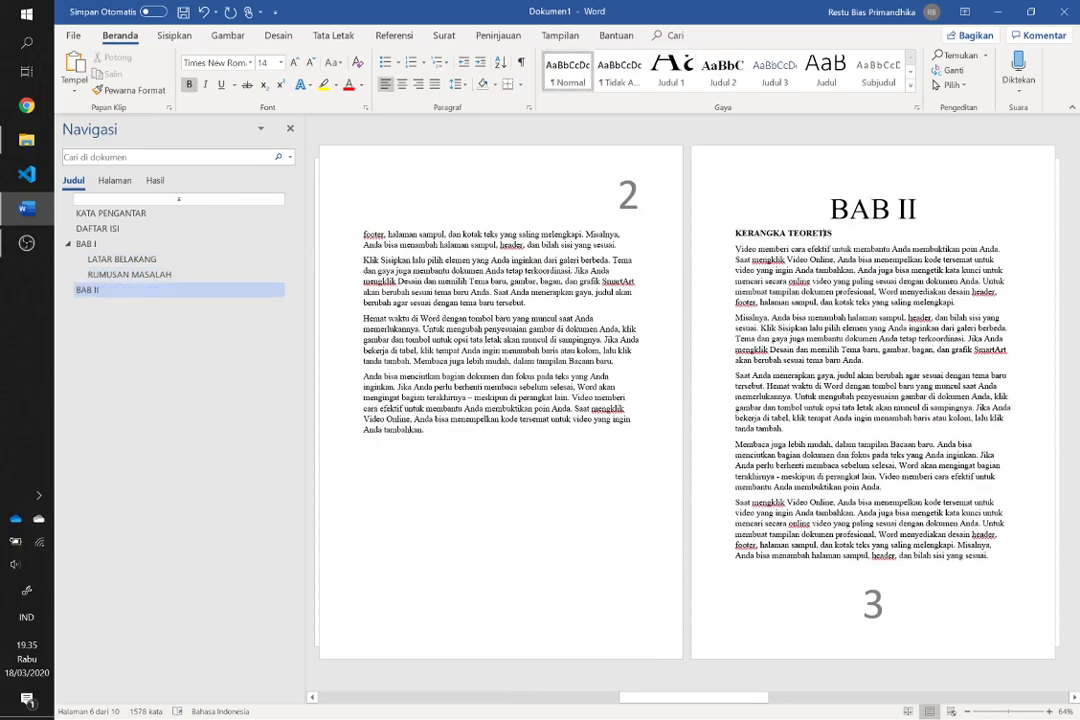
key("ctrl+alt+2")
Make BAB III and DAFTAR PUSTAKA level-1 headings
scroll(687, 400, "down", 1)
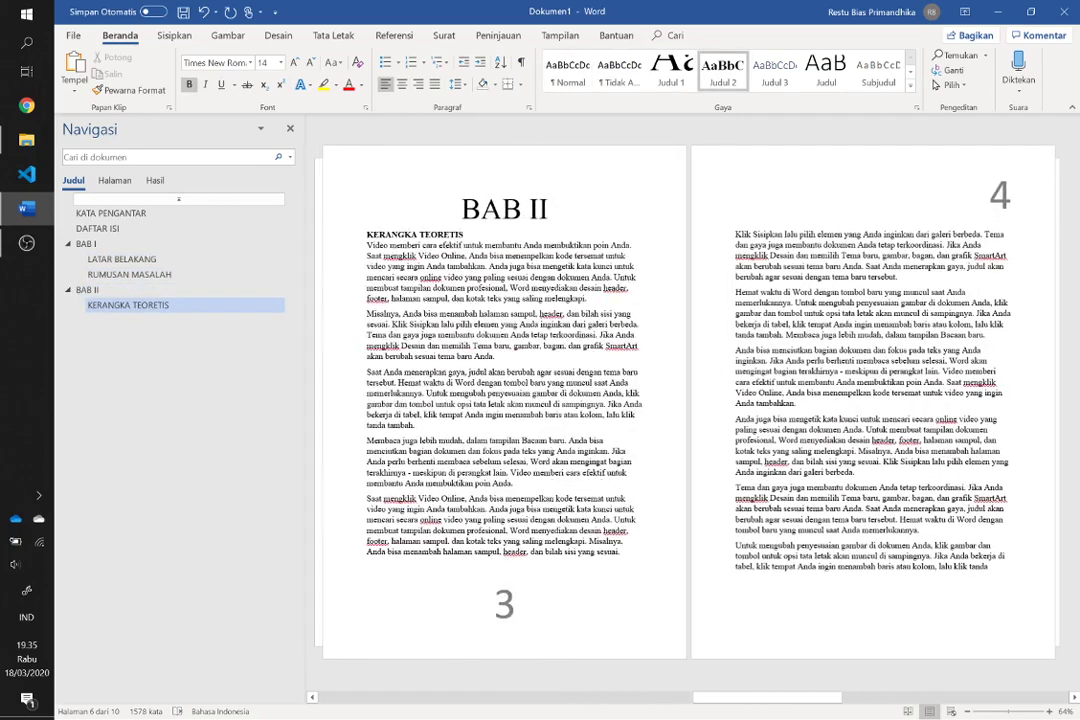
scroll(687, 400, "down", 1)
scroll(687, 400, "down", 2)
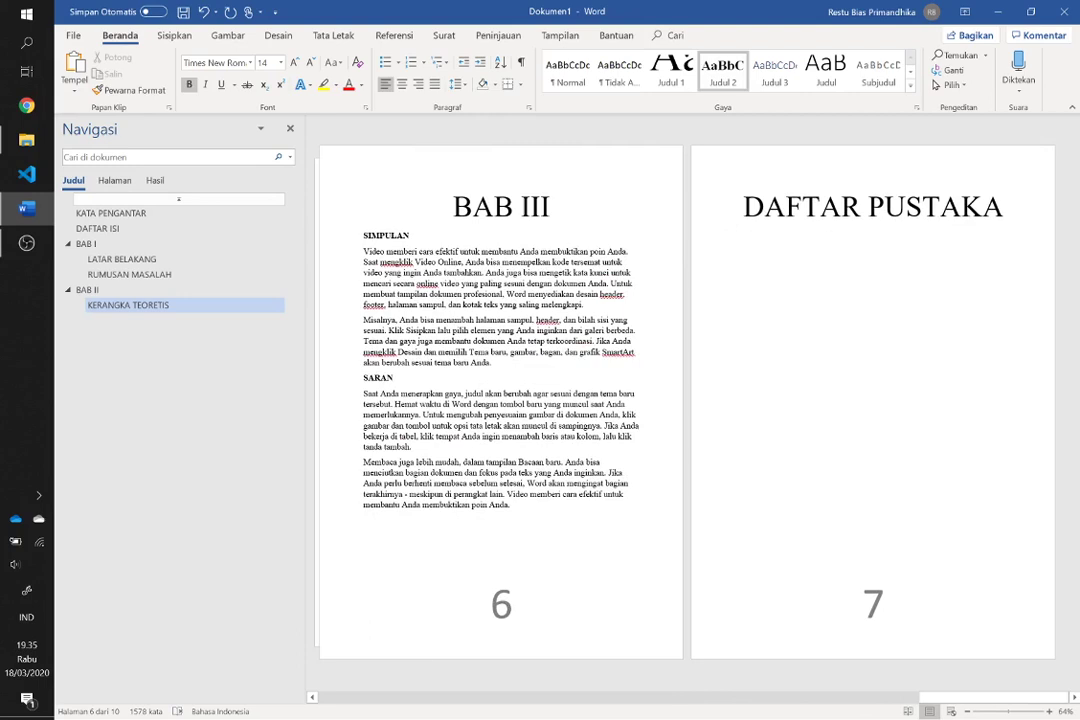
left_click(531, 208)
key("ctrl+alt+1")
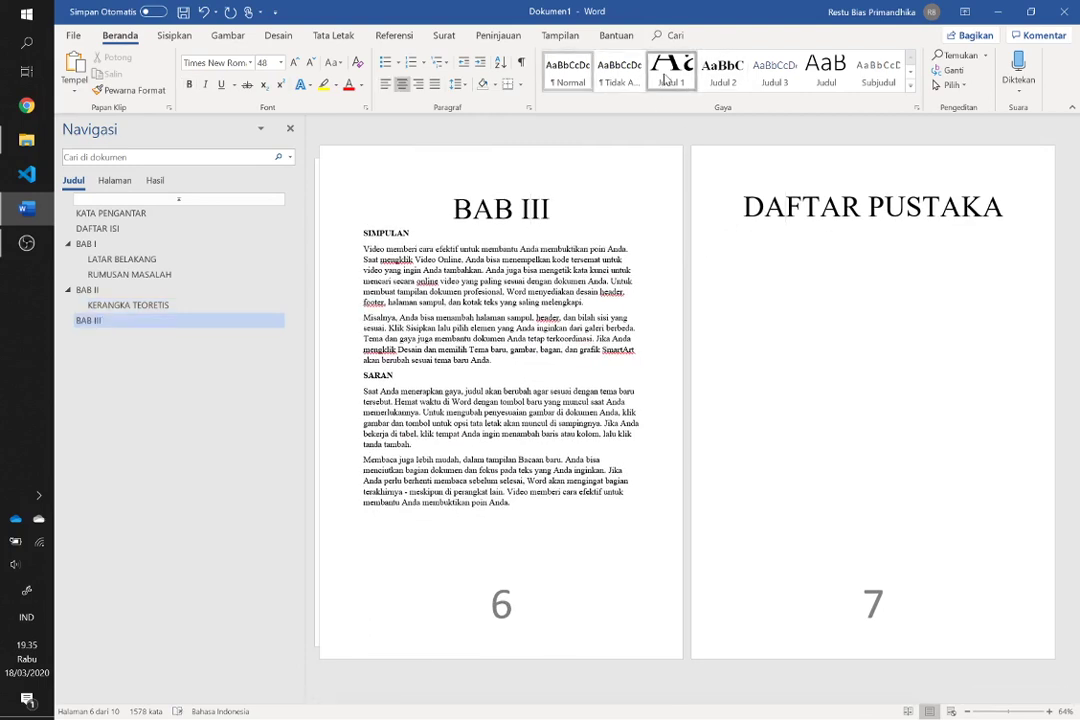
left_click(665, 78)
scroll(533, 284, "up", 3)
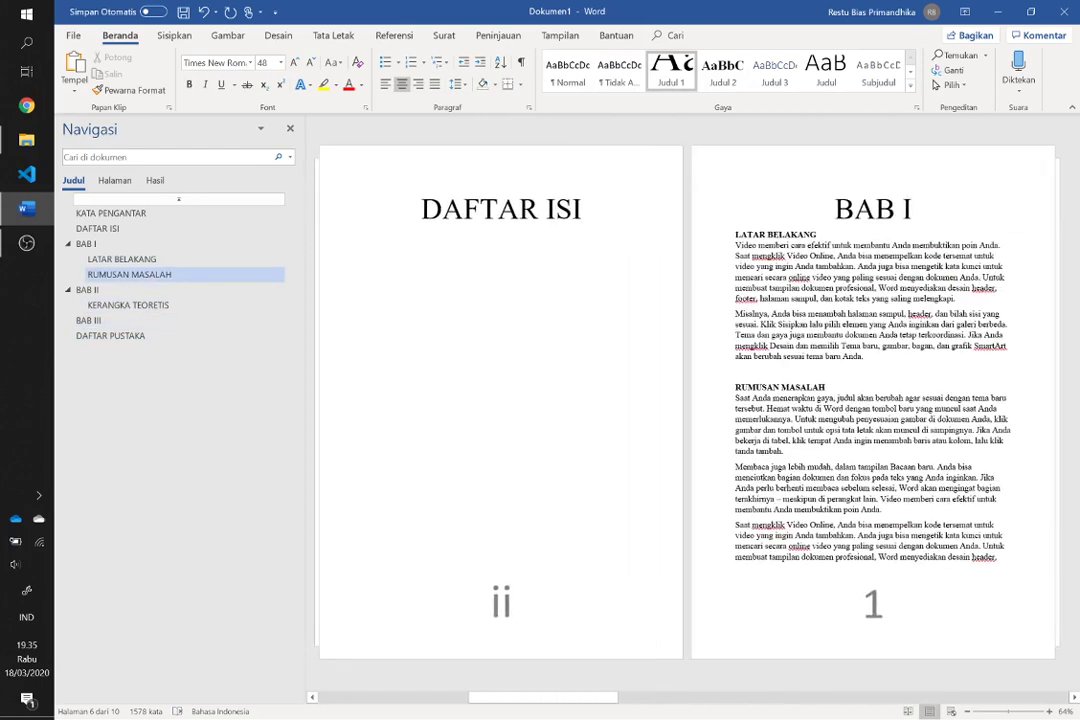
Shrink the font on the empty line under DAFTAR ISI and browse the table of contents gallery
left_click(533, 284)
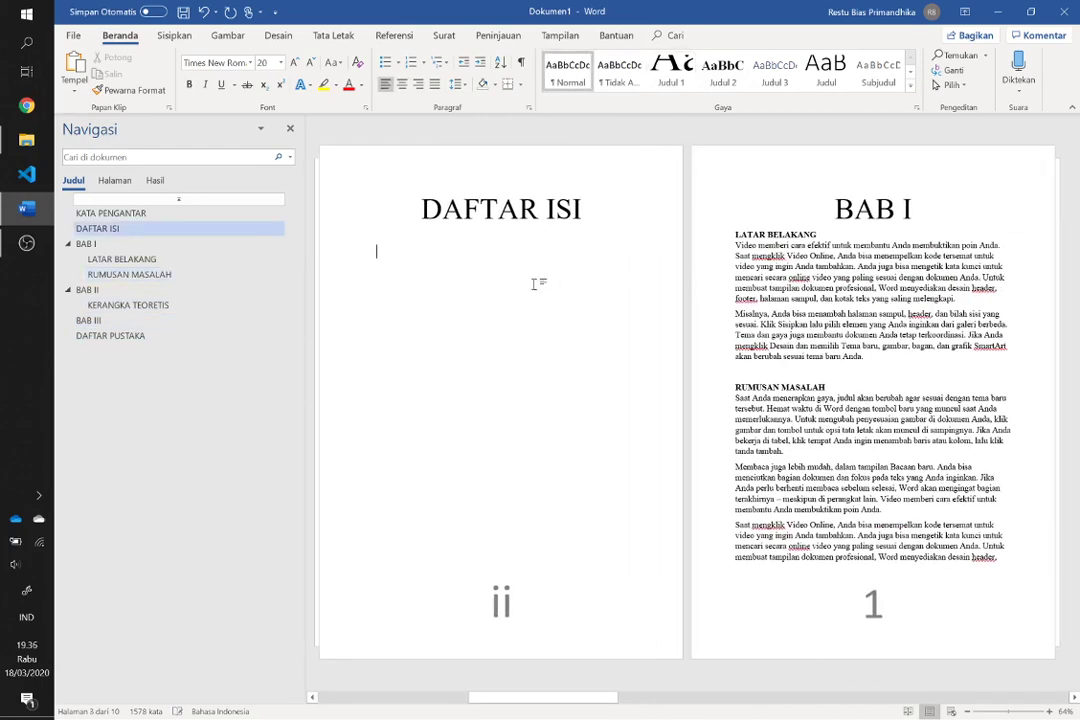
key("ctrl+shift+comma")
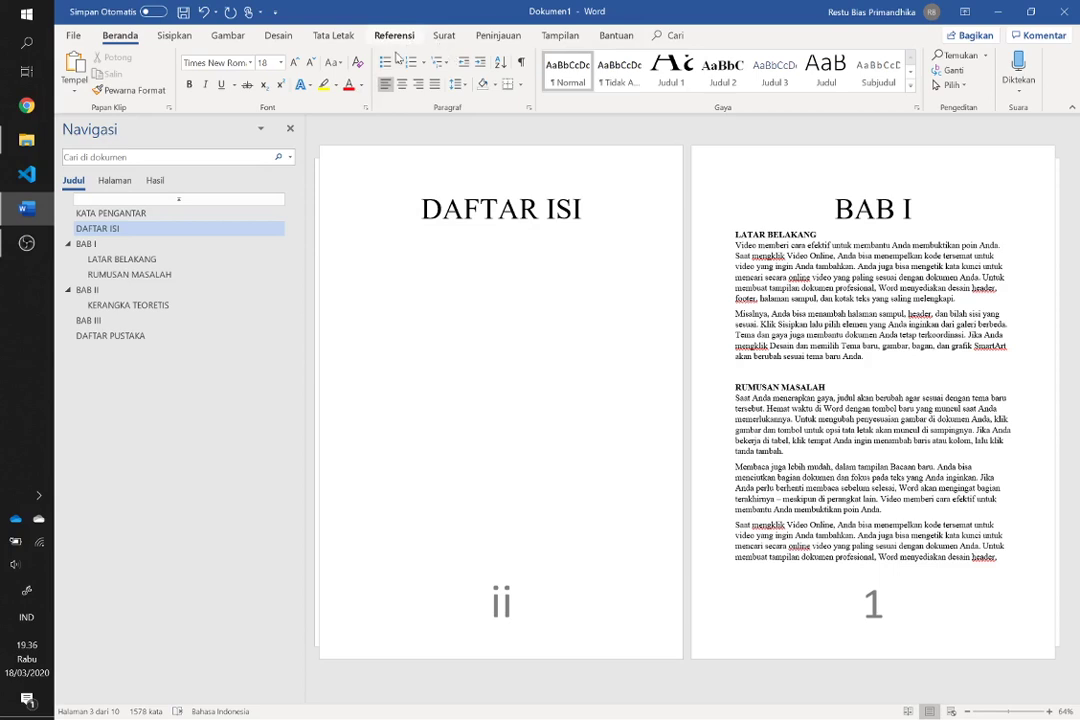
left_click(395, 36)
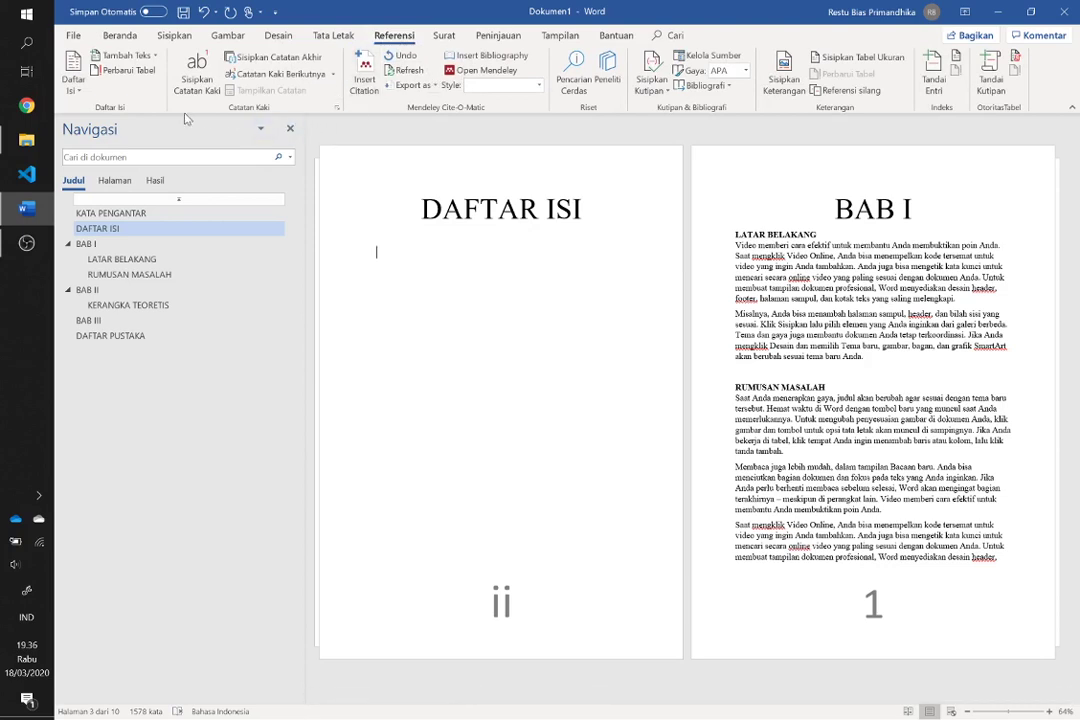
left_click(82, 92)
left_click(81, 92)
left_click(81, 92)
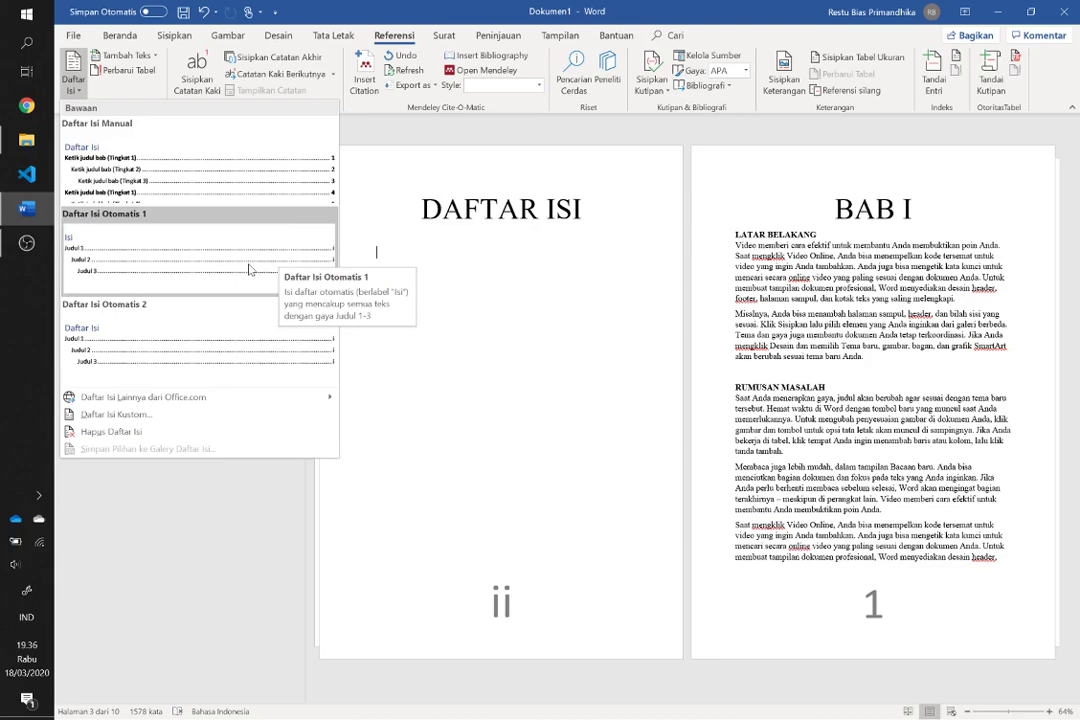
left_click(429, 304)
Insert Daftar Isi Otomatis 1 on the empty line under DAFTAR ISI
key("ctrl+f")
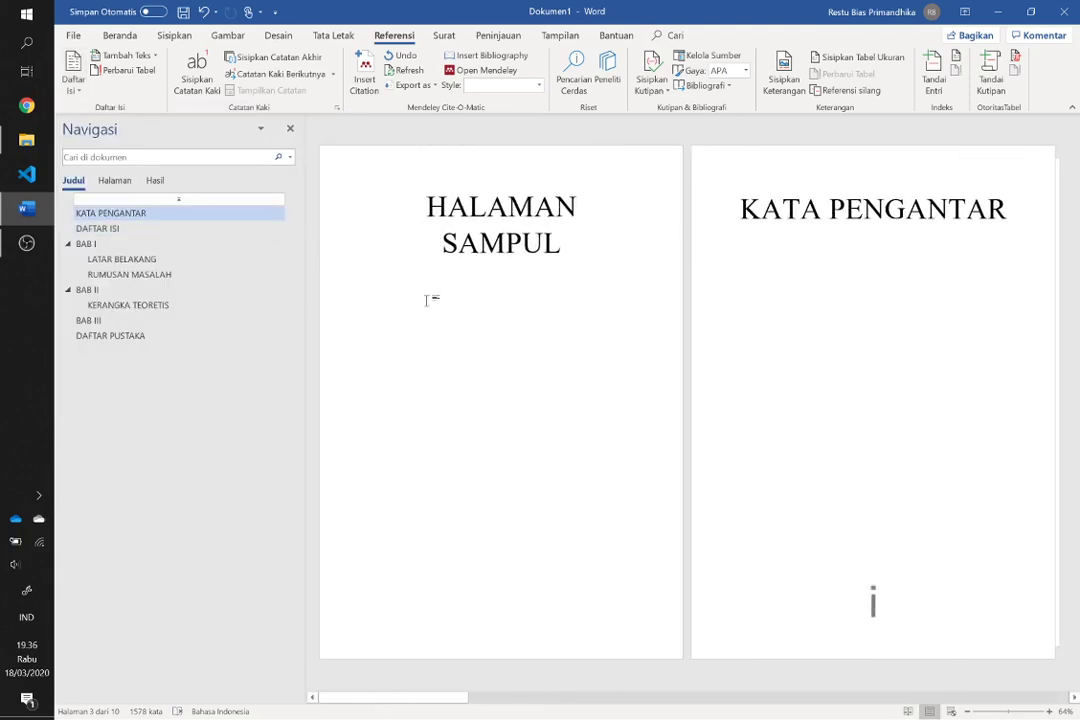
key("Down")
scroll(594, 285, "down", 1)
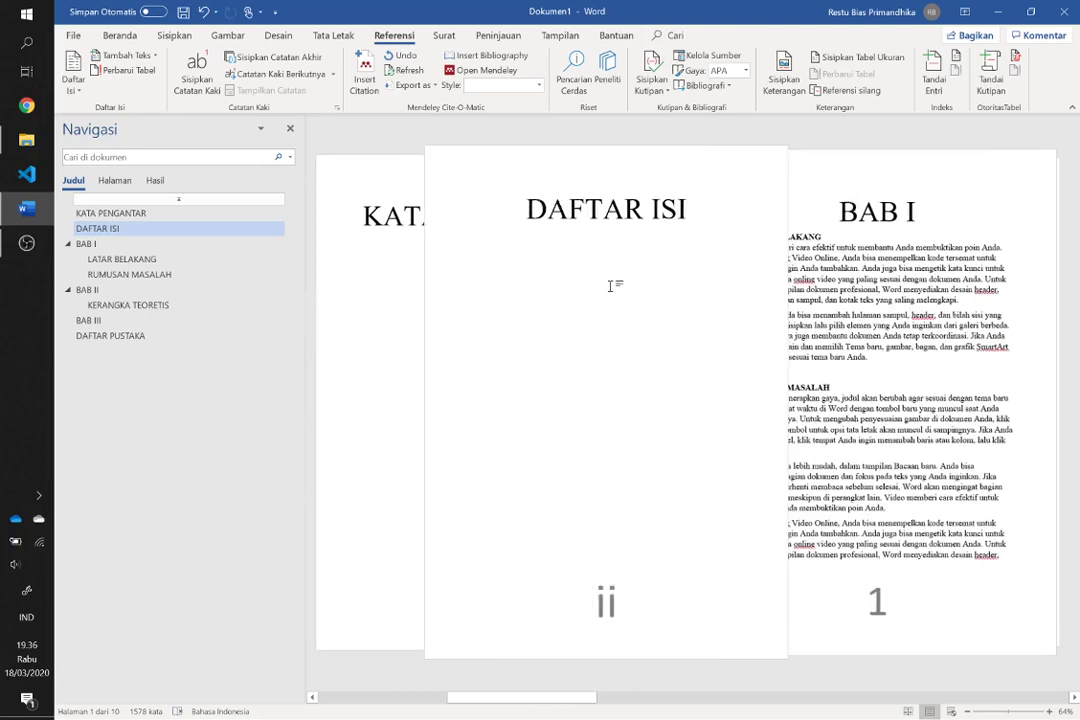
left_click(72, 84)
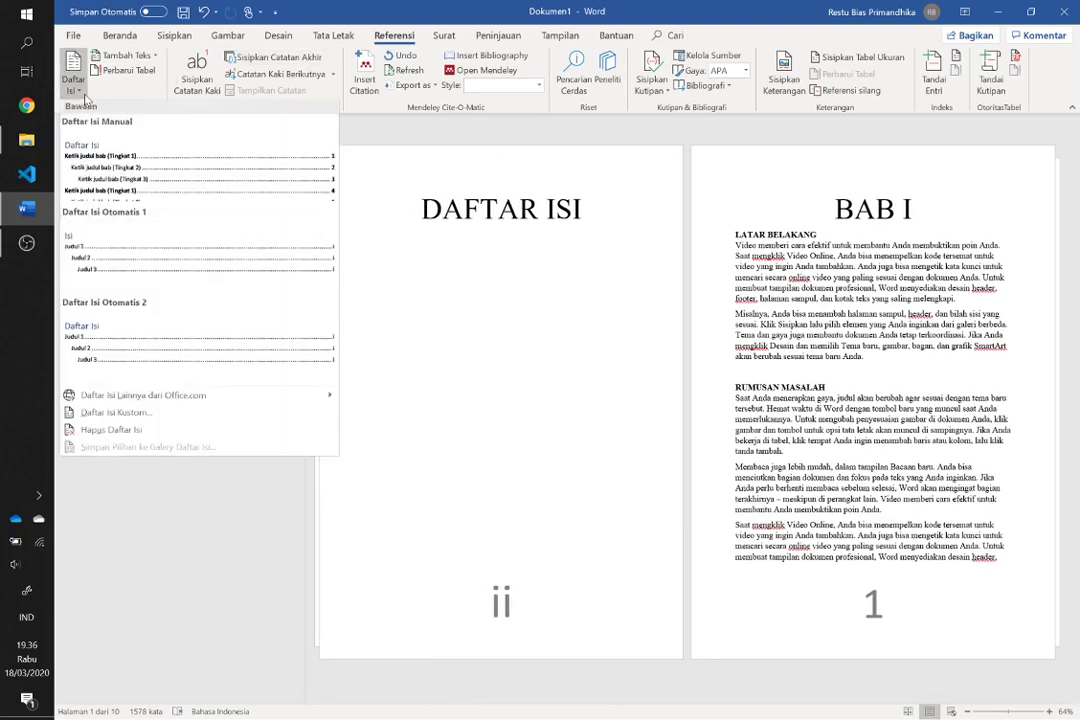
left_click(135, 214)
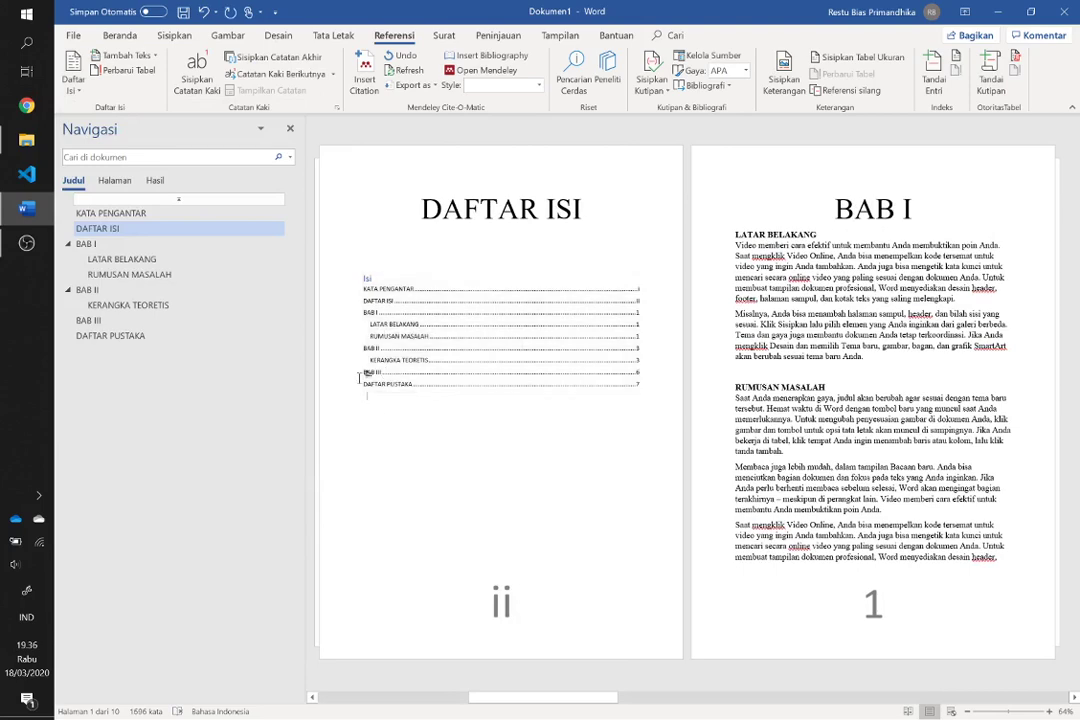
Dismiss the Page Setup dialog, then remove and restore the blank line above the entries
double_click(337, 301)
left_click(697, 543)
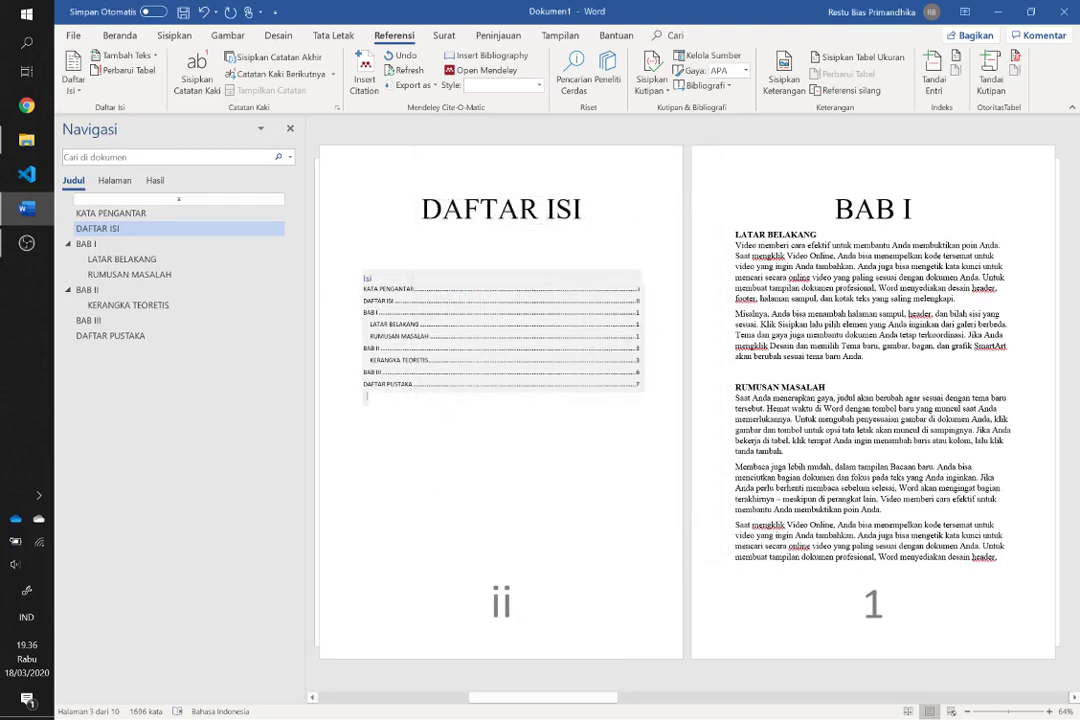
left_click(366, 278)
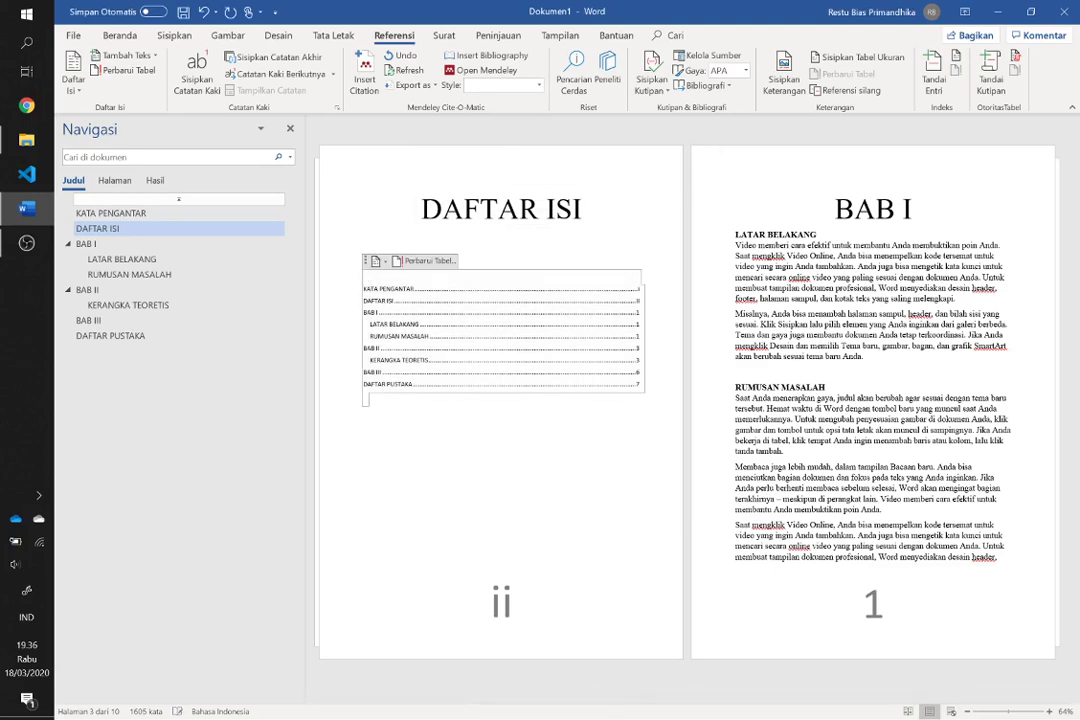
left_click(397, 288)
key("BackSpace")
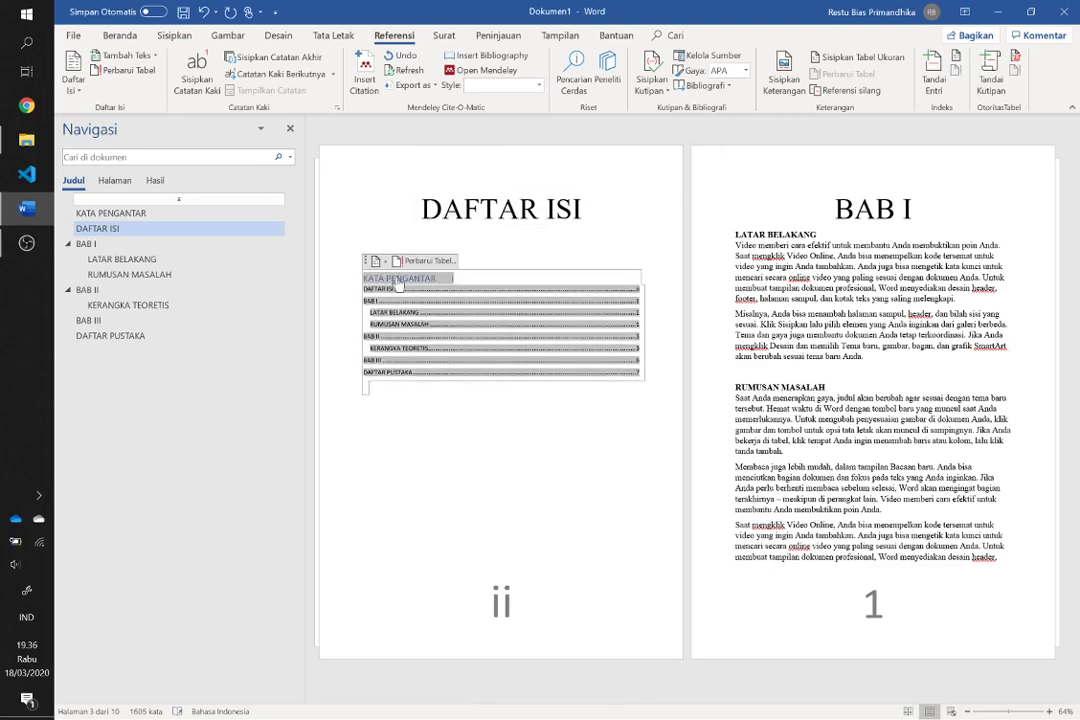
key("ctrl+z")
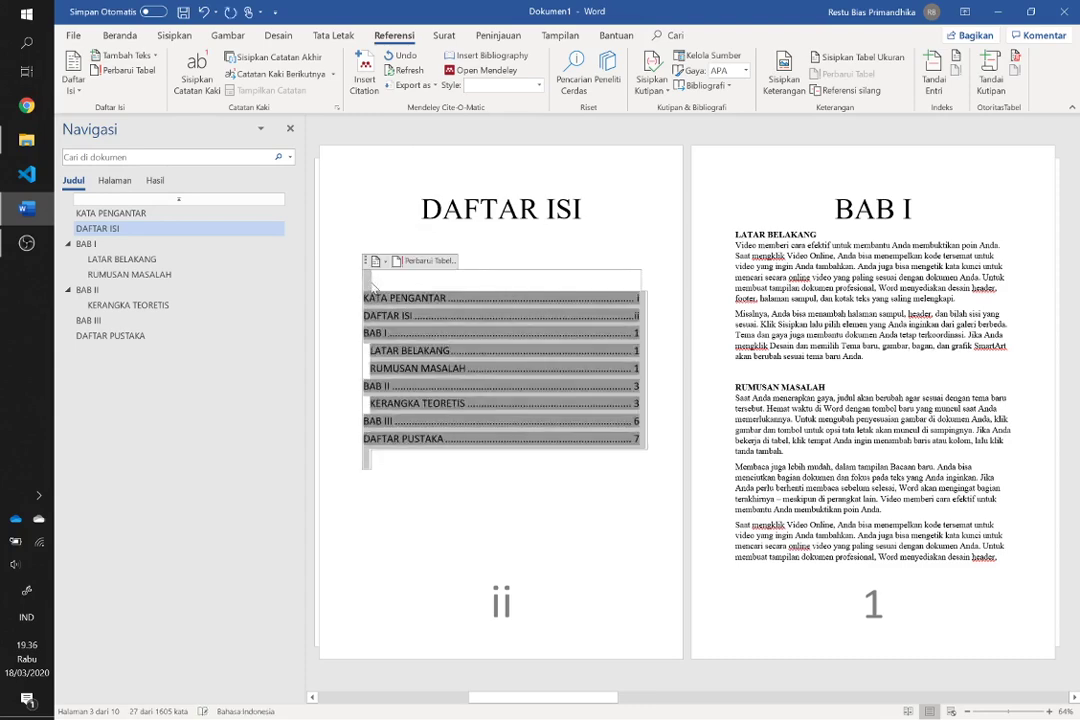
Set the table of contents entries in Times New Roman
left_click(124, 38)
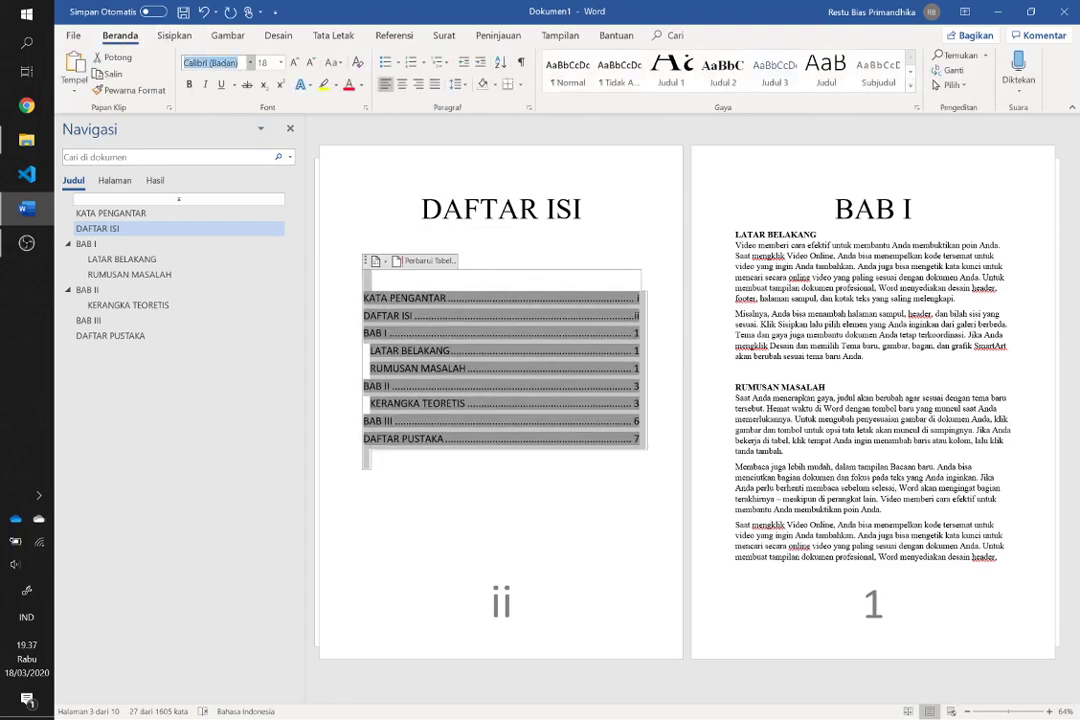
type("Times New Rom")
key("Return")
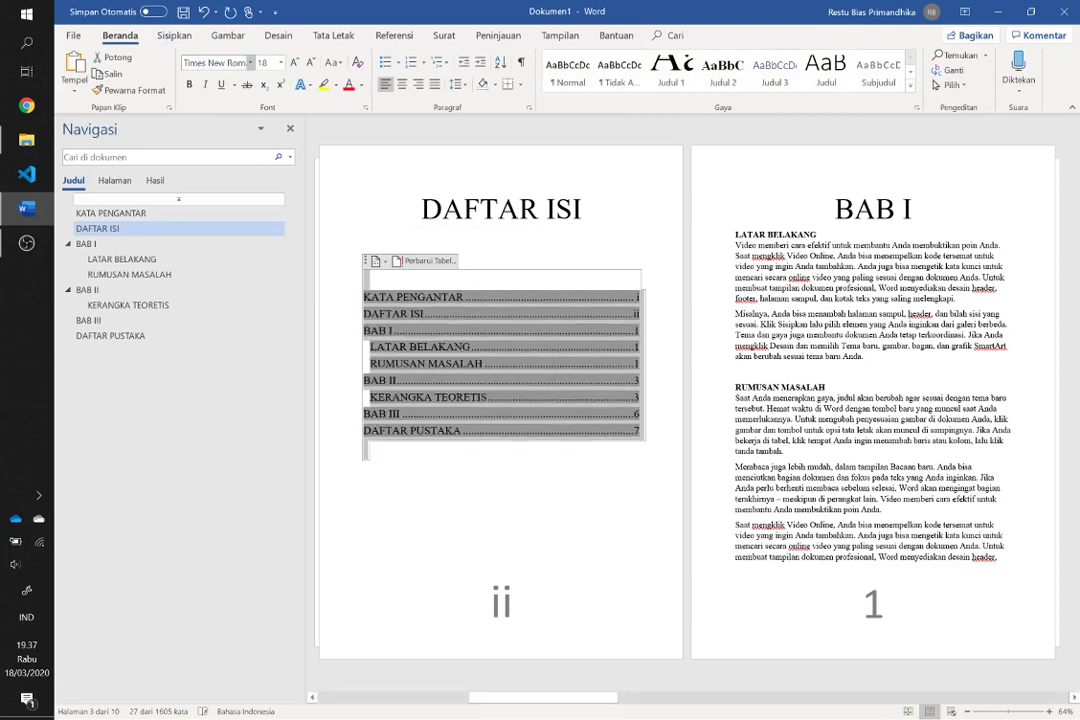
left_click(457, 470)
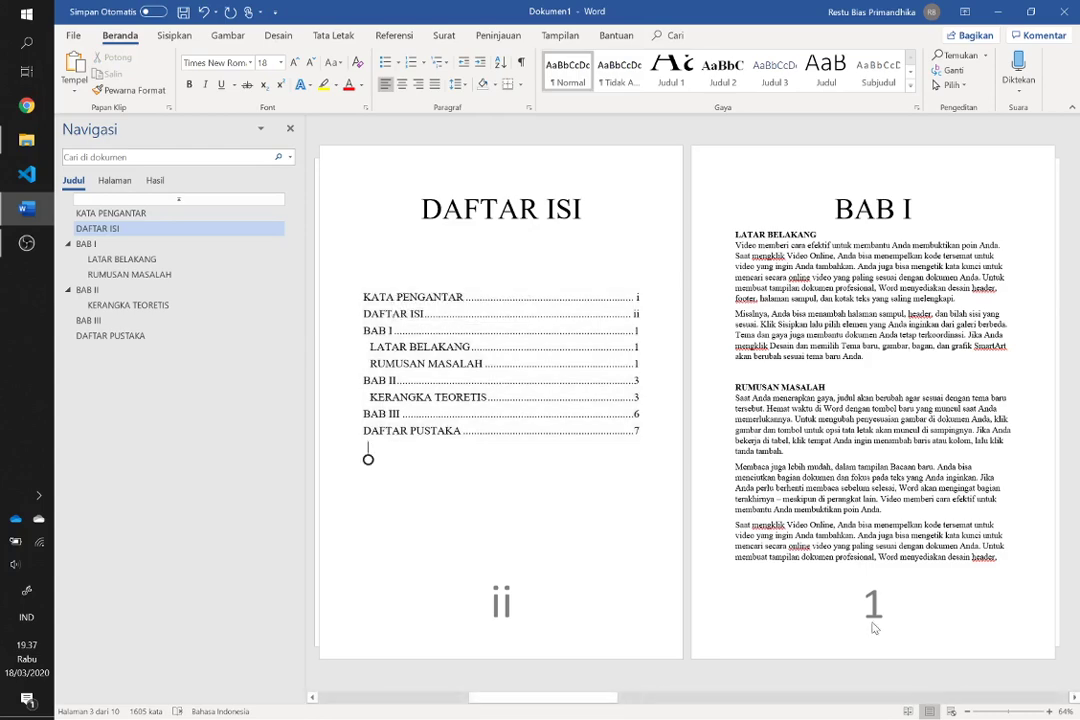
Scroll back to the DAFTAR ISI page, check the contents, and select the whole table of contents
scroll(874, 625, "down", 1)
scroll(878, 625, "down", 1)
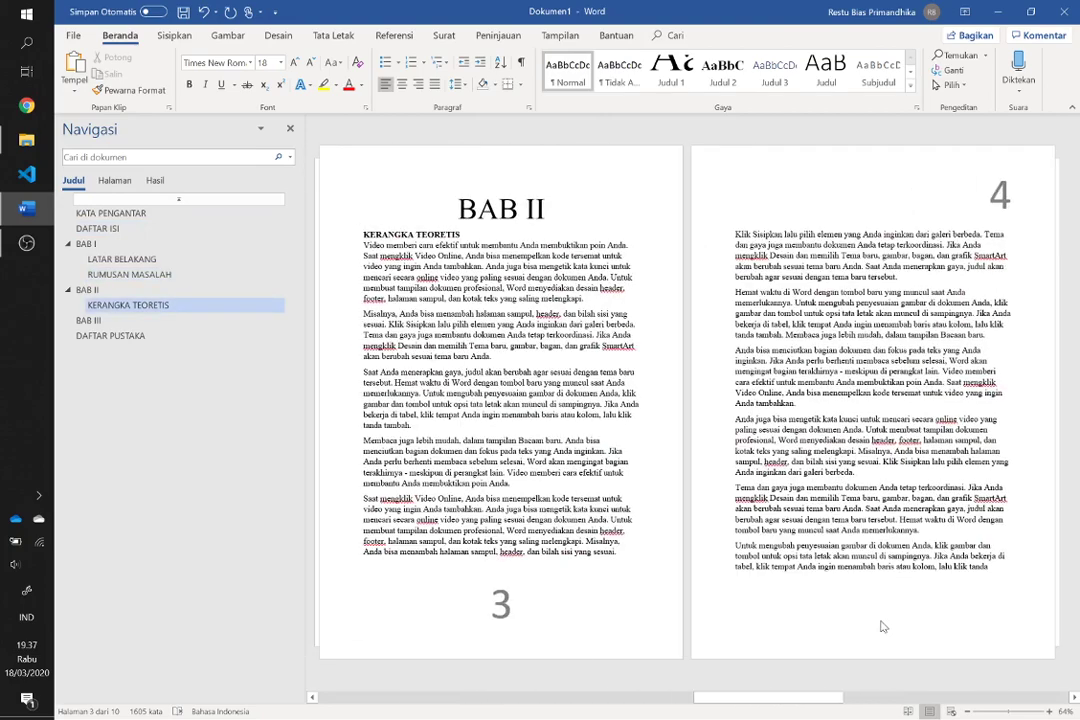
scroll(529, 618, "up", 1)
scroll(530, 618, "up", 3)
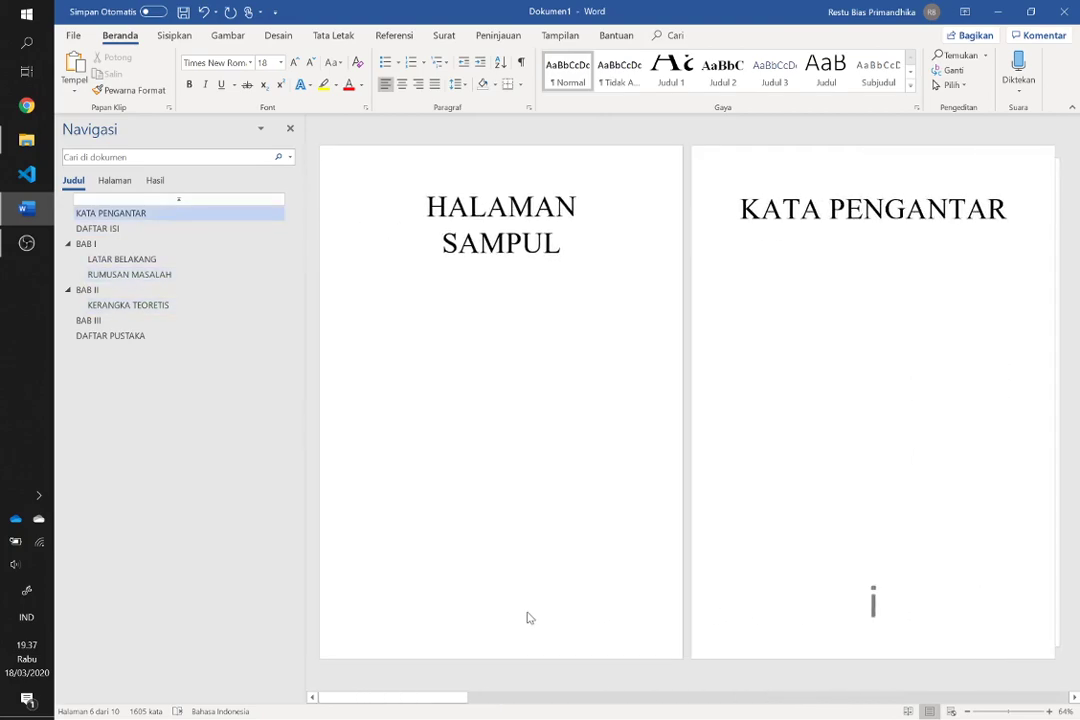
scroll(530, 618, "down", 1)
left_click(740, 452)
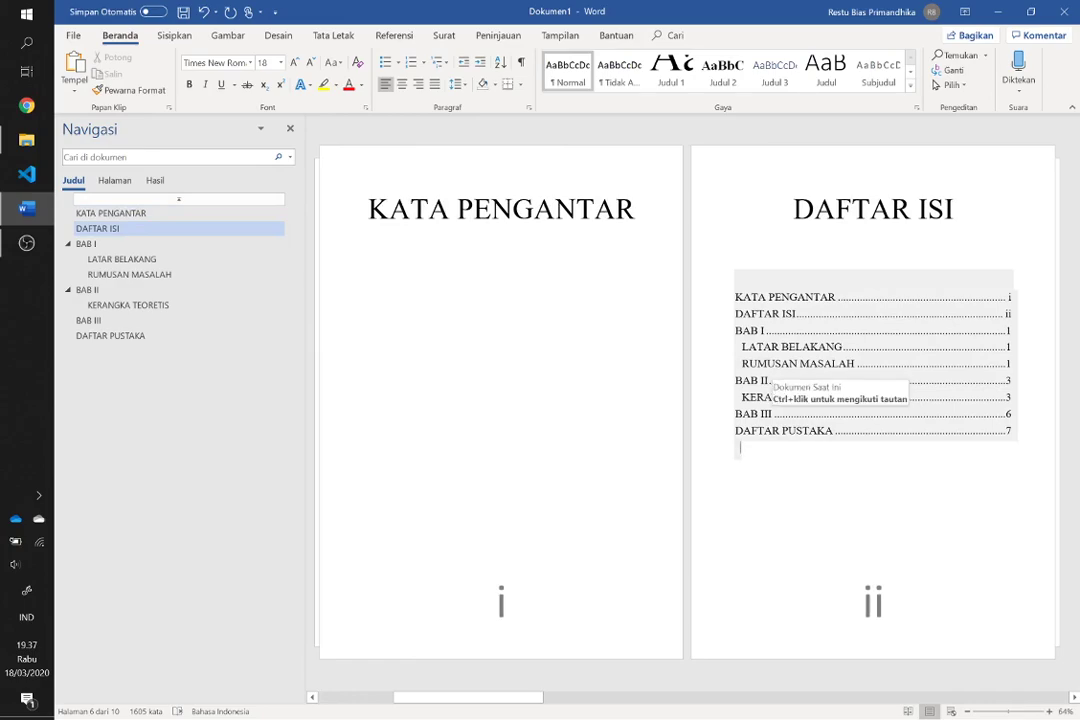
scroll(770, 385, "down", 3)
scroll(483, 622, "down", 4)
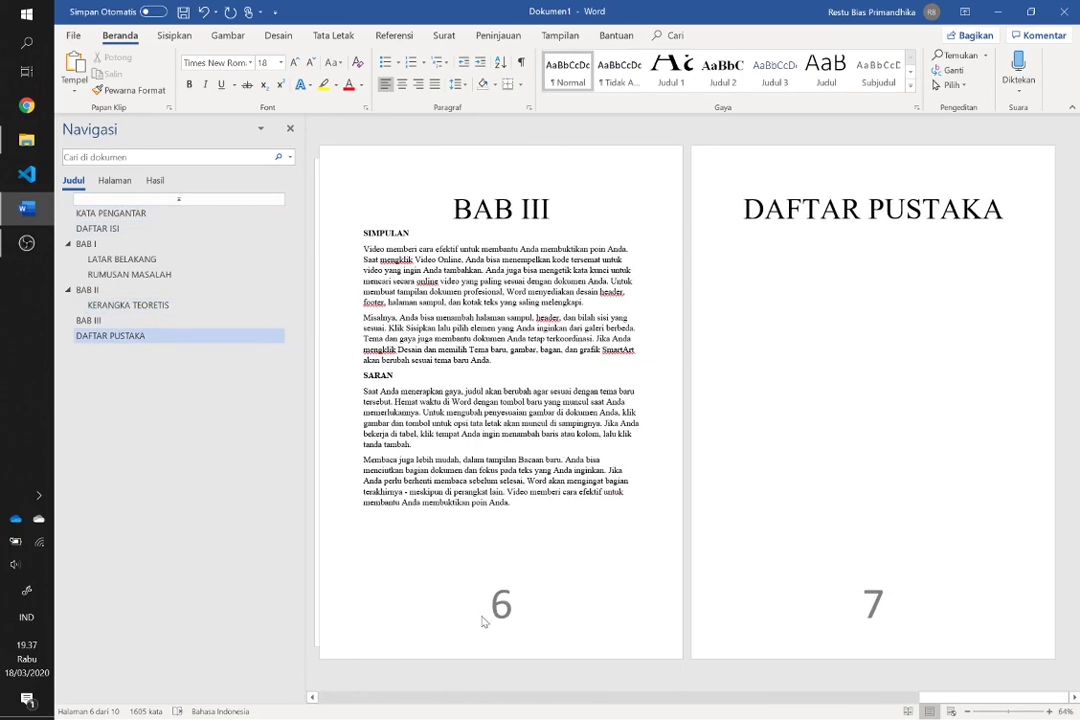
scroll(483, 622, "up", 5)
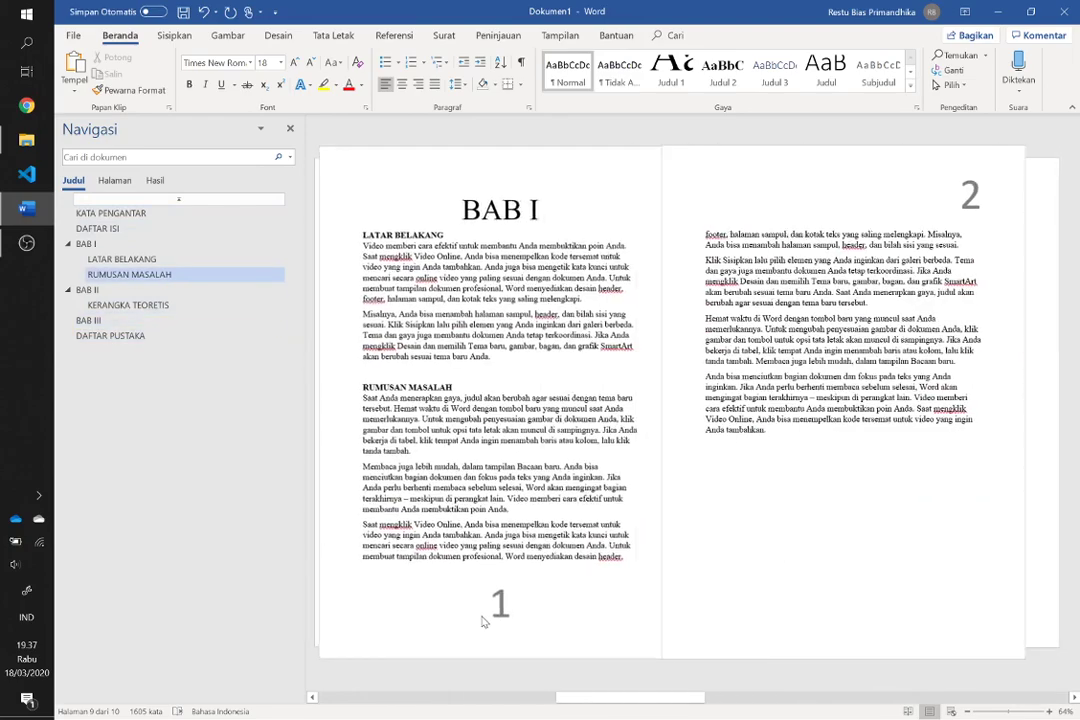
scroll(483, 622, "down", 1)
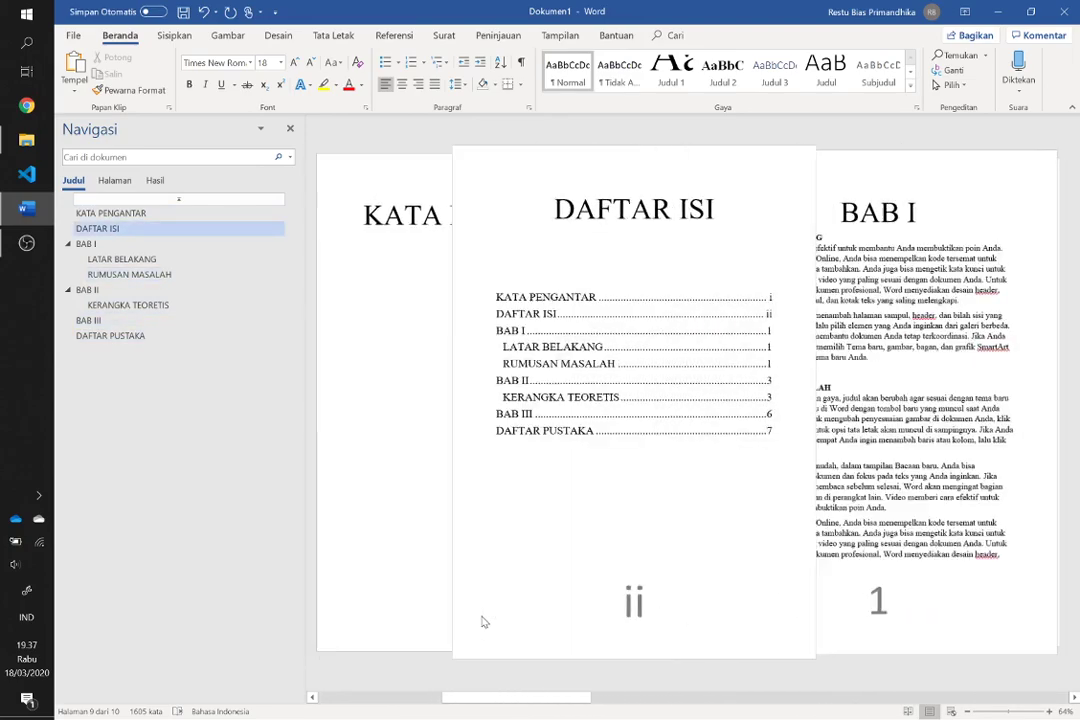
left_click(481, 444)
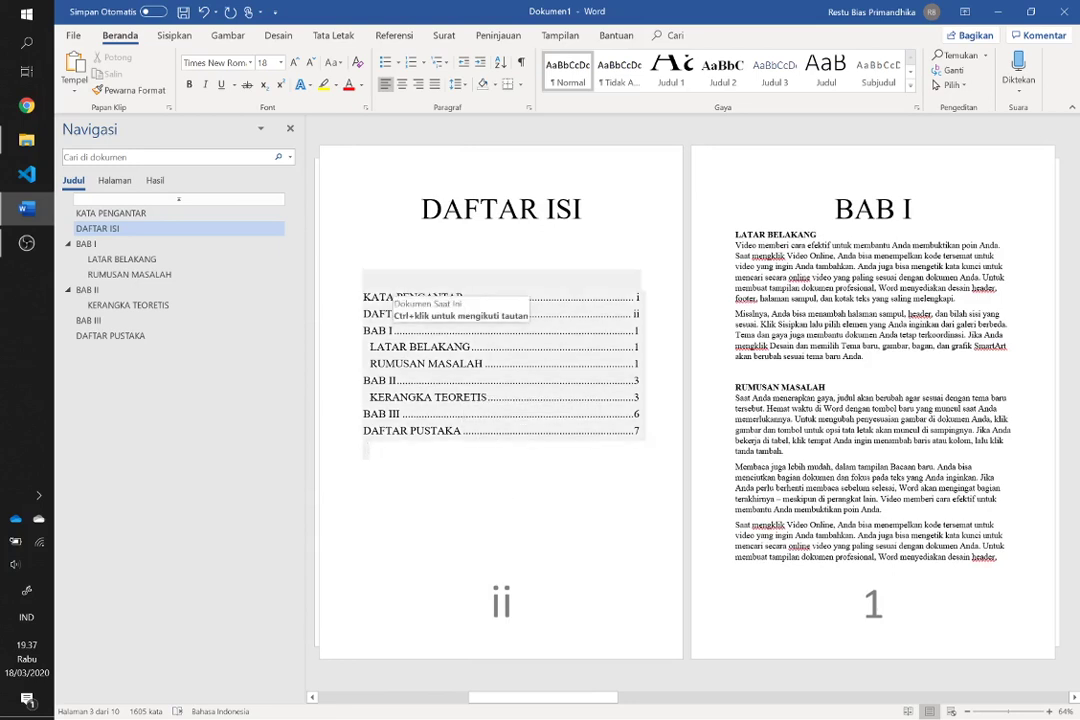
left_click(420, 318)
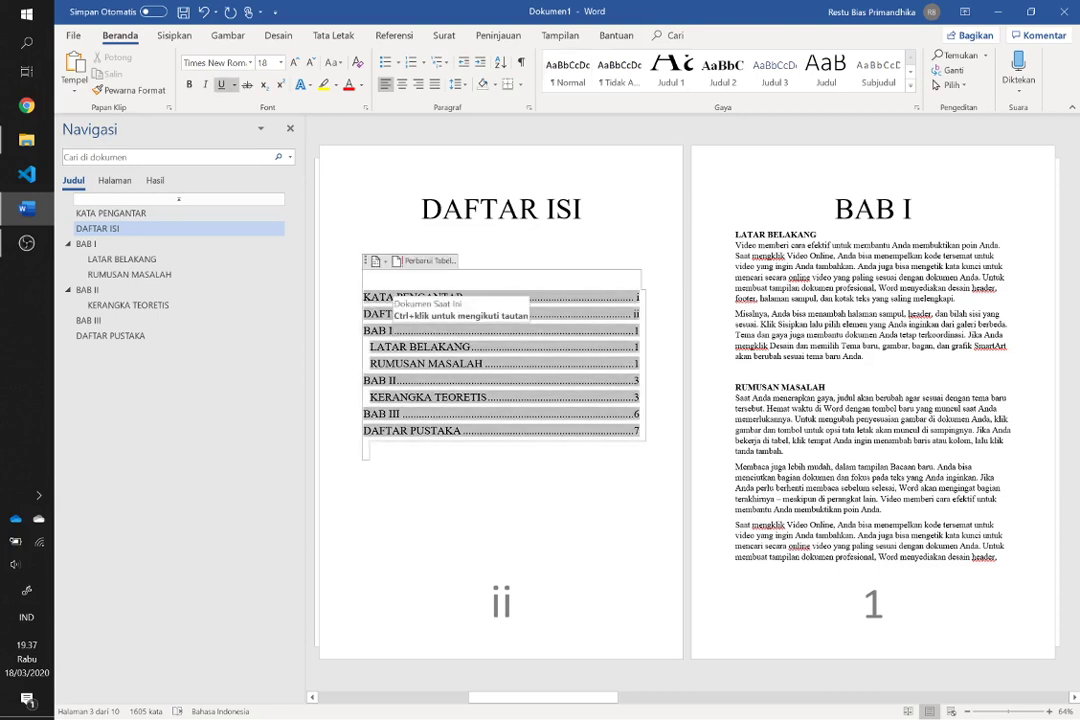
Regenerate the table of contents via Daftar Isi Kustom with tab leader set to (tidak ada)
left_click(398, 36)
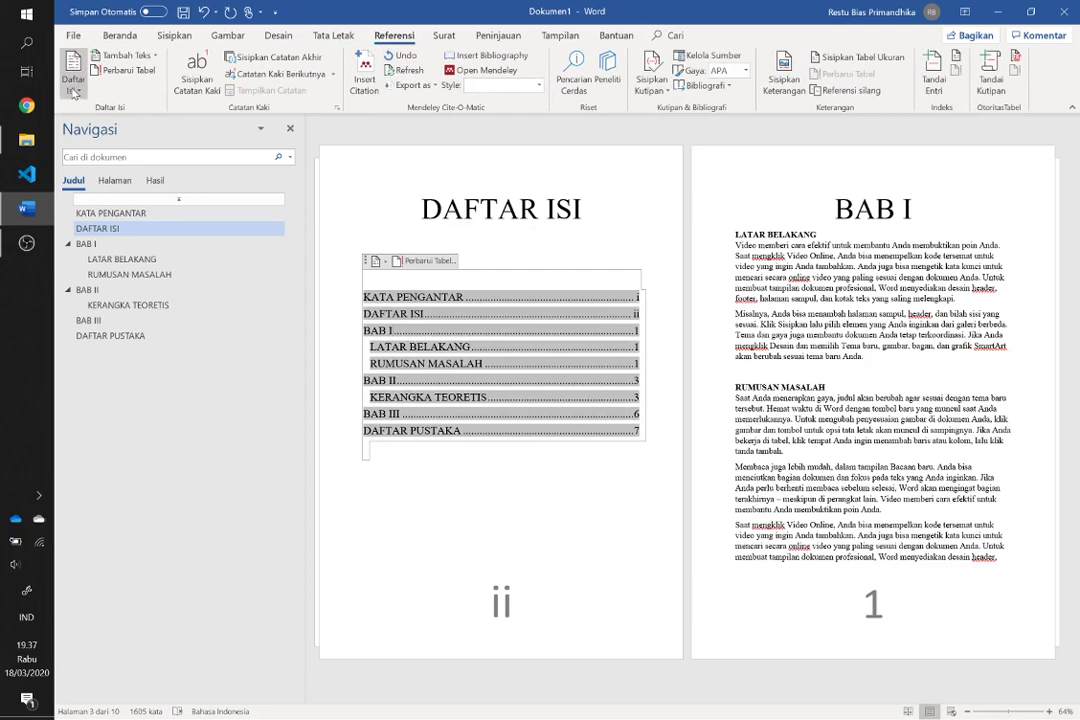
left_click(73, 88)
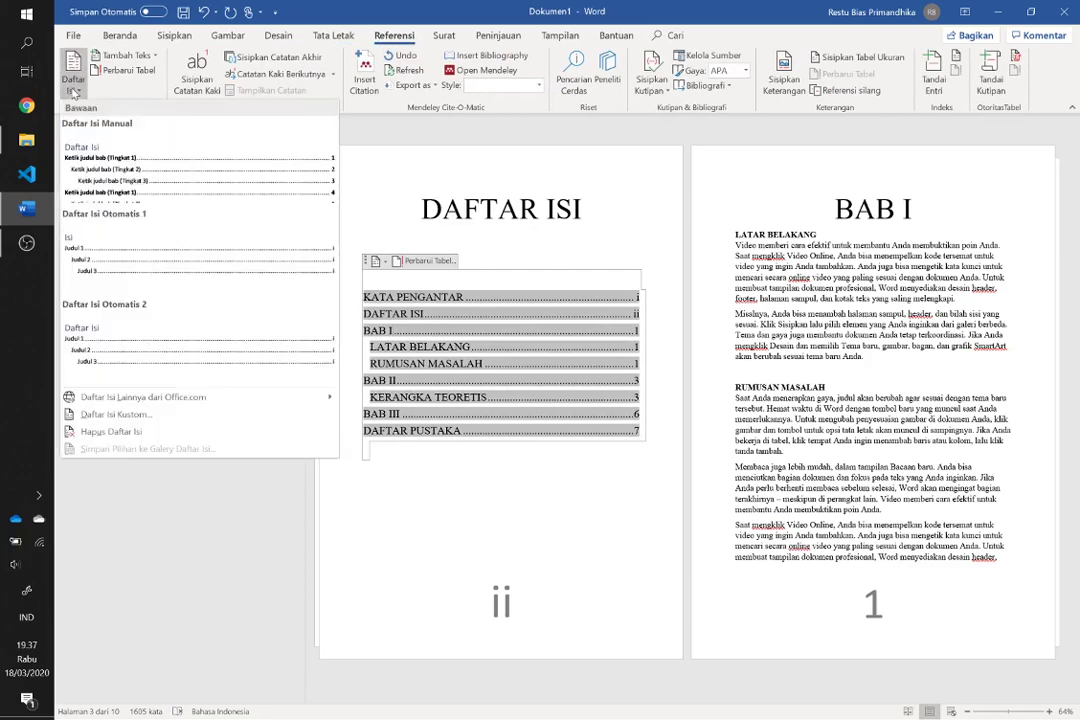
left_click(218, 418)
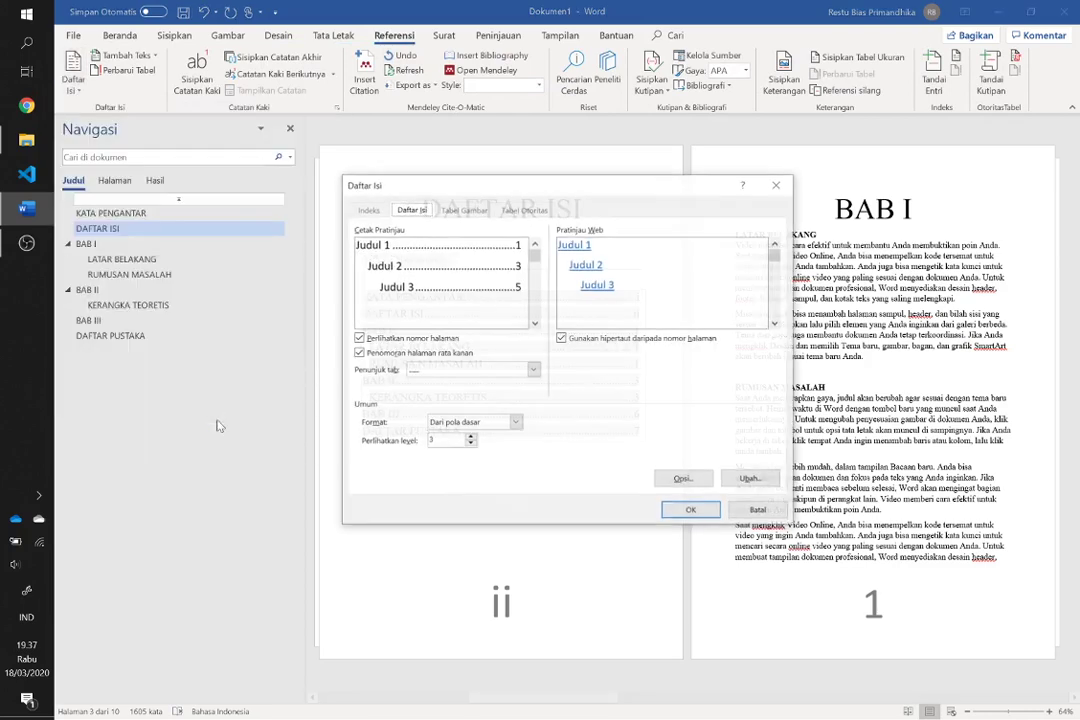
left_click(762, 512)
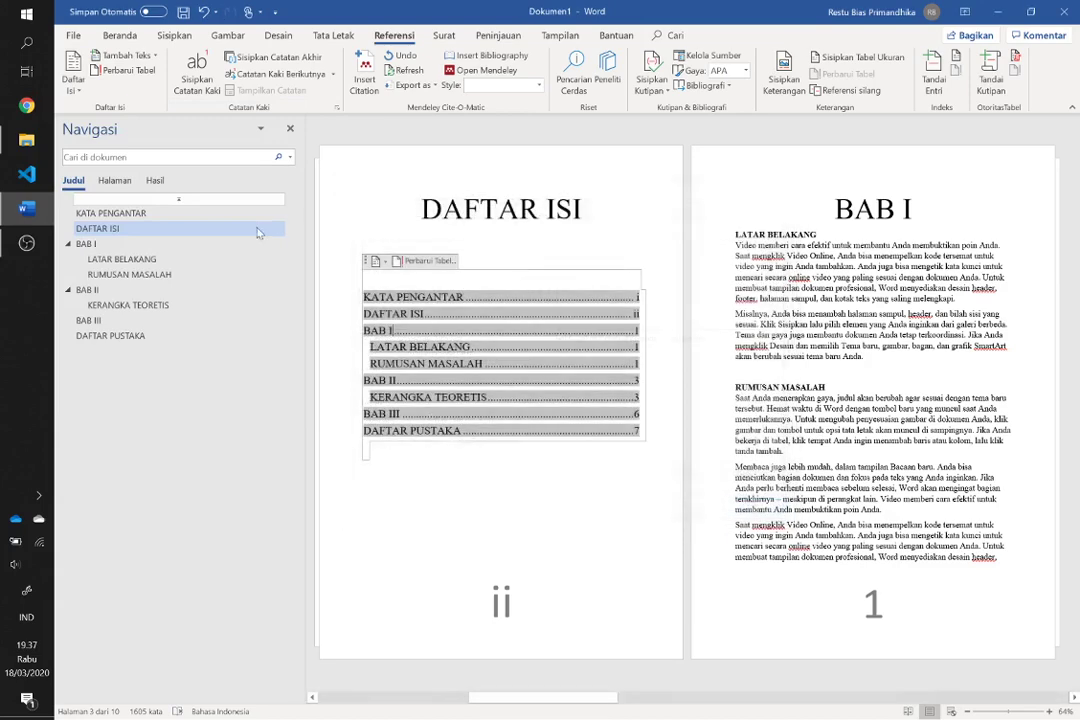
left_click(72, 75)
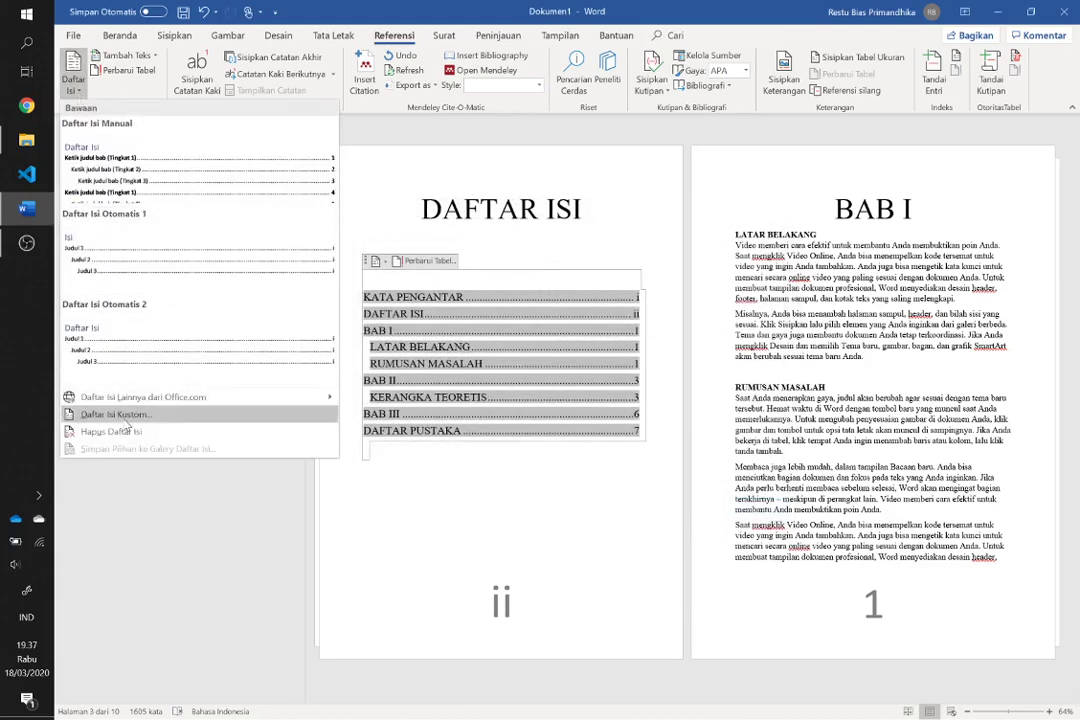
left_click(126, 416)
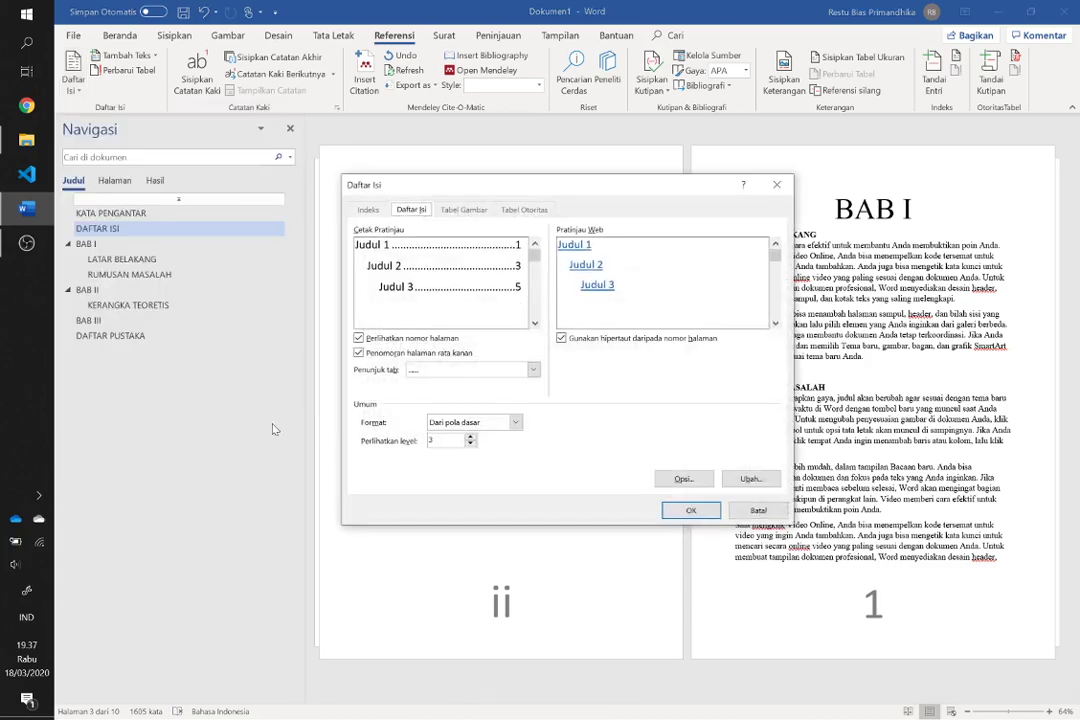
left_click(432, 378)
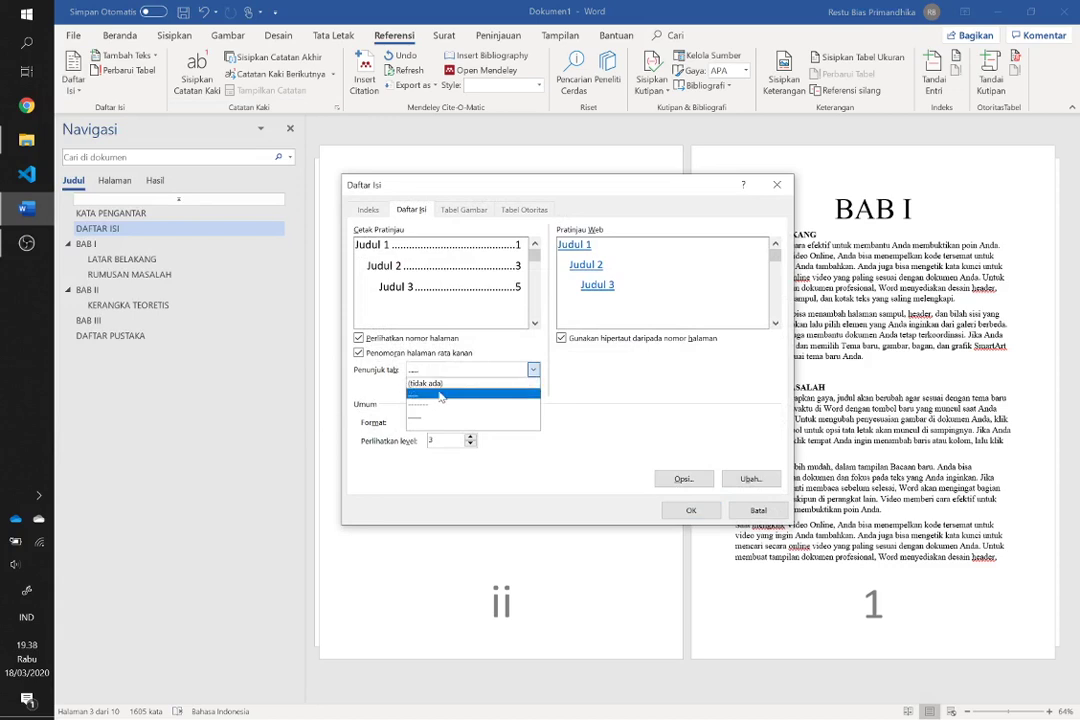
left_click(425, 383)
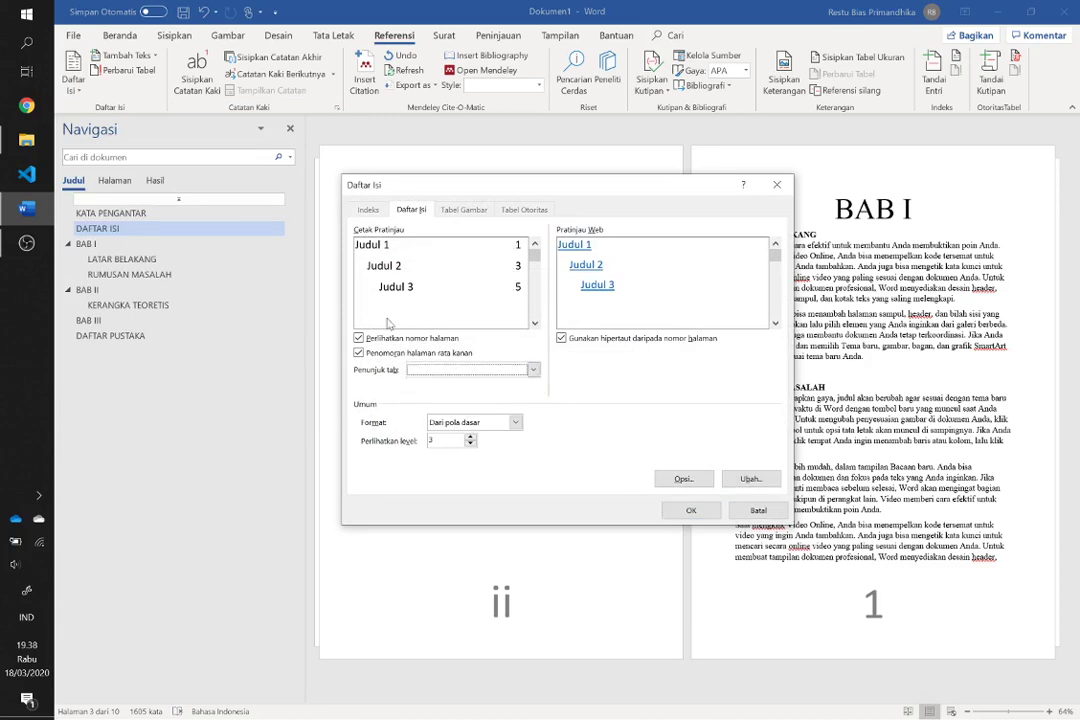
left_click(690, 510)
left_click(558, 407)
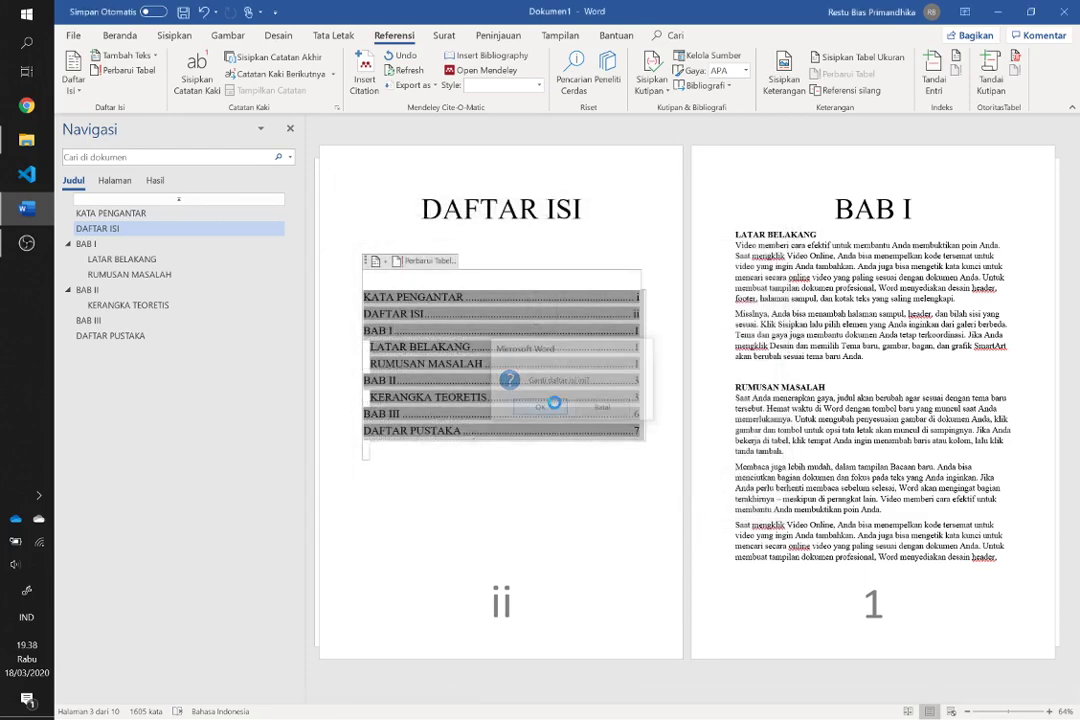
left_click(358, 288)
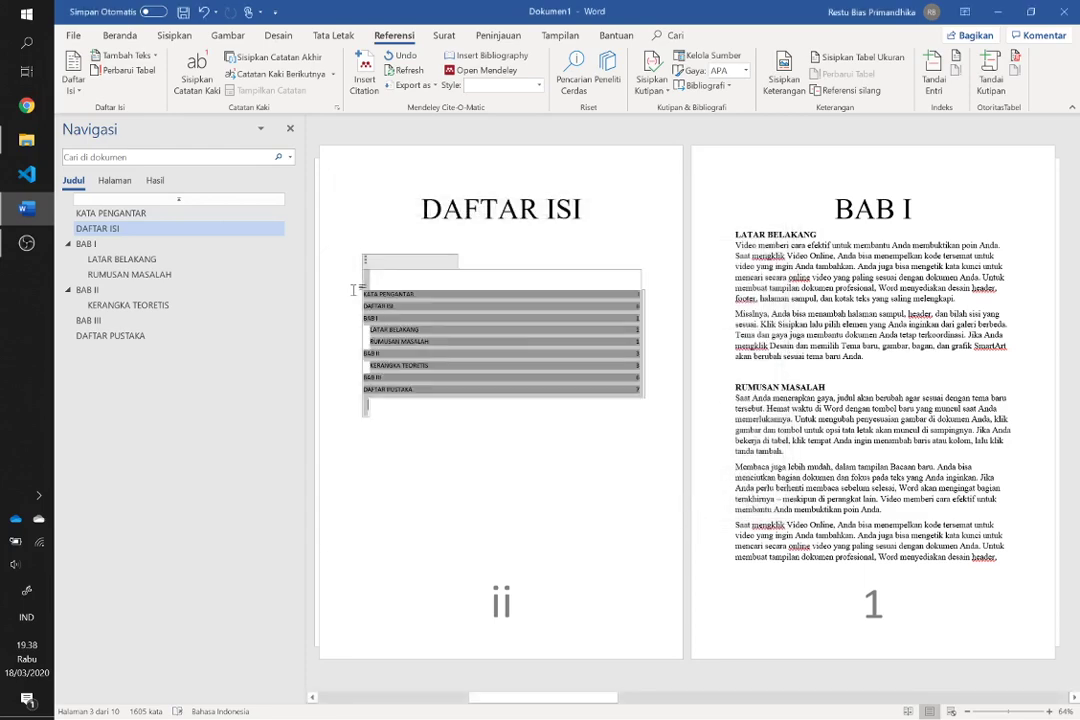
Set the table of contents entries to Times New Roman, sized 14 then 20 pt
left_click(117, 35)
left_click(215, 62)
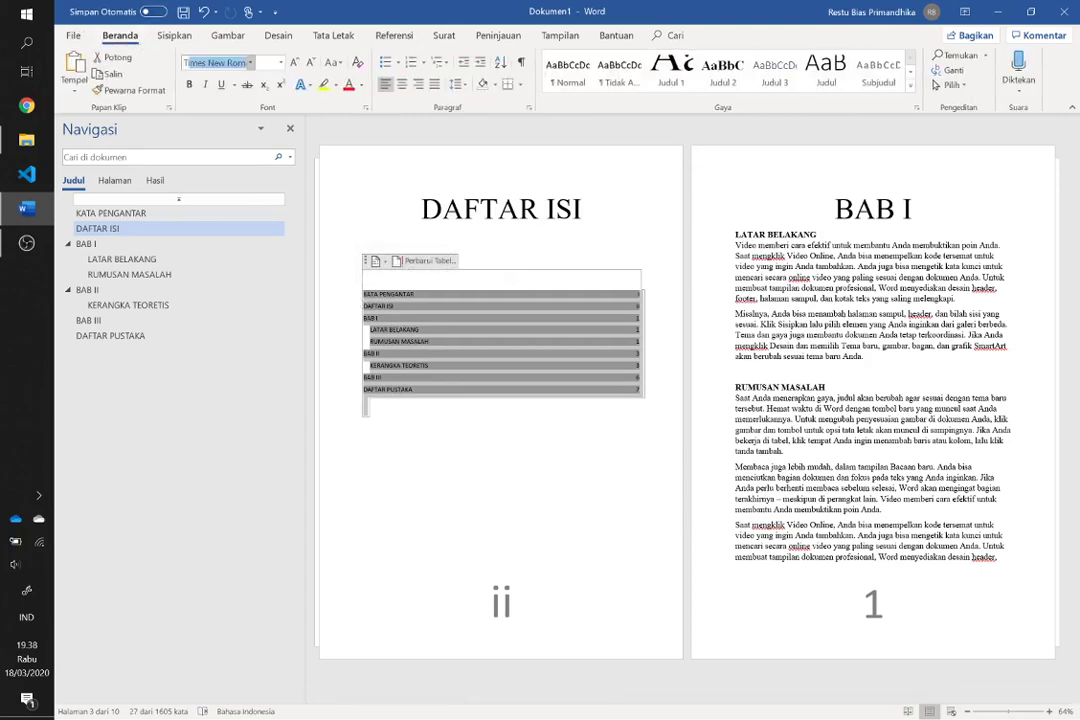
type("Times")
key("Return")
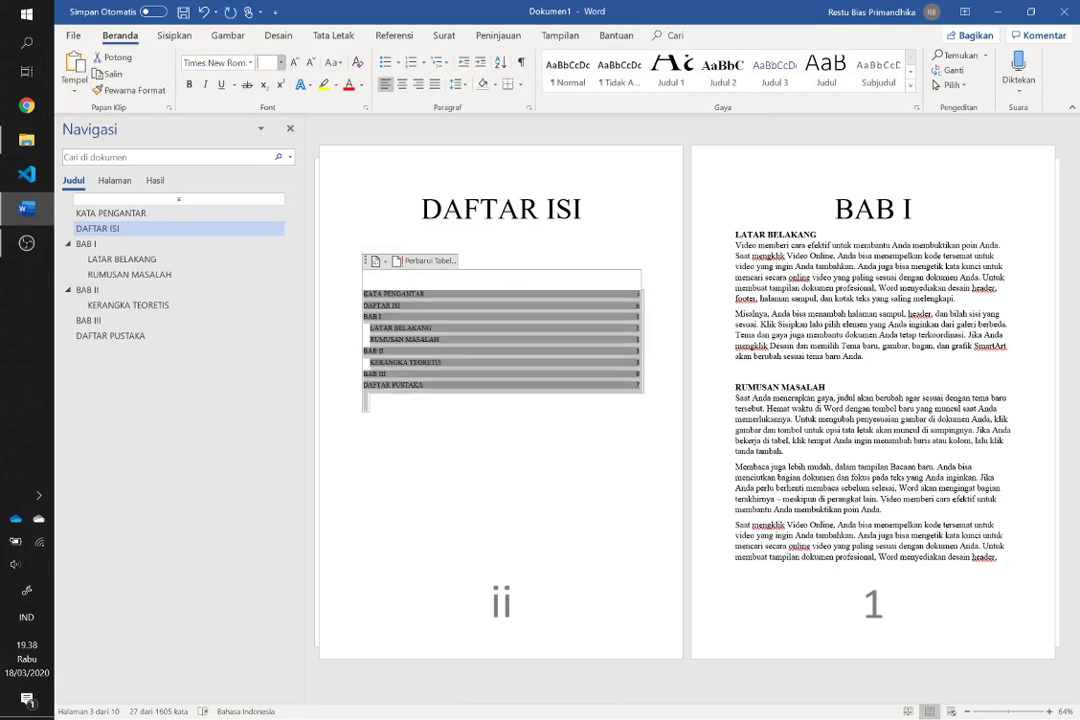
type("14")
key("Return")
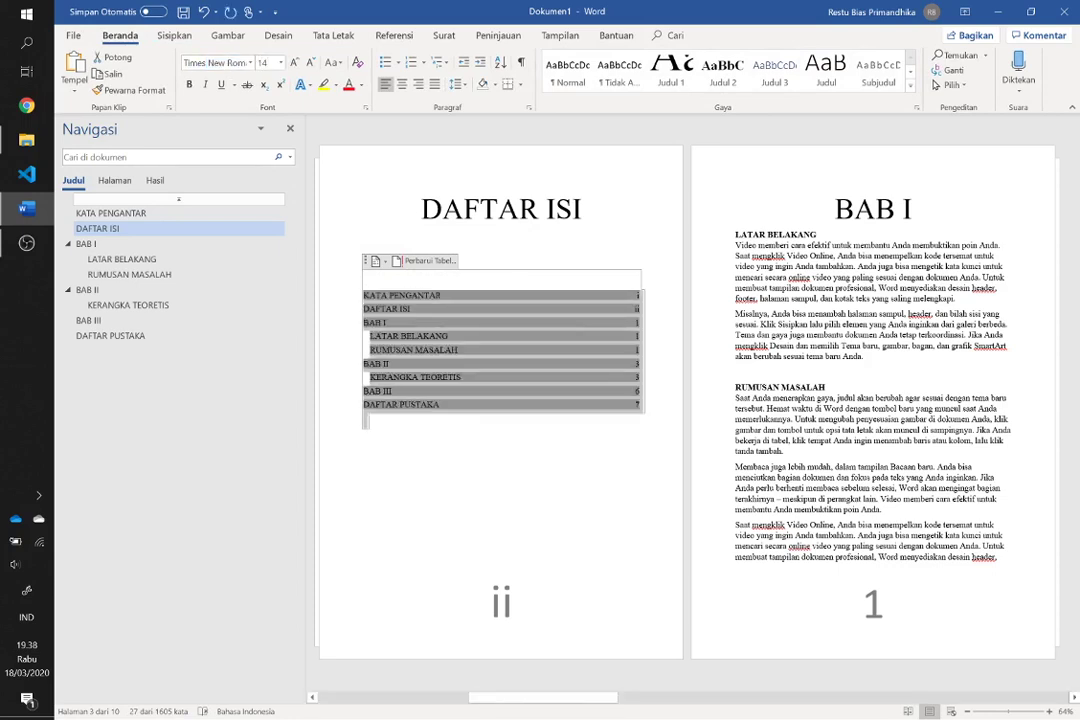
type("20")
key("Return")
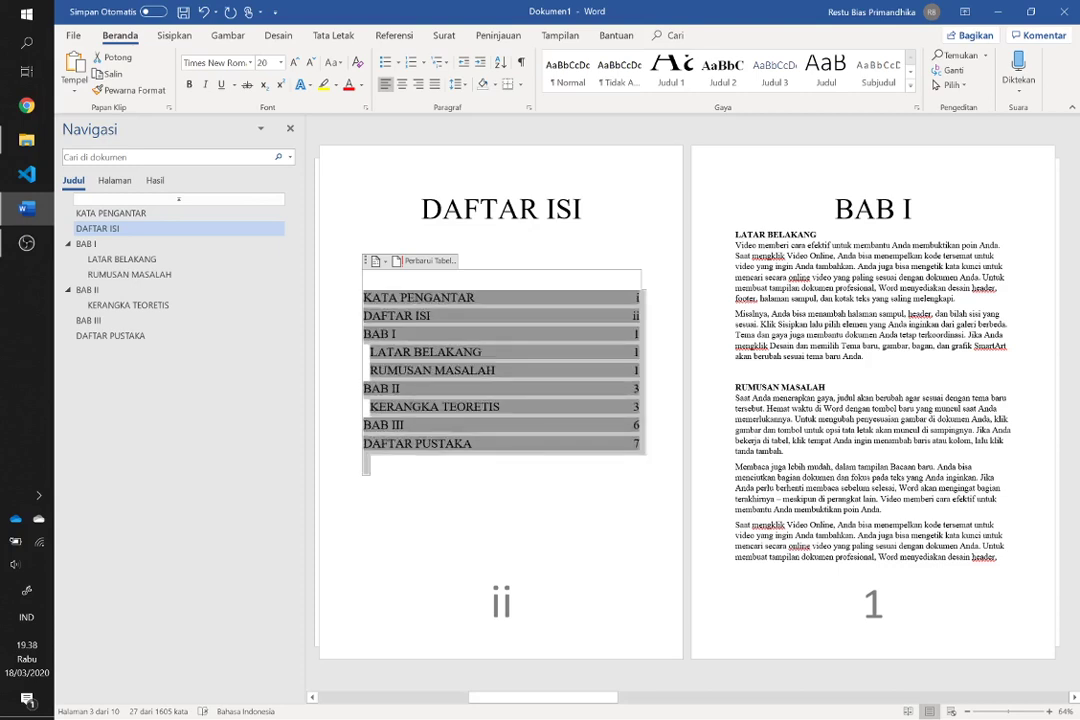
left_click(617, 474)
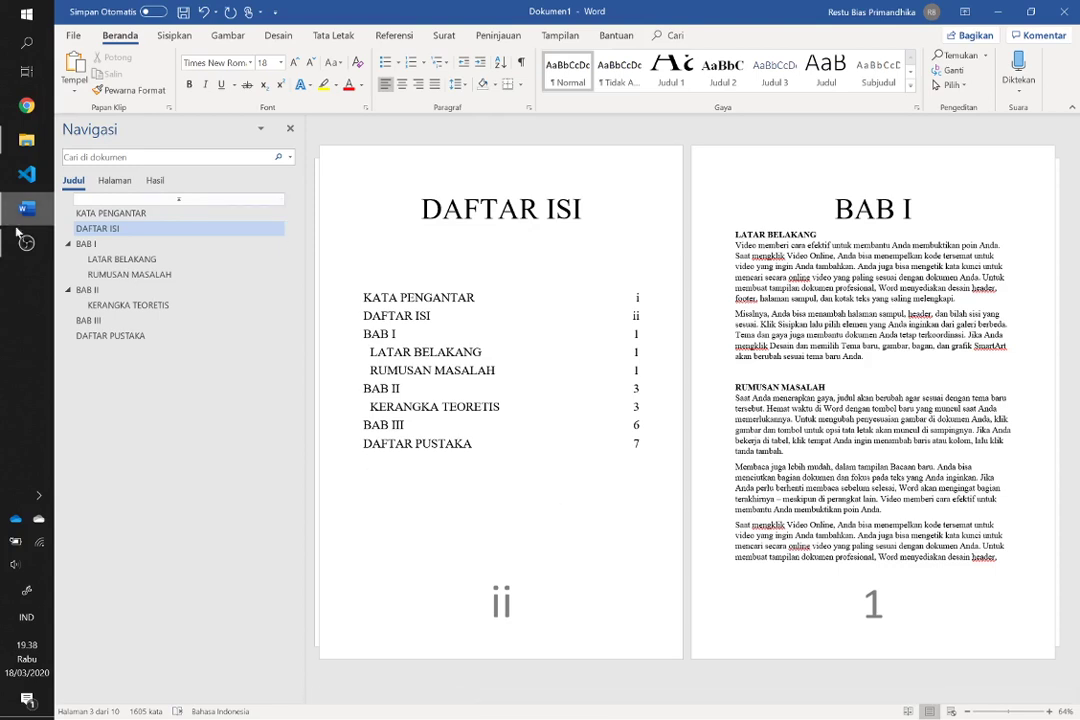
Delete the blank line between the DAFTAR ISI title and the table of contents entries
mouse_move(26, 243)
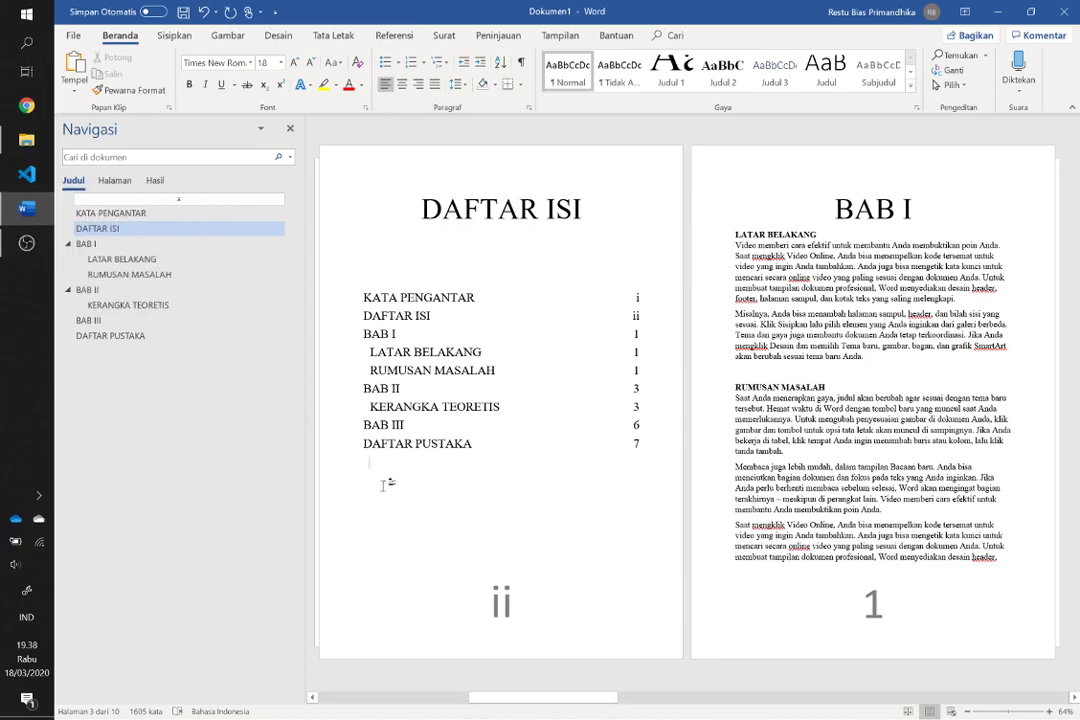
scroll(385, 484, "down", 1)
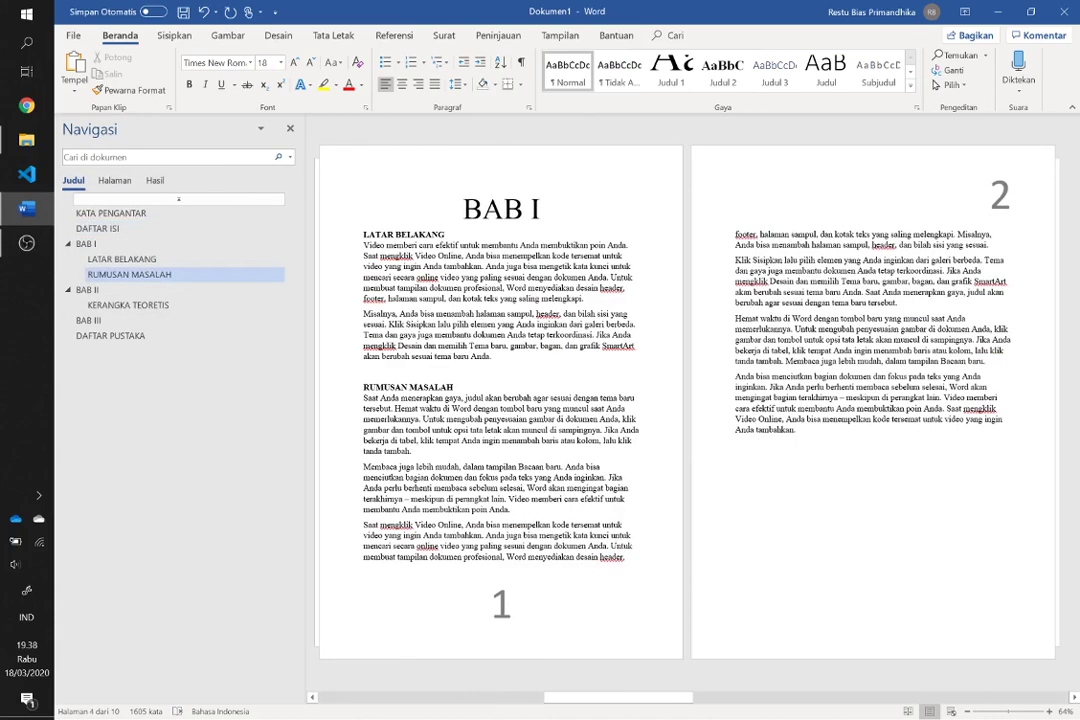
scroll(385, 484, "down", 2)
scroll(385, 484, "up", 5)
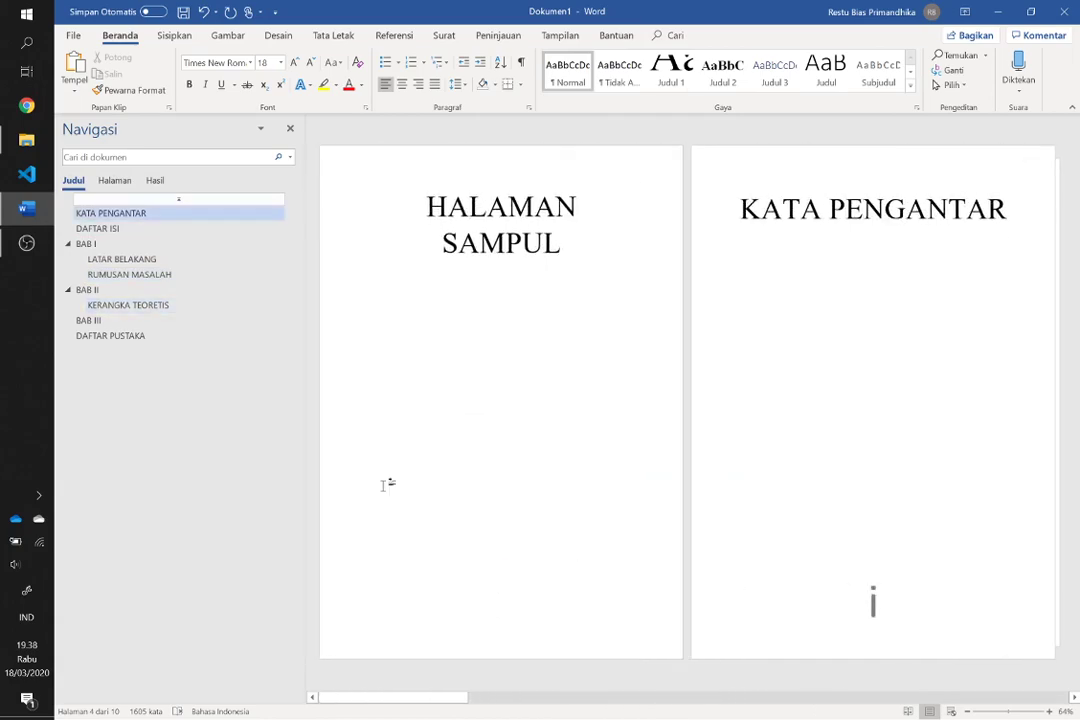
scroll(385, 484, "down", 1)
scroll(385, 484, "down", 1)
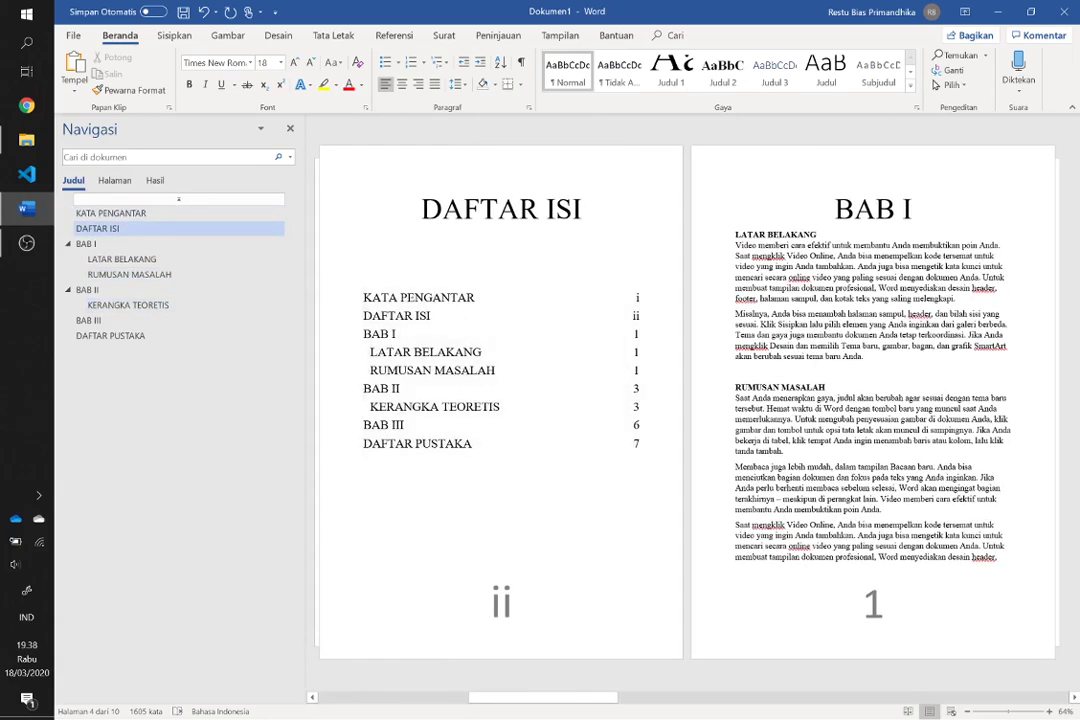
left_click(366, 236)
key("BackSpace")
key("BackSpace")
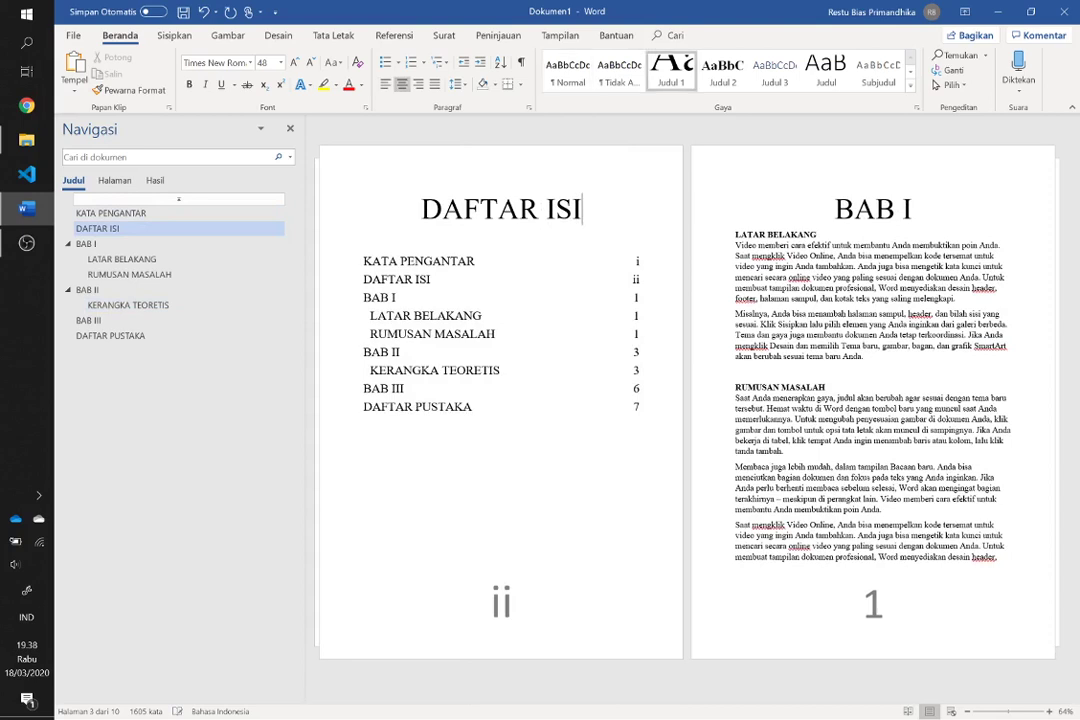